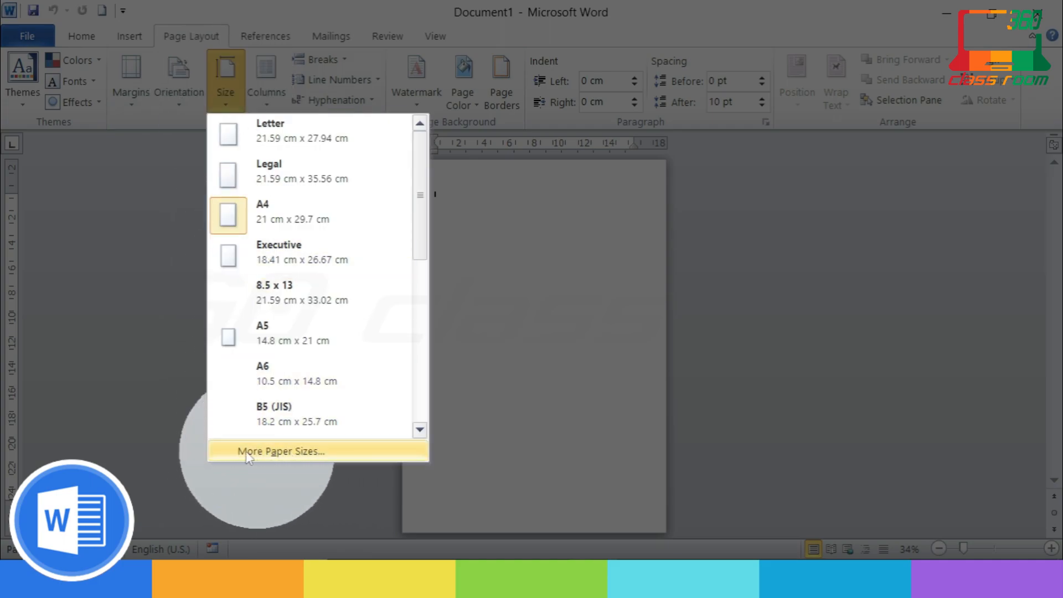
Step: Set a custom paper size of 14.5 cm wide by 21.7 cm high in Page Setup
{"action": "left_click", "coordinate": [271, 452]}
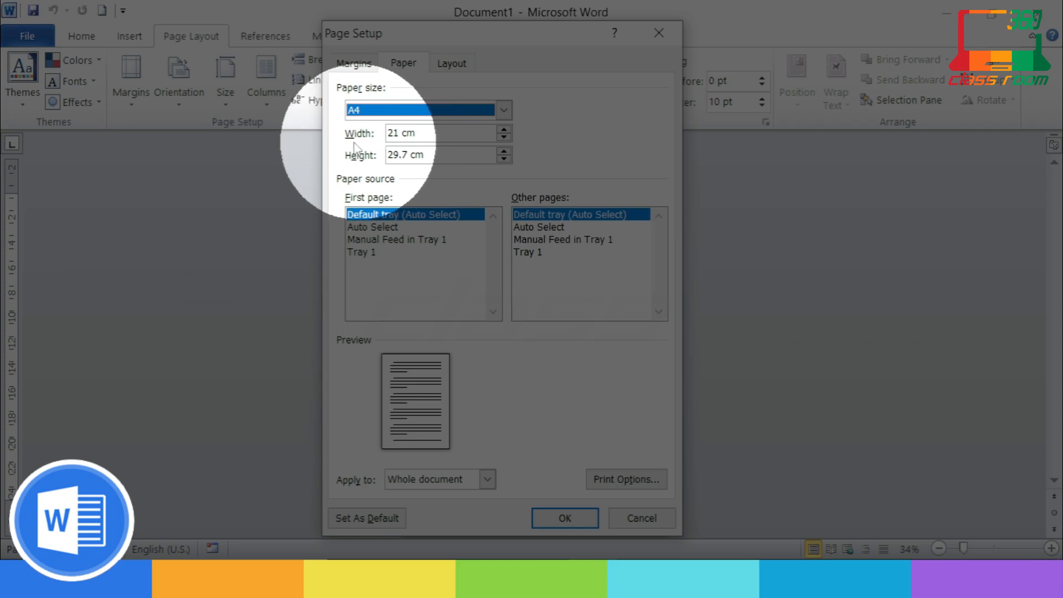
{"action": "left_click", "coordinate": [399, 133]}
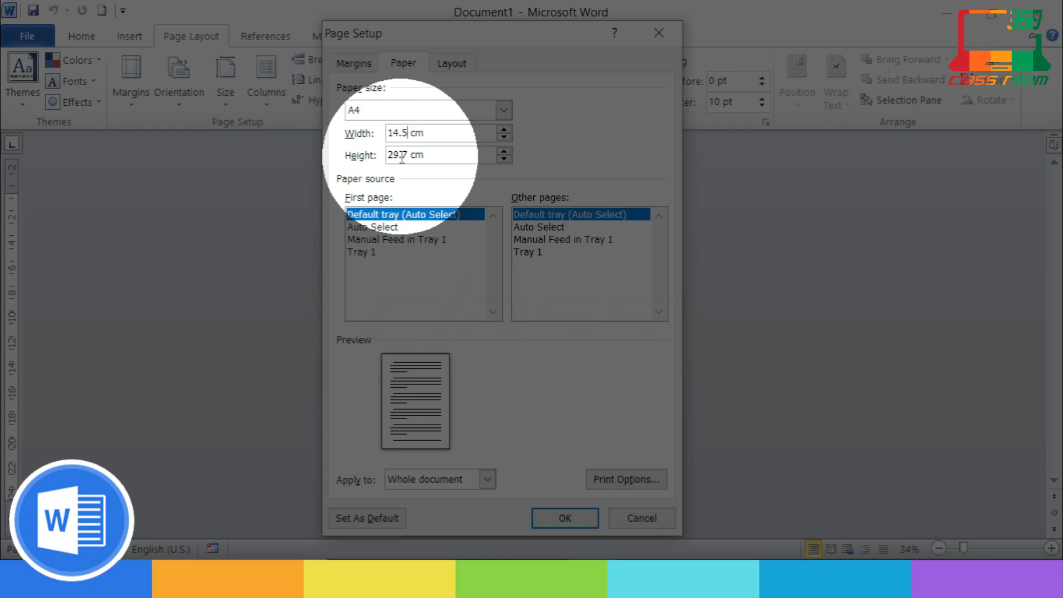
{"action": "key", "text": "Tab"}
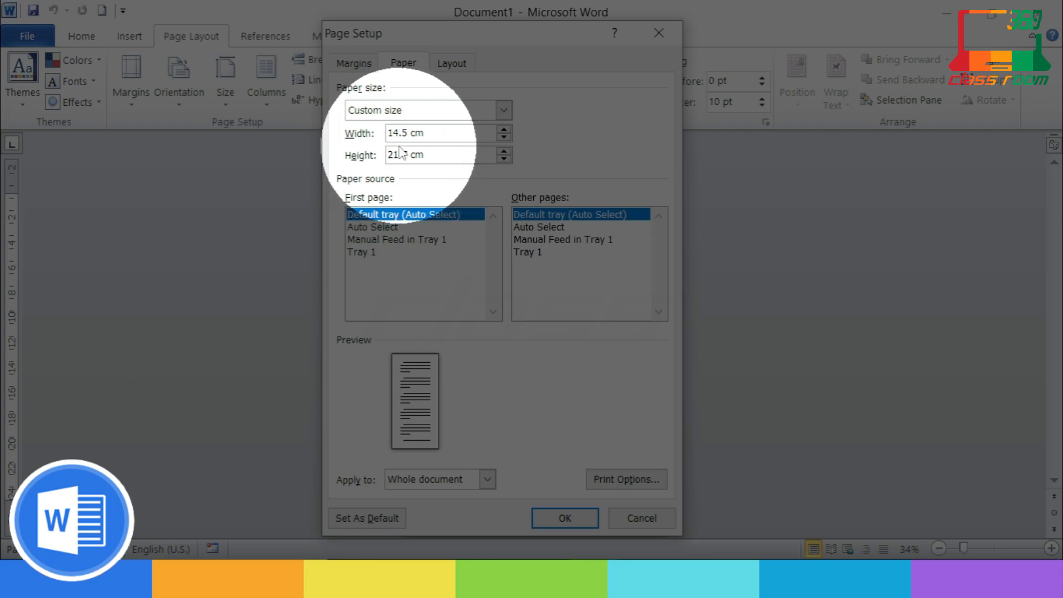
{"action": "left_click", "coordinate": [355, 63]}
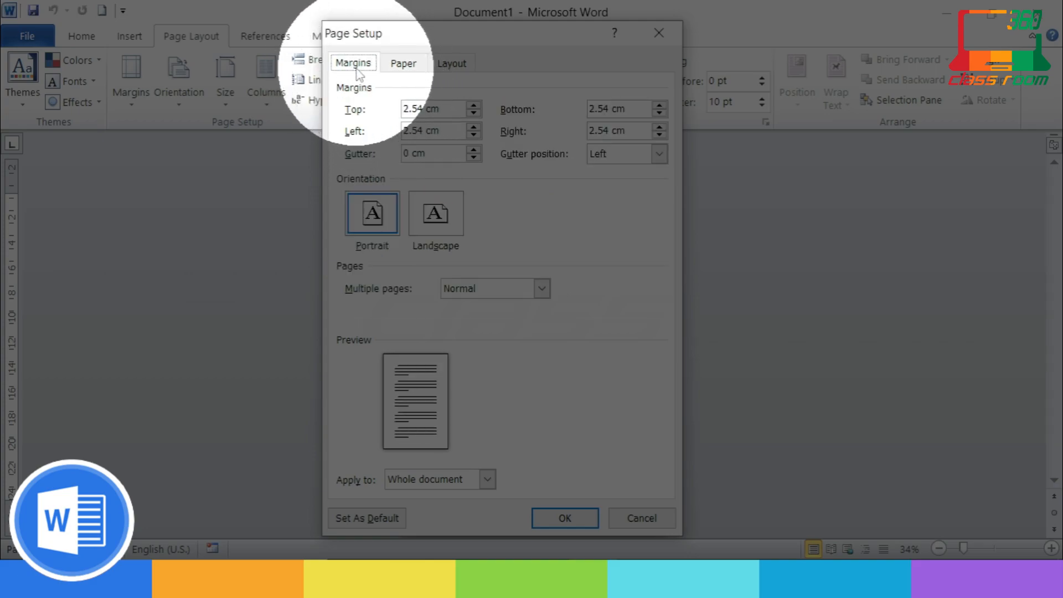
Step: Set the top, left, bottom and right margins to 1 cm and apply the page setup
{"action": "double_click", "coordinate": [412, 109]}
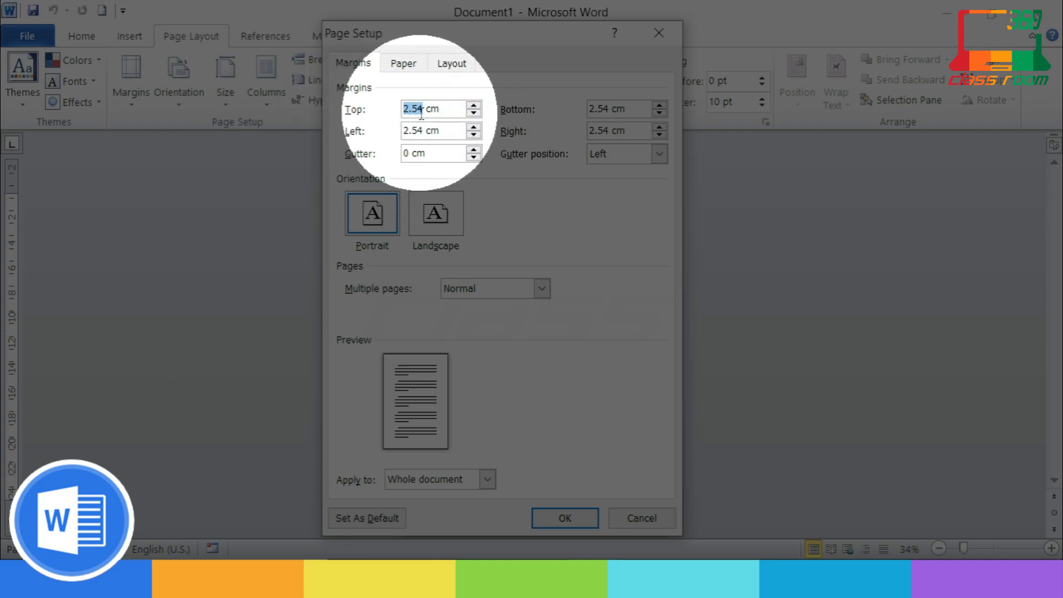
{"action": "type", "text": "1"}
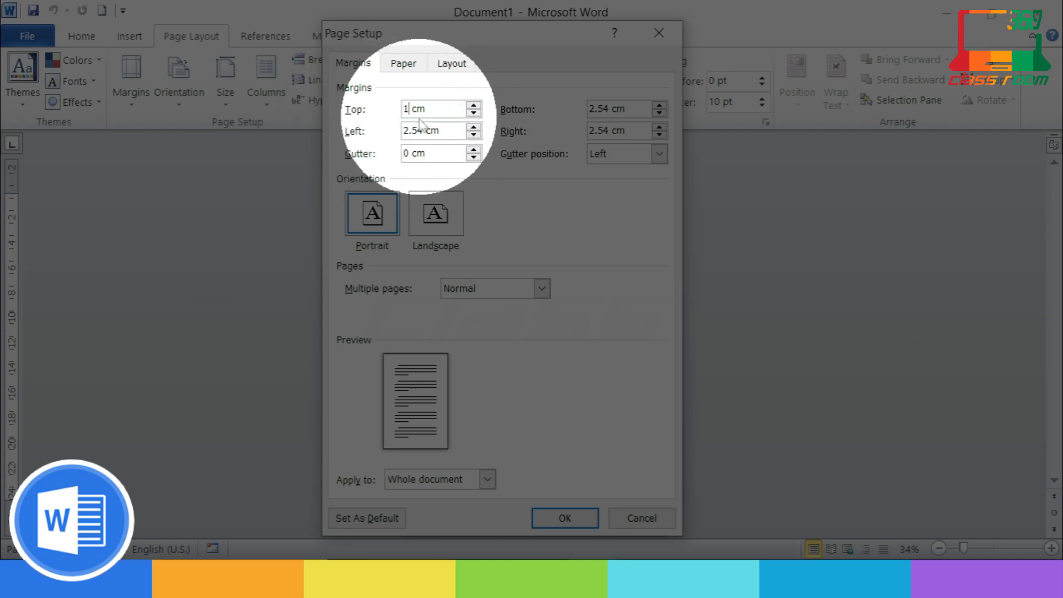
{"action": "double_click", "coordinate": [412, 131]}
{"action": "type", "text": "1"}
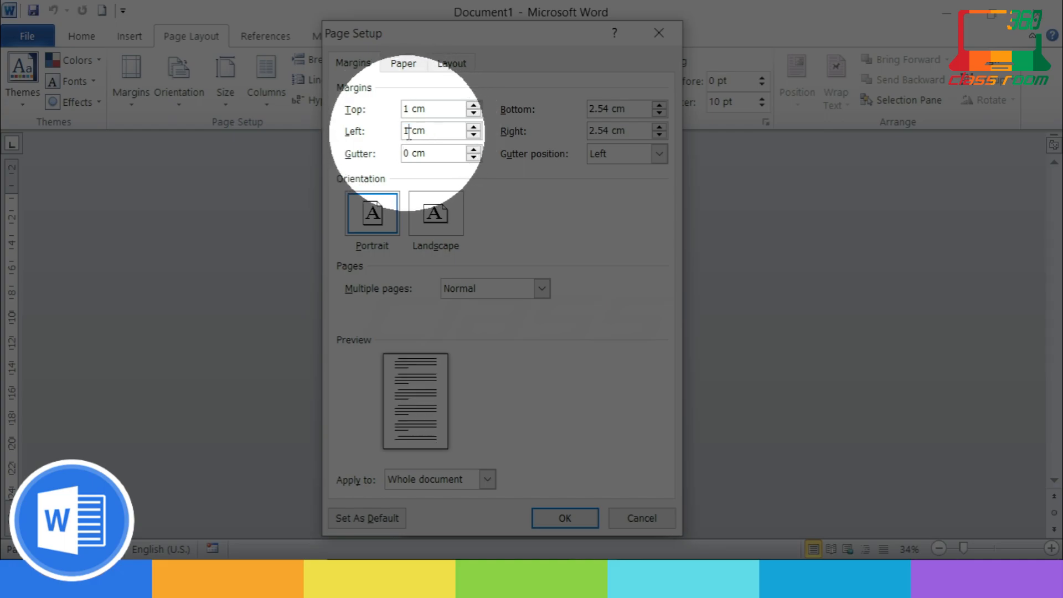
{"action": "double_click", "coordinate": [612, 108]}
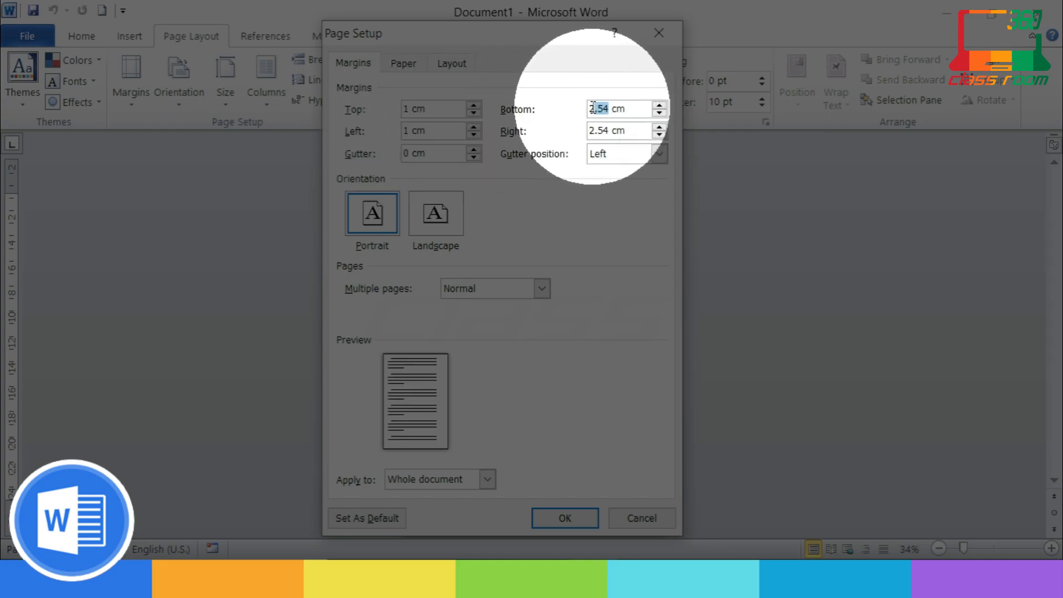
{"action": "type", "text": "1"}
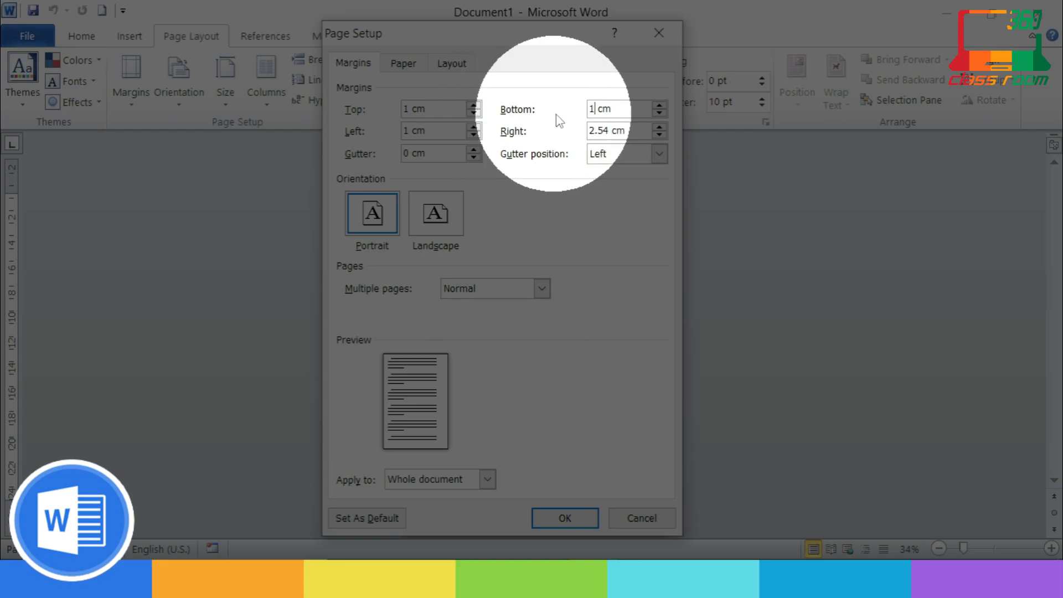
{"action": "left_click_drag", "start_coordinate": [609, 131], "coordinate": [588, 132]}
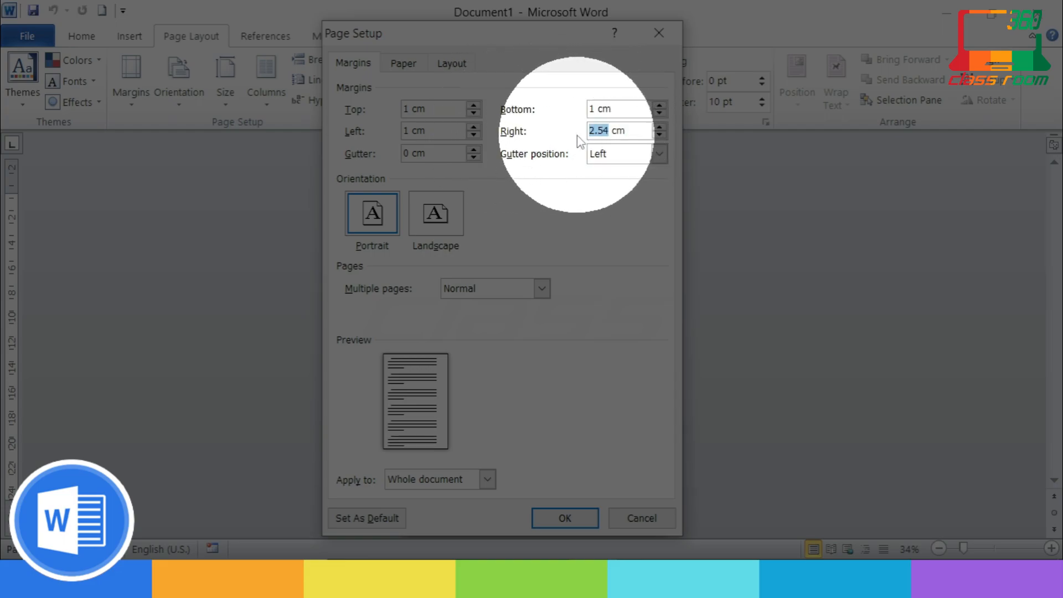
{"action": "type", "text": "1"}
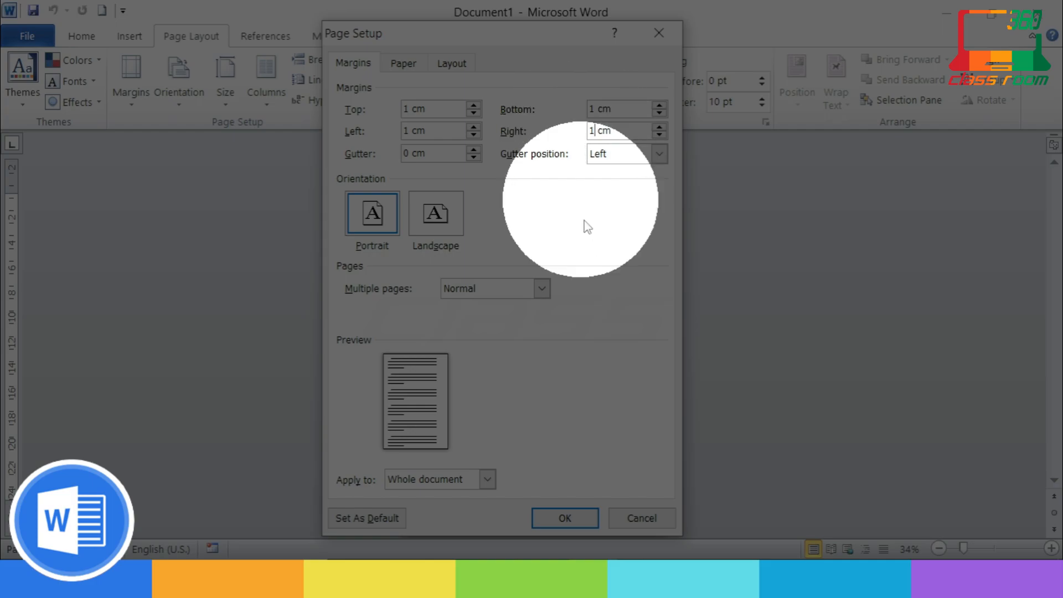
{"action": "left_click", "coordinate": [566, 518]}
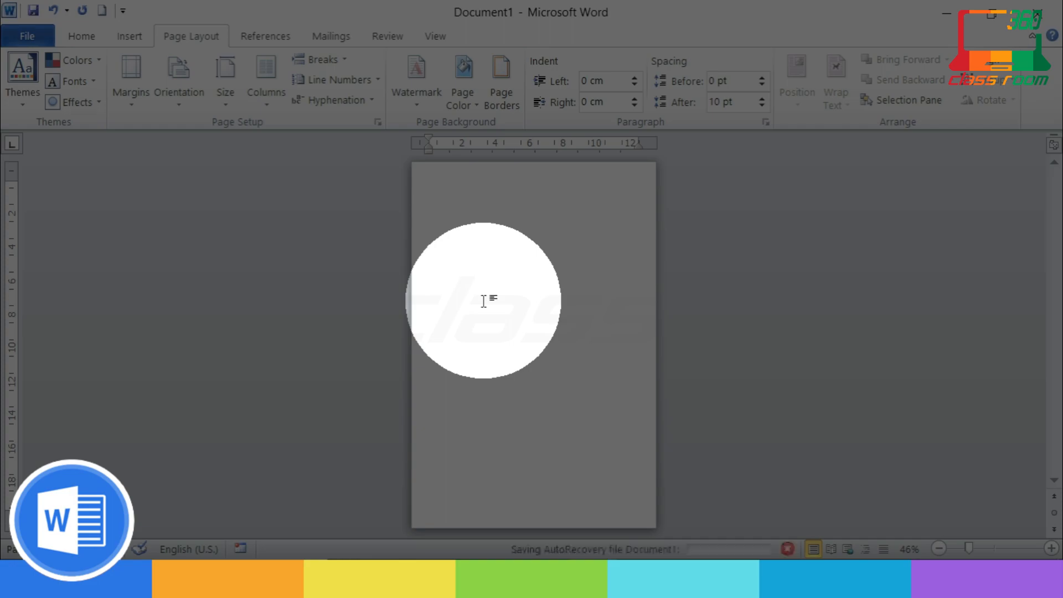
Step: Zoom the blank page in to 146% and bring up the Home formatting tools
{"action": "key", "text": "alt"}
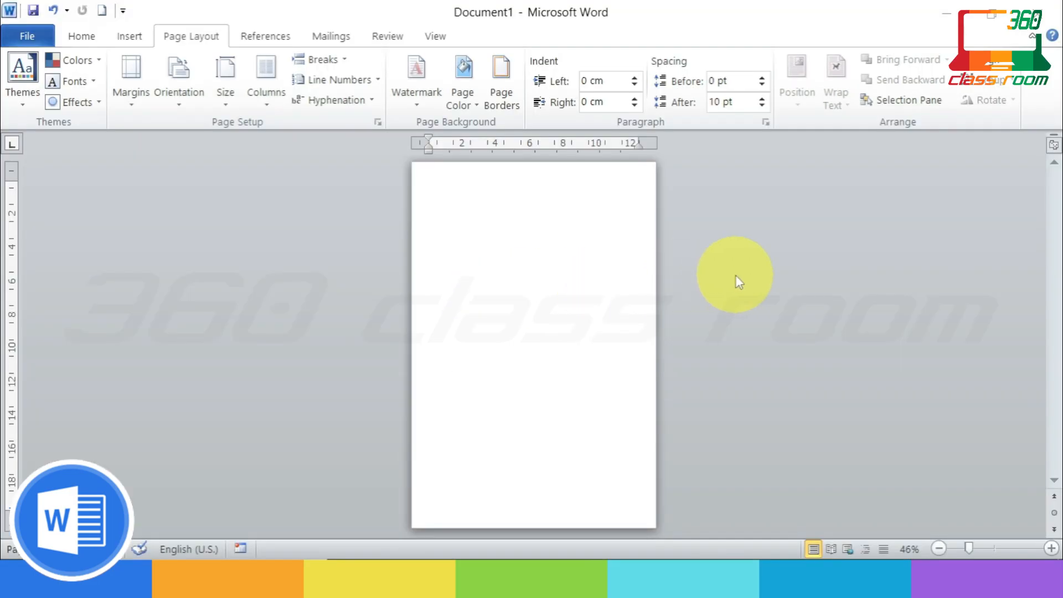
{"action": "scroll", "coordinate": [739, 282], "scroll_direction": "up", "scroll_amount": 9}
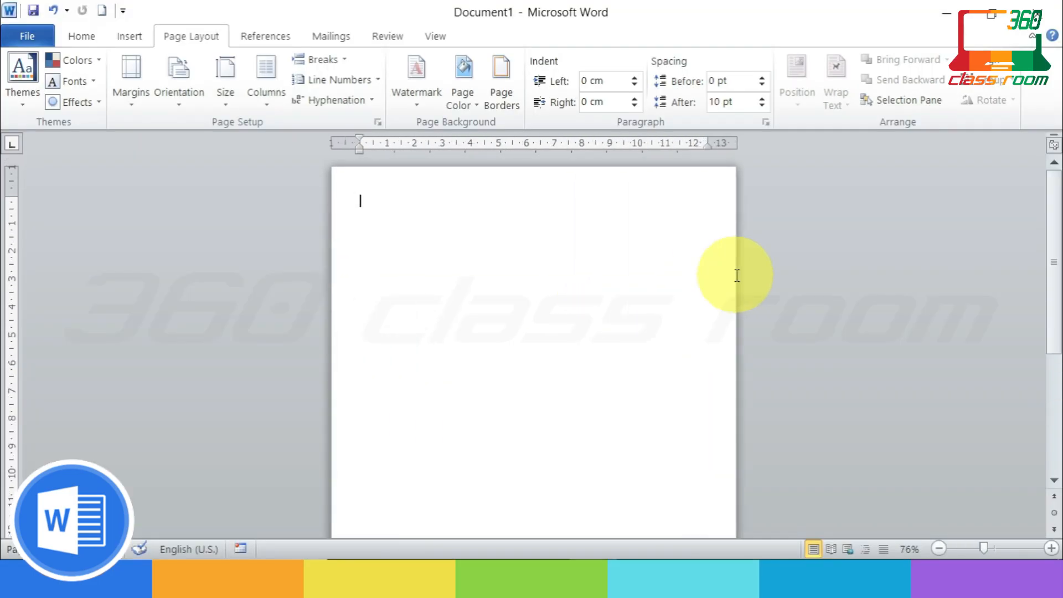
{"action": "scroll", "coordinate": [740, 283], "scroll_direction": "down", "scroll_amount": 7}
{"action": "scroll", "coordinate": [739, 283], "scroll_direction": "down", "scroll_amount": 3}
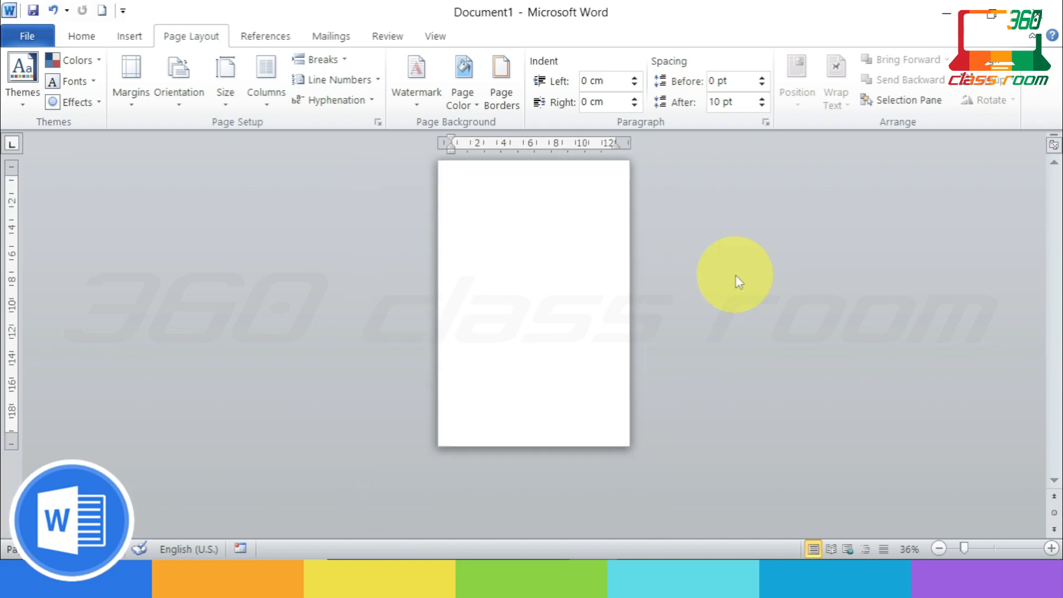
{"action": "scroll", "coordinate": [740, 282], "scroll_direction": "up", "scroll_amount": 11}
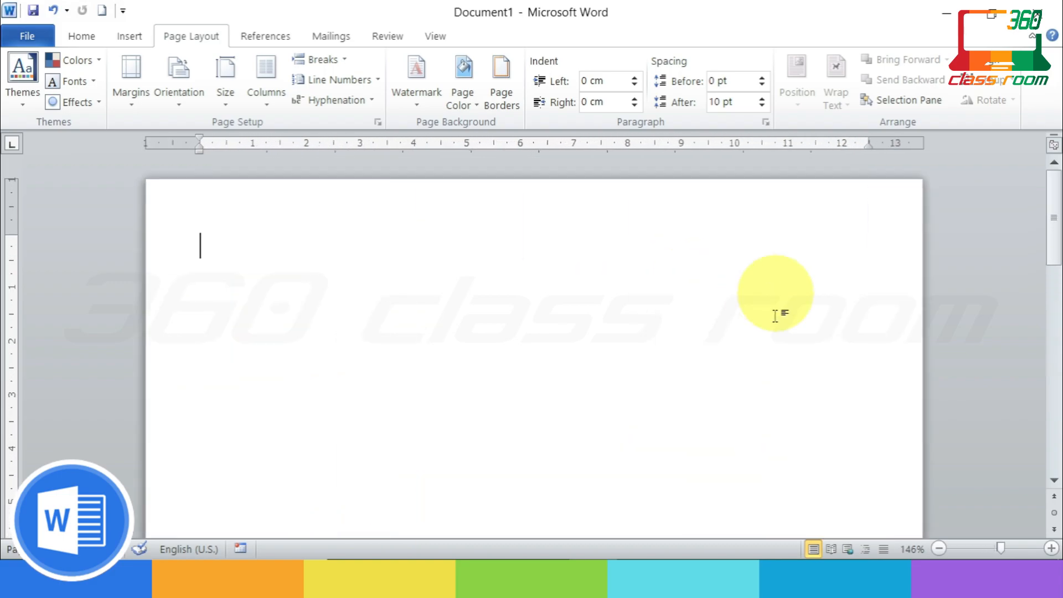
{"action": "left_click", "coordinate": [81, 36]}
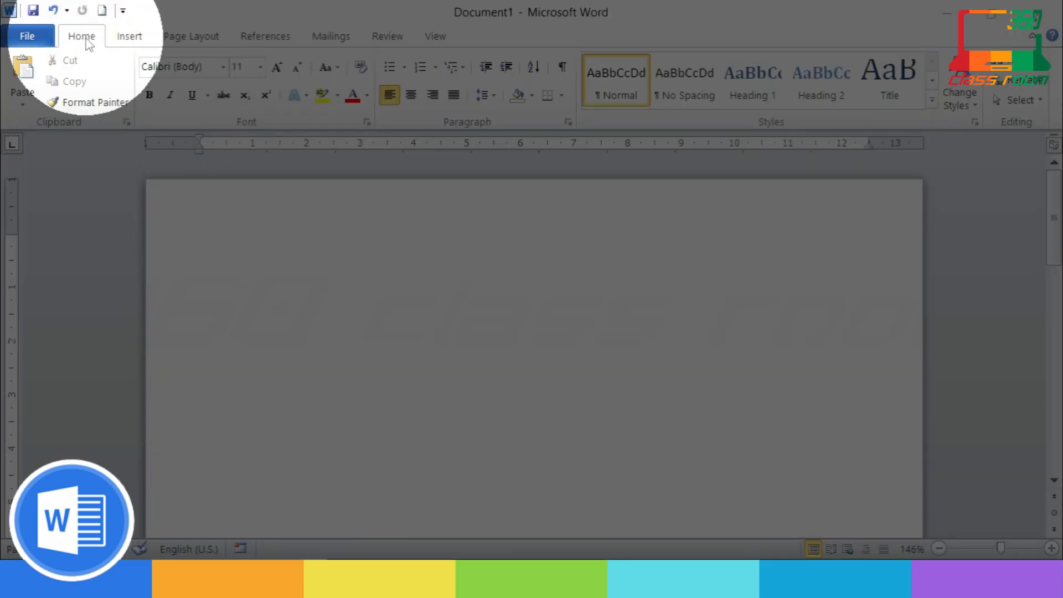
Step: Type a centred RESTAURANT NAME title and colour it Orange, Accent 6, Darker 25%
{"action": "left_click", "coordinate": [410, 95]}
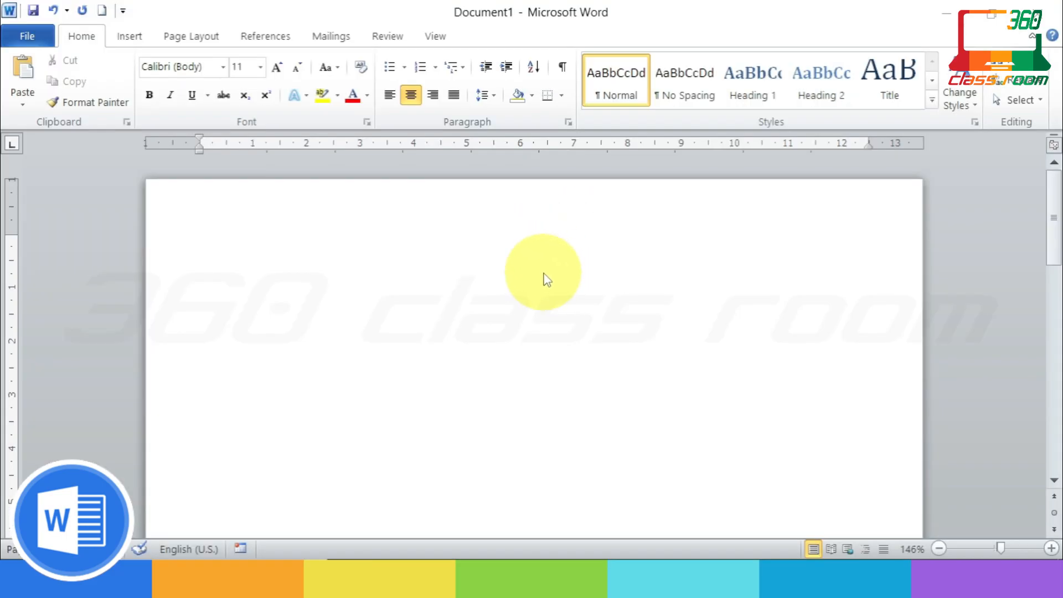
{"action": "type", "text": "R"}
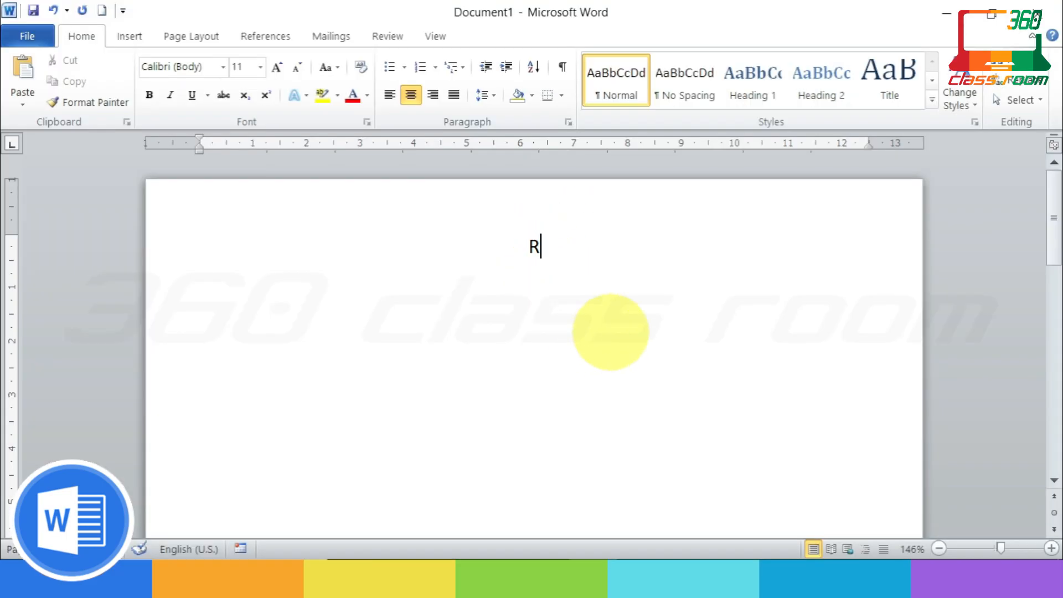
{"action": "type", "text": "ESTAU"}
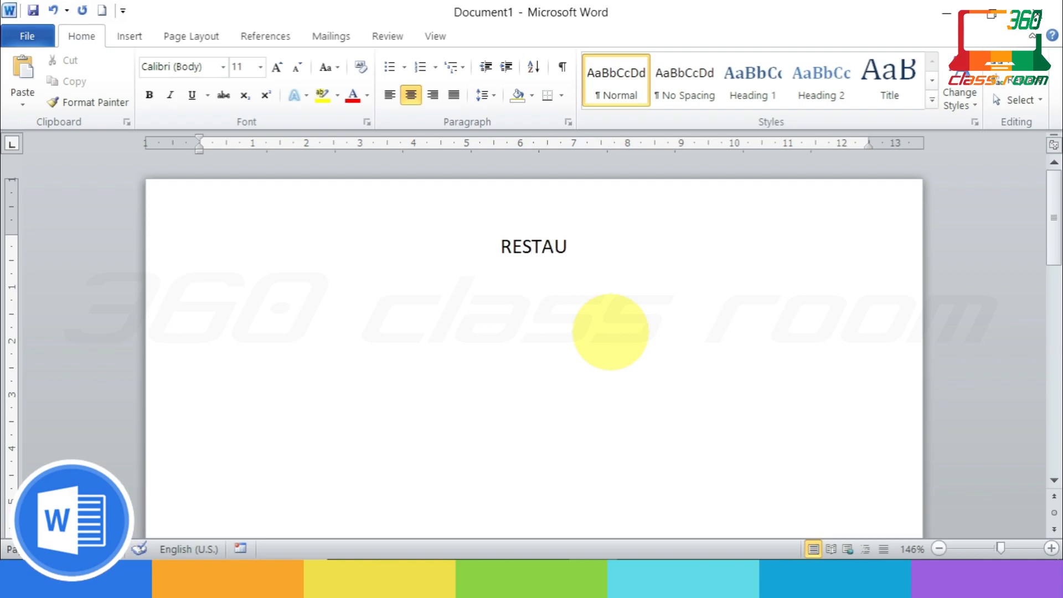
{"action": "type", "text": "RANT NAME"}
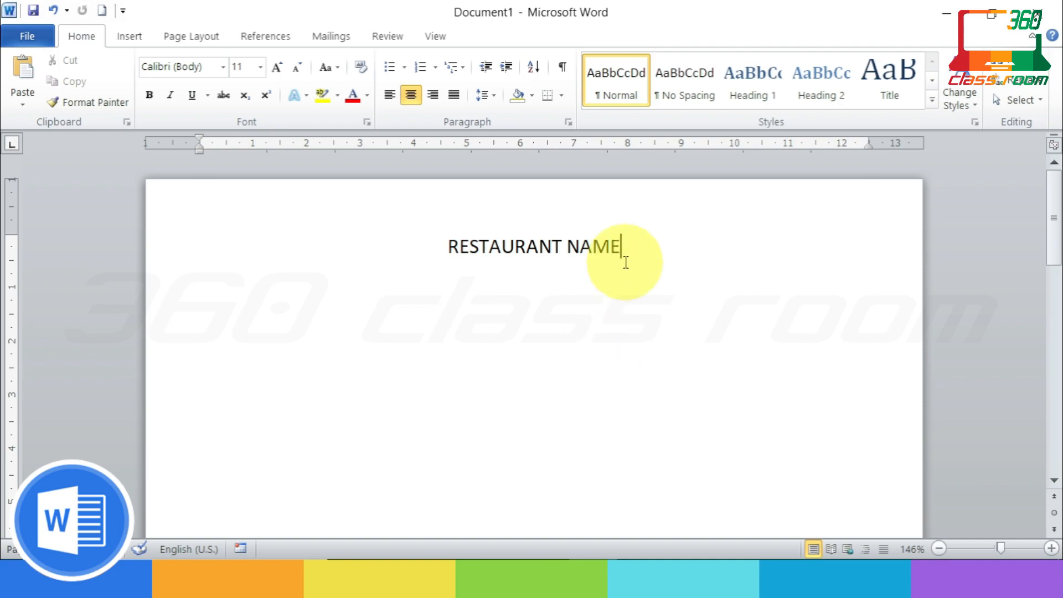
{"action": "left_click_drag", "start_coordinate": [623, 249], "coordinate": [465, 249]}
{"action": "left_click", "coordinate": [367, 95]}
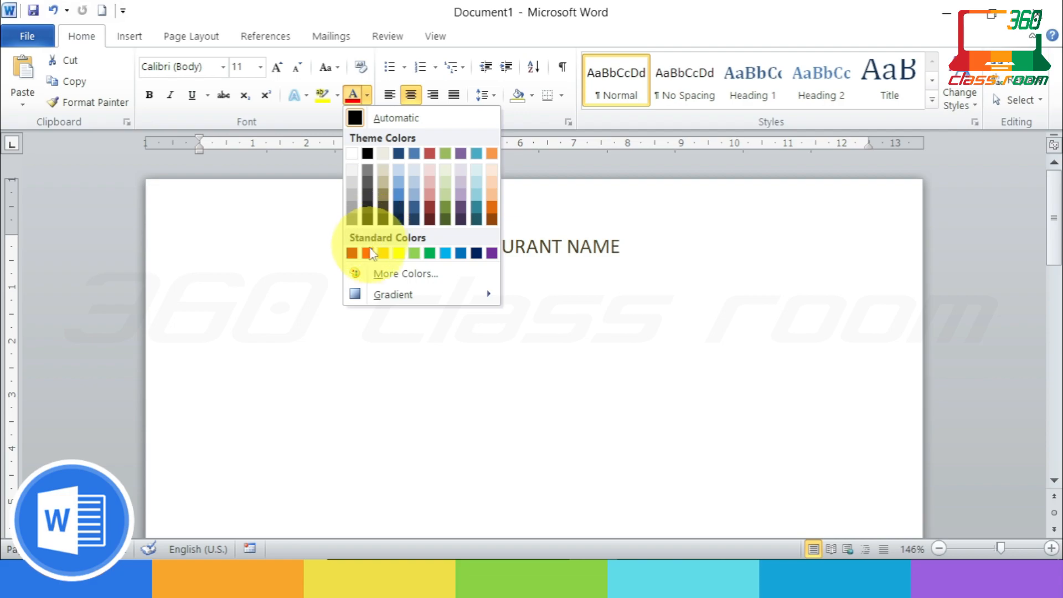
{"action": "left_click", "coordinate": [492, 212]}
{"action": "left_click", "coordinate": [653, 244]}
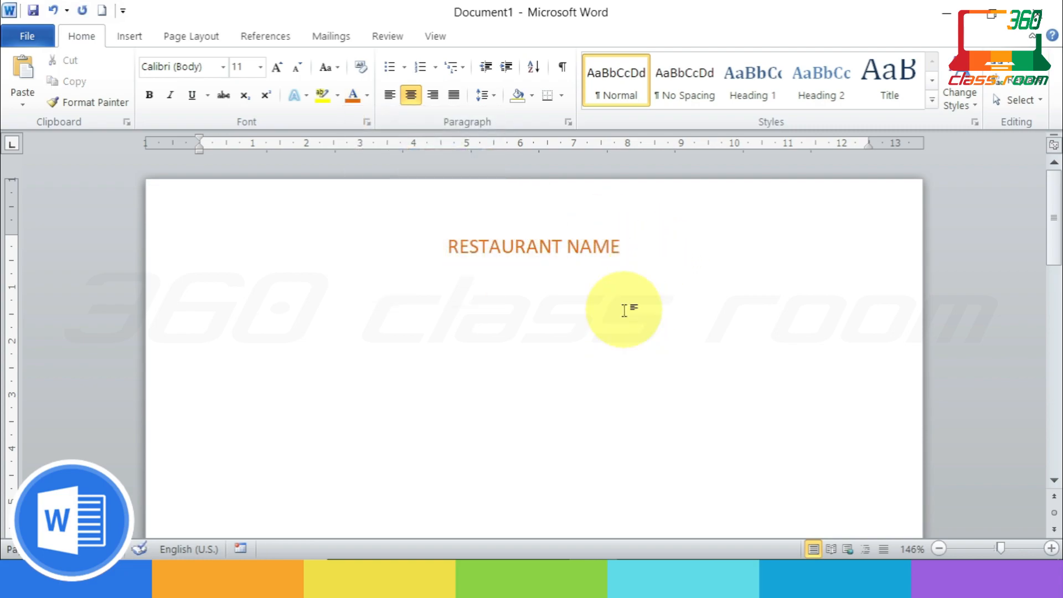
Step: Try the Wide Latin font on the title and enlarge it to 14 pt
{"action": "triple_click", "coordinate": [625, 245]}
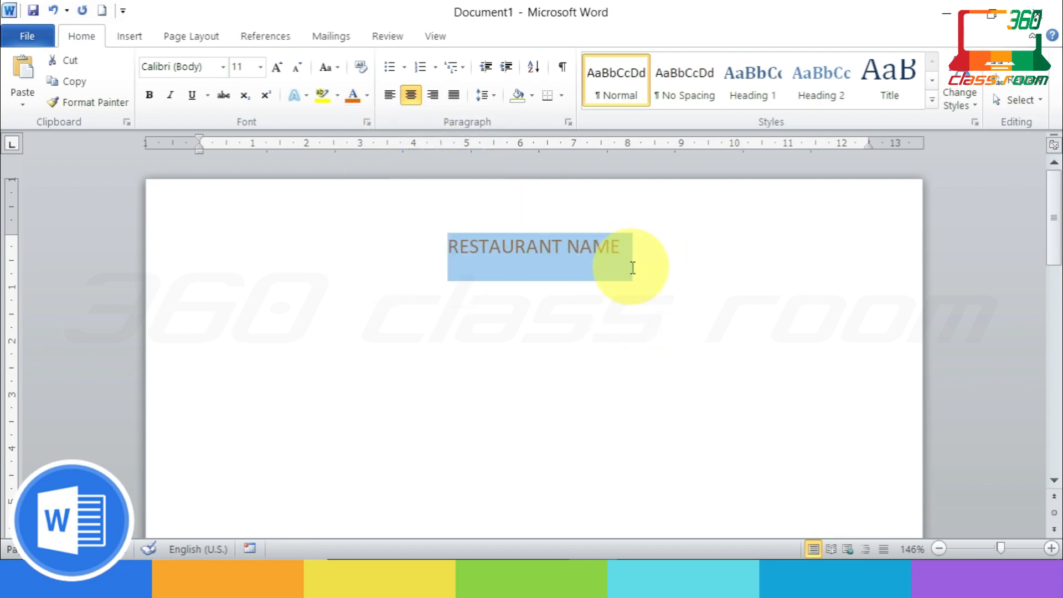
{"action": "left_click", "coordinate": [222, 67]}
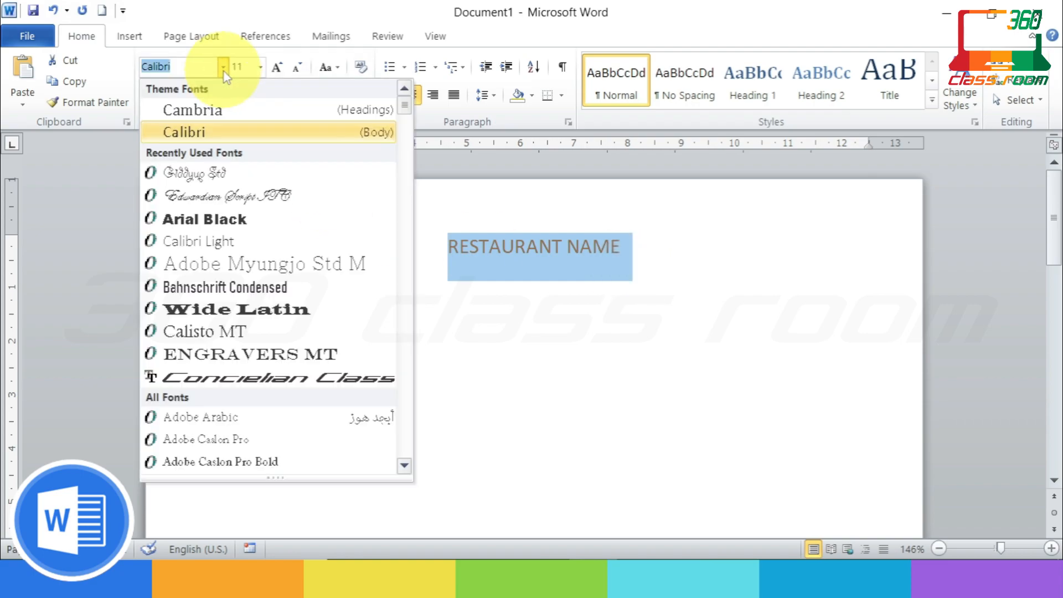
{"action": "left_click", "coordinate": [254, 309]}
{"action": "left_click", "coordinate": [277, 67]}
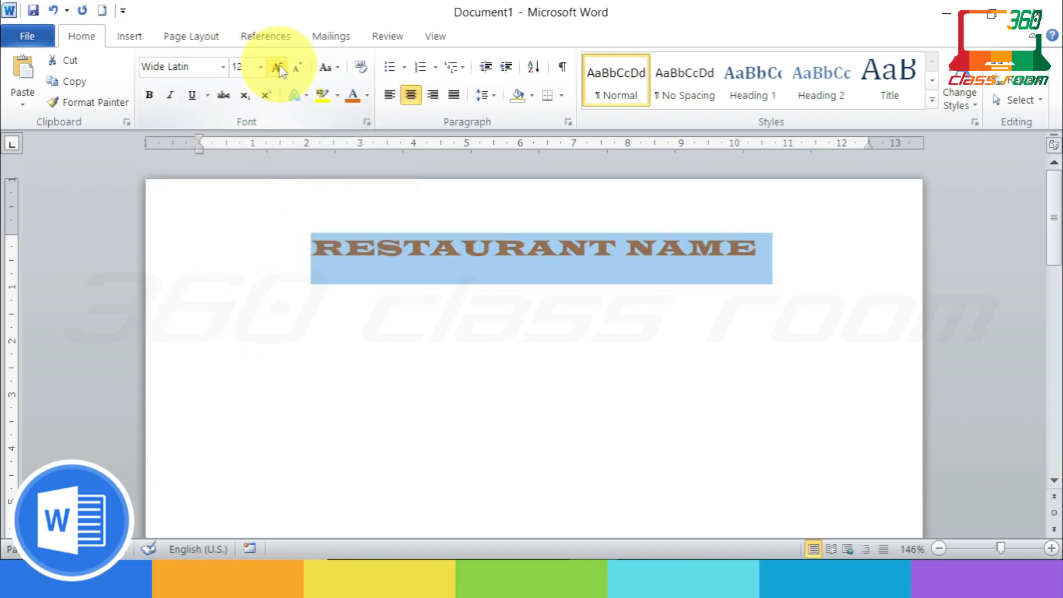
{"action": "left_click", "coordinate": [277, 67]}
{"action": "left_click", "coordinate": [820, 265]}
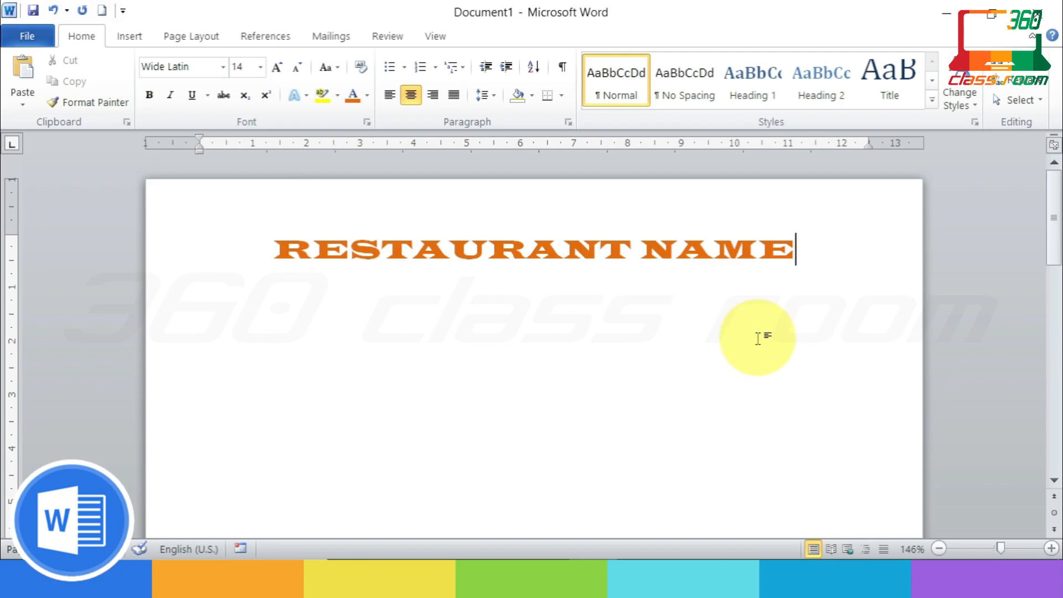
Step: Switch the title to Engravers MT and give the blank line below it No Spacing style
{"action": "left_click_drag", "start_coordinate": [799, 275], "coordinate": [356, 268]}
{"action": "left_click", "coordinate": [223, 67]}
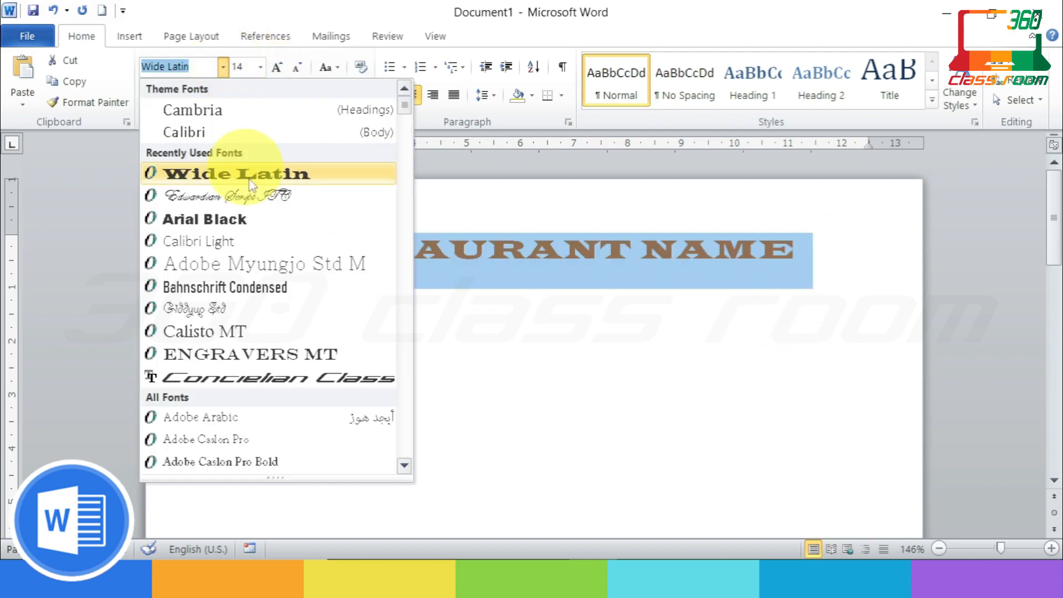
{"action": "scroll", "coordinate": [273, 299], "scroll_direction": "down", "scroll_amount": 2}
{"action": "left_click", "coordinate": [268, 216]}
{"action": "left_click", "coordinate": [619, 330]}
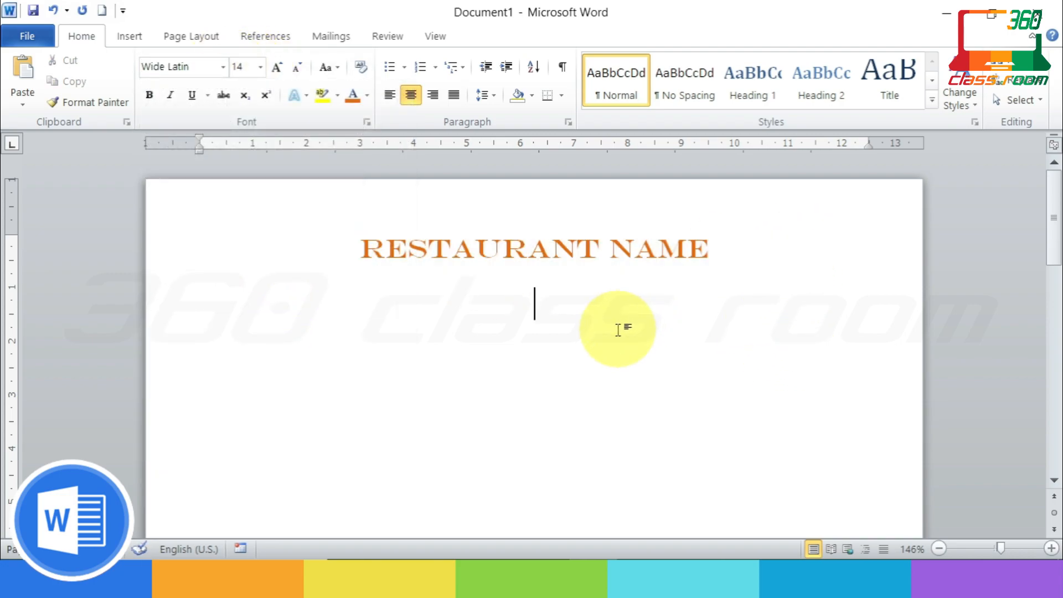
{"action": "left_click", "coordinate": [685, 81]}
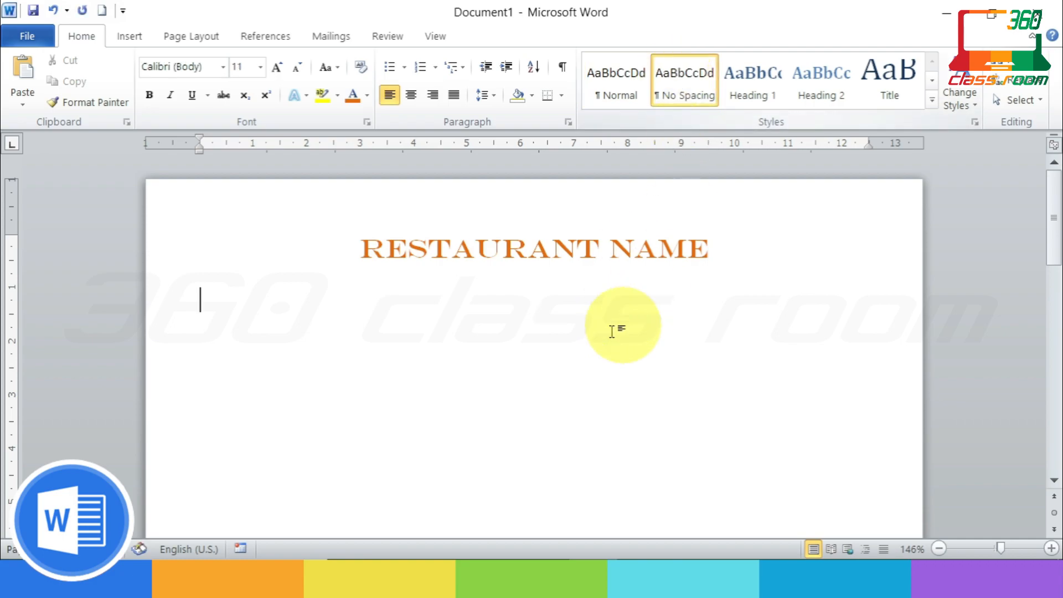
Step: Type the restaurant's address and postcode centred, with West Bengal on the next line
{"action": "left_click", "coordinate": [411, 94]}
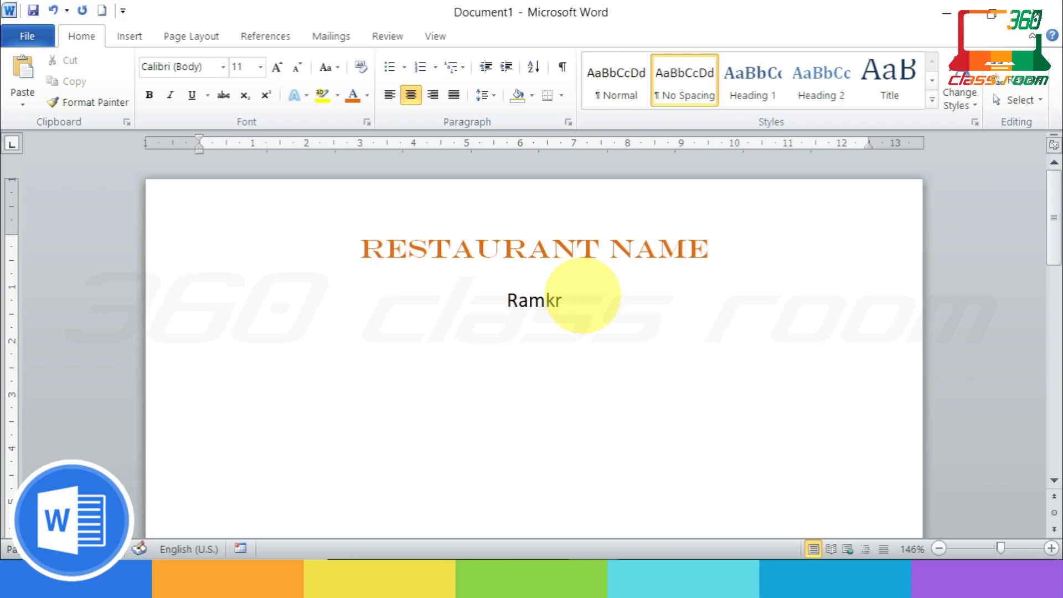
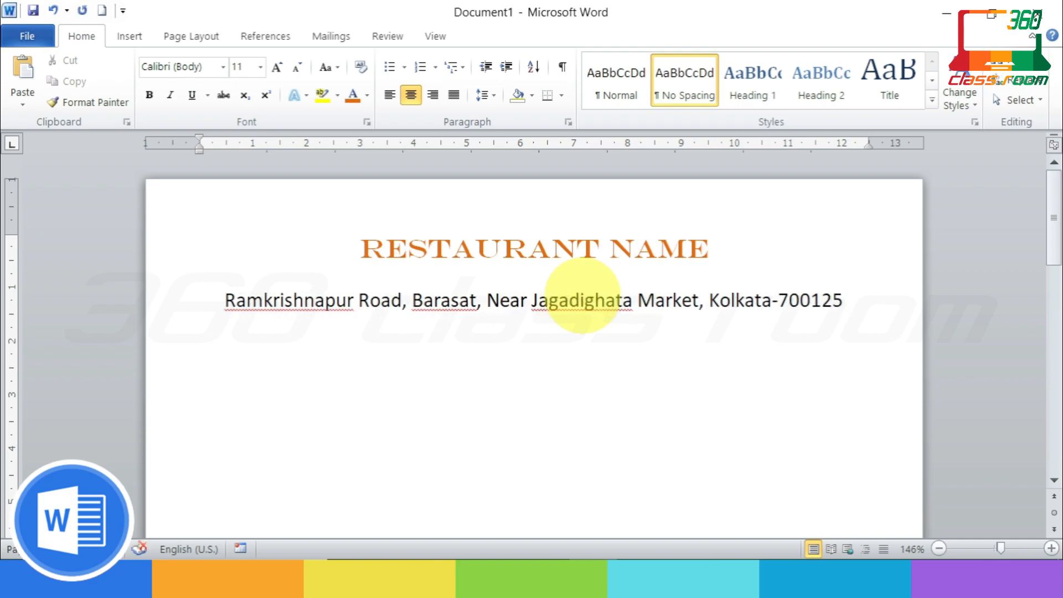
{"action": "key", "text": "Return"}
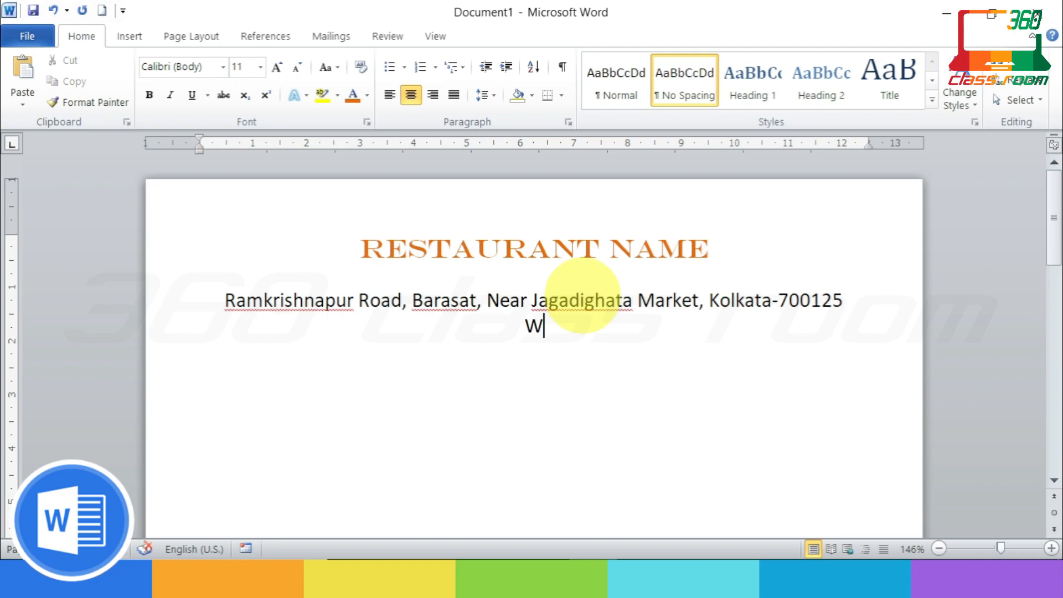
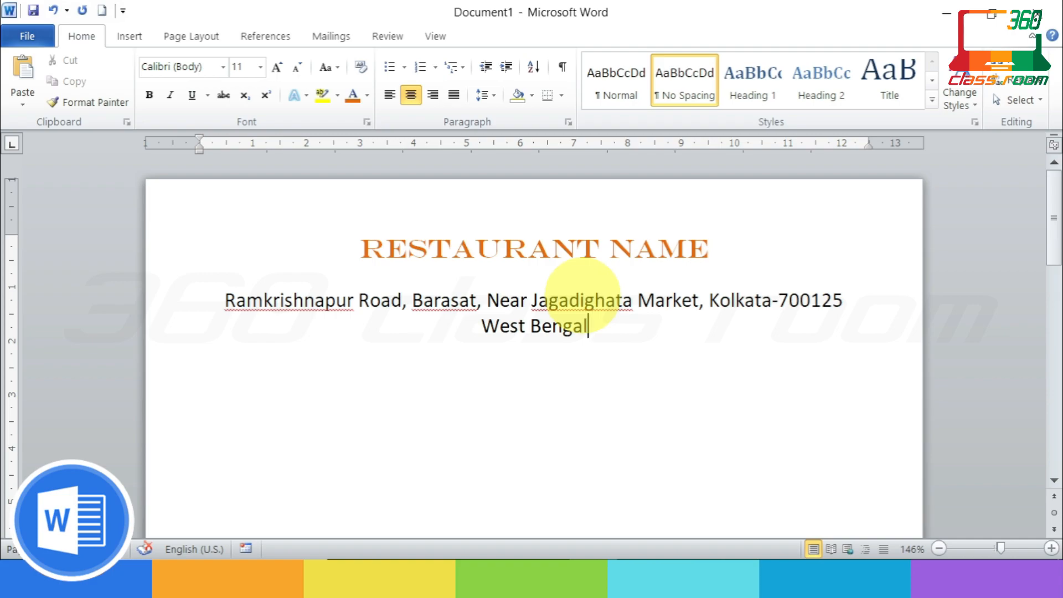
Step: Break the address before the city name and join West Bengal onto the postcode line with a comma
{"action": "left_click", "coordinate": [709, 300]}
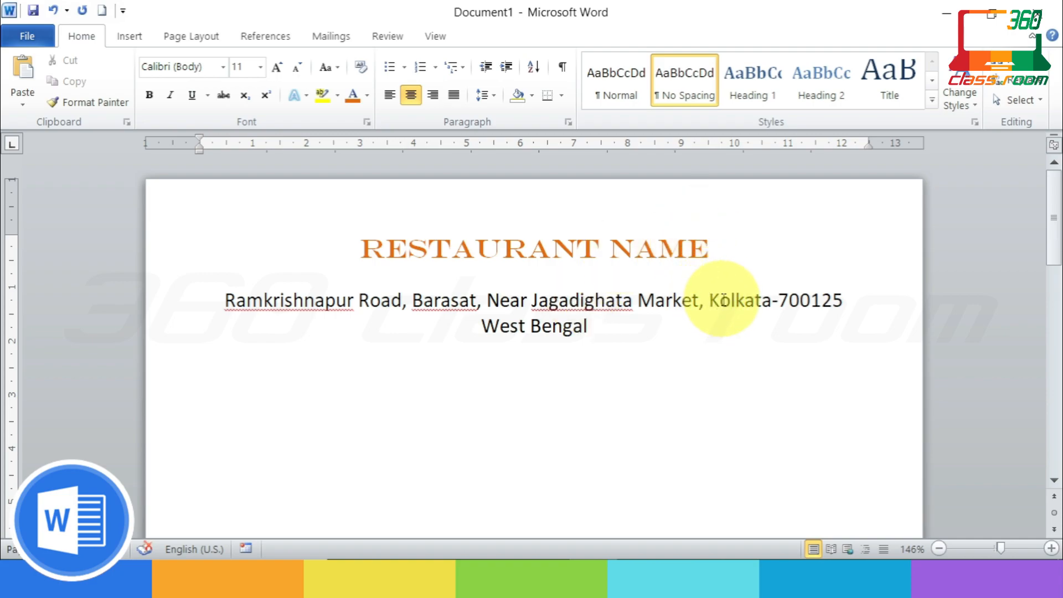
{"action": "key", "text": "Return"}
{"action": "left_click", "coordinate": [634, 327]}
{"action": "key", "text": "Delete"}
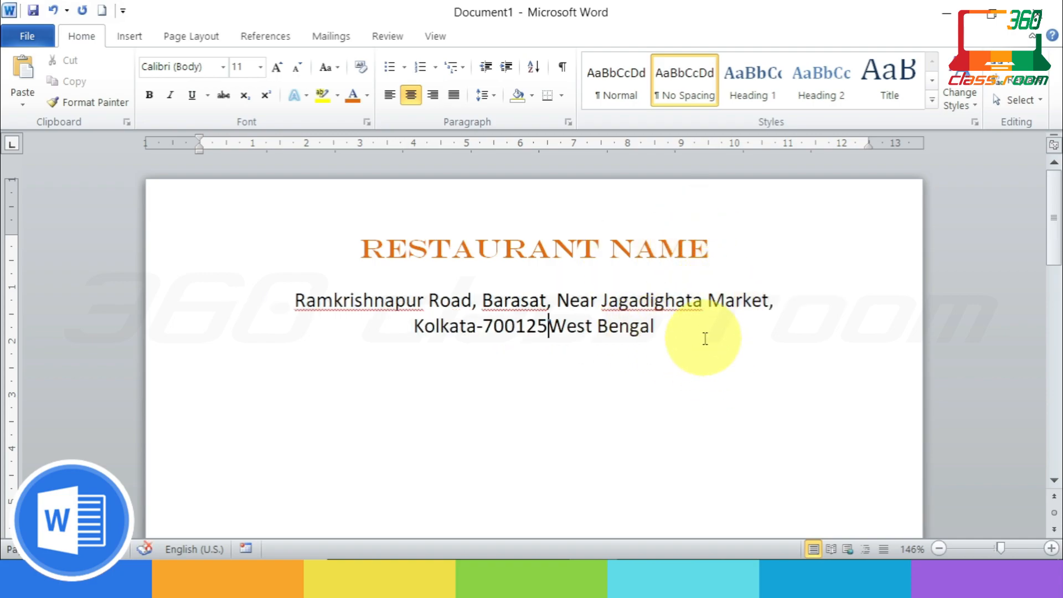
{"action": "type", "text": ","}
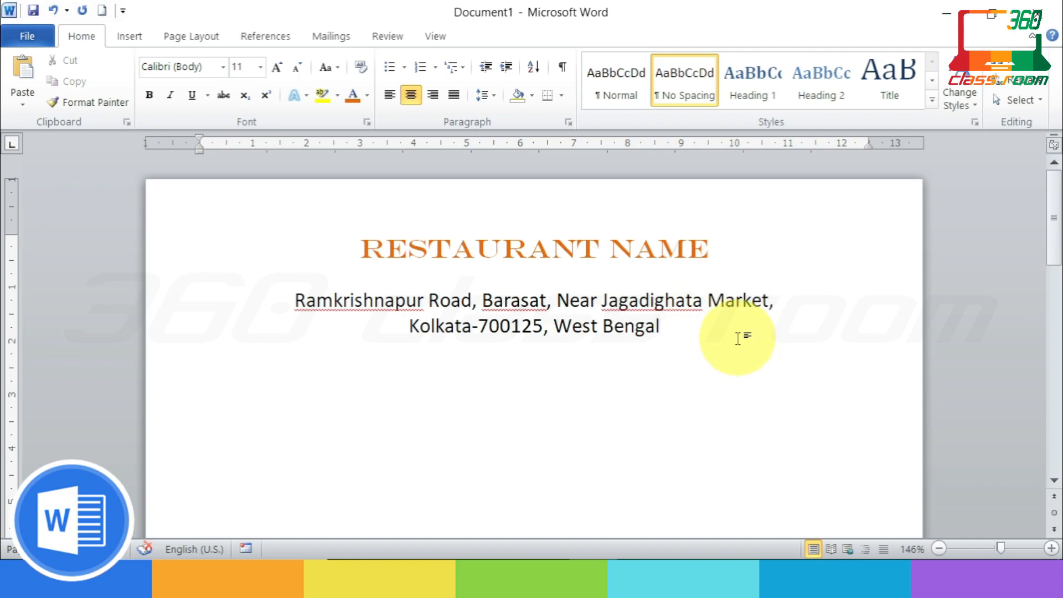
Step: Ignore the spelling flags on the address's road, town and market names, then select both lines
{"action": "right_click", "coordinate": [656, 304]}
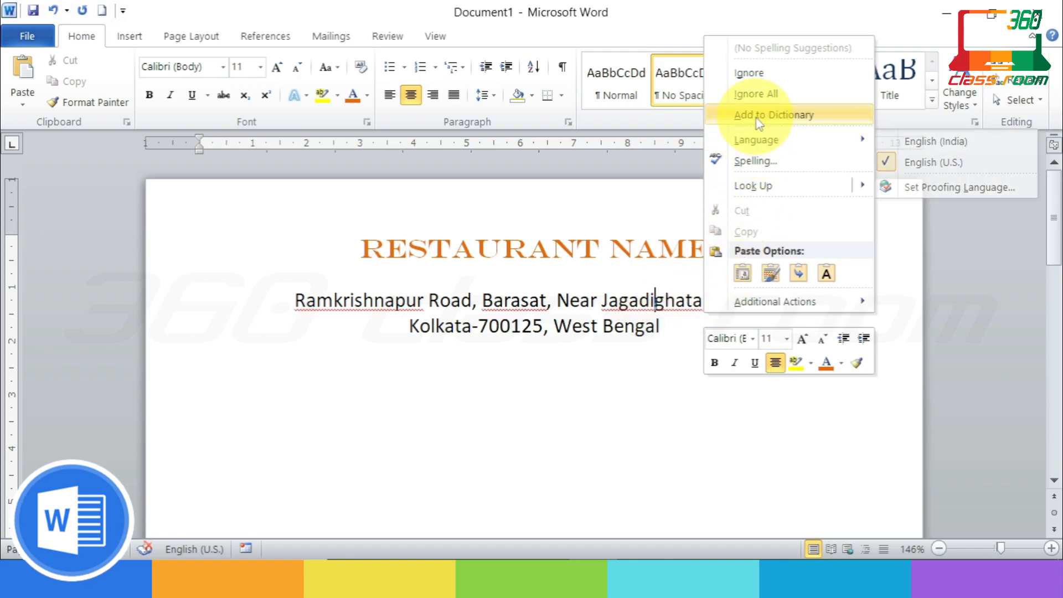
{"action": "left_click", "coordinate": [748, 72]}
{"action": "right_click", "coordinate": [547, 302]}
{"action": "left_click", "coordinate": [581, 289]}
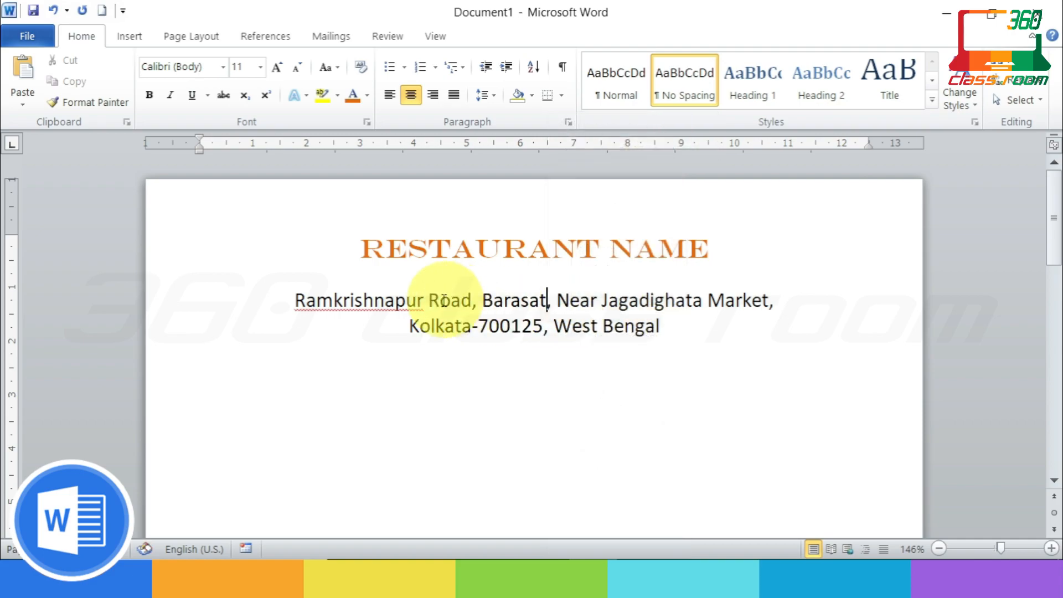
{"action": "right_click", "coordinate": [445, 300]}
{"action": "left_click", "coordinate": [487, 72]}
{"action": "left_click", "coordinate": [684, 326]}
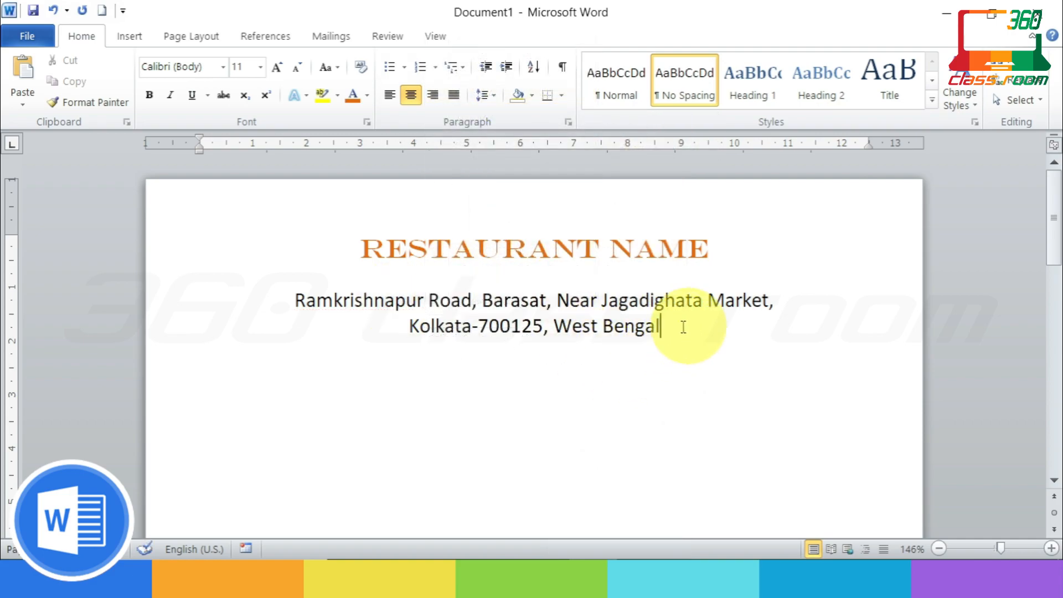
{"action": "left_click_drag", "start_coordinate": [684, 327], "coordinate": [296, 300]}
Step: Shrink the address lines to 8 pt and colour them red
{"action": "left_click", "coordinate": [297, 68]}
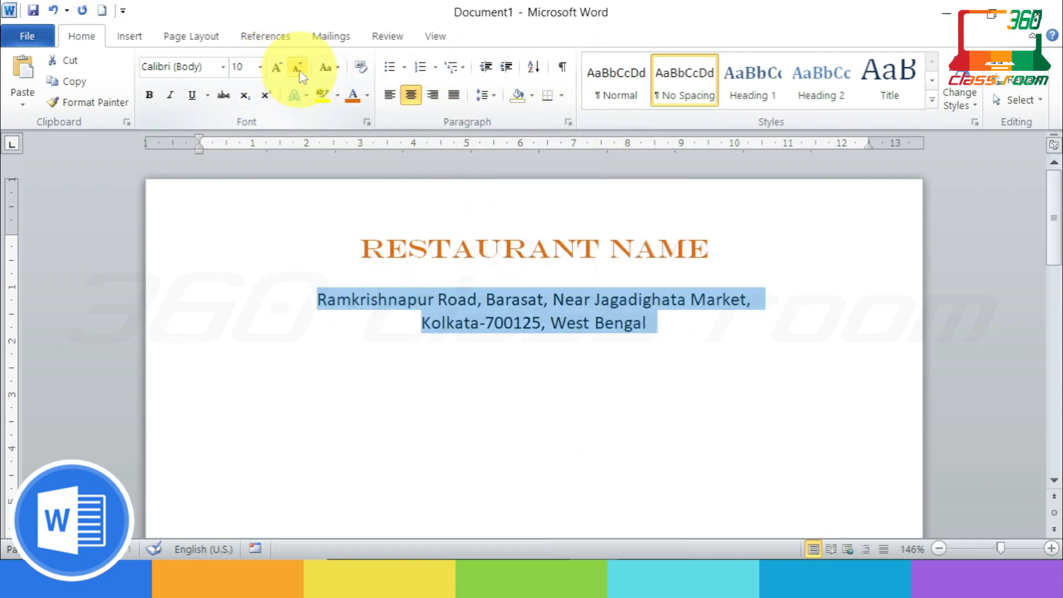
{"action": "left_click", "coordinate": [299, 72]}
{"action": "left_click", "coordinate": [299, 72]}
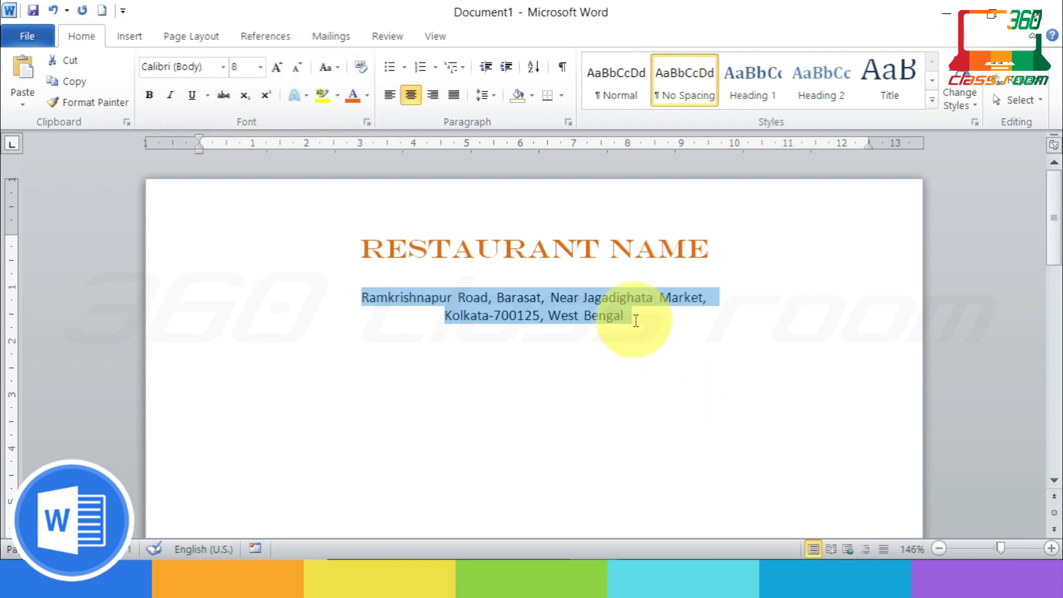
{"action": "left_click", "coordinate": [717, 373]}
{"action": "left_click_drag", "start_coordinate": [705, 360], "coordinate": [363, 299]}
{"action": "left_click", "coordinate": [367, 94]}
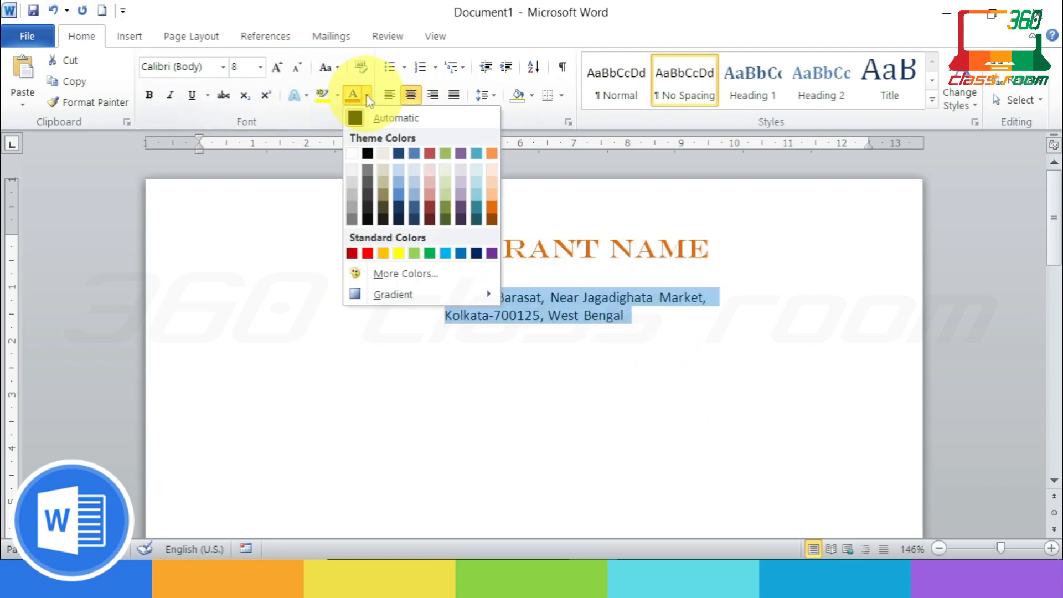
{"action": "left_click", "coordinate": [368, 249]}
{"action": "left_click", "coordinate": [721, 403]}
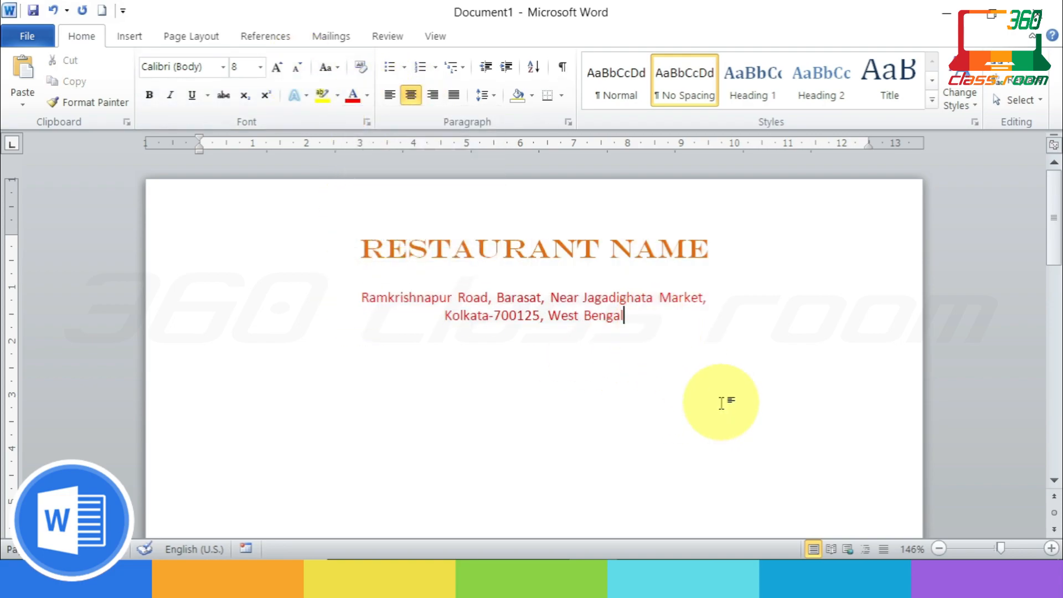
Step: Colour the RESTAURANT NAME title red and start a new line below the address
{"action": "left_click_drag", "start_coordinate": [712, 246], "coordinate": [363, 247]}
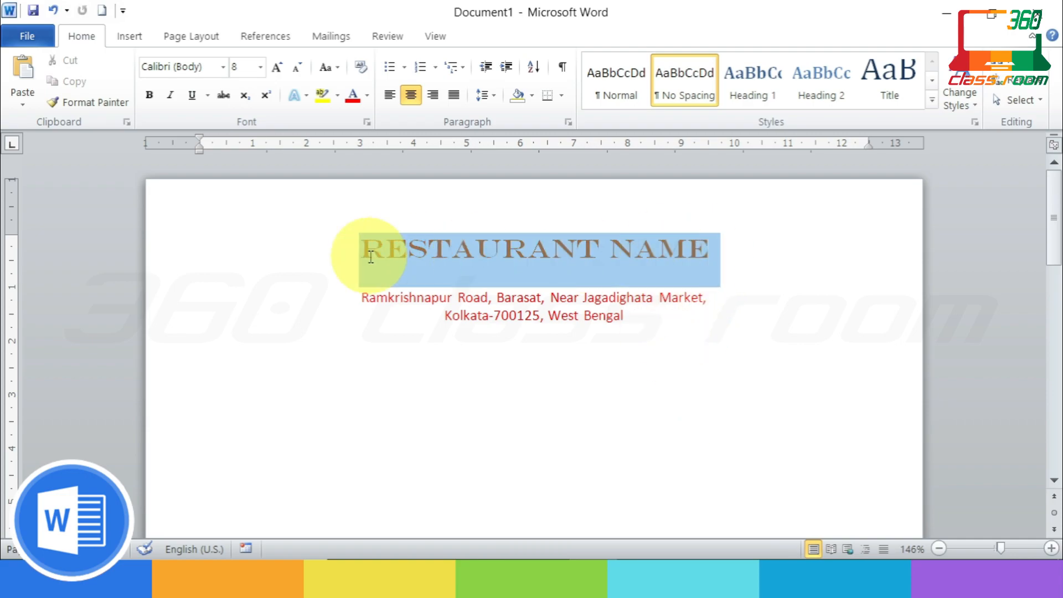
{"action": "left_click", "coordinate": [354, 97]}
{"action": "left_click", "coordinate": [693, 405]}
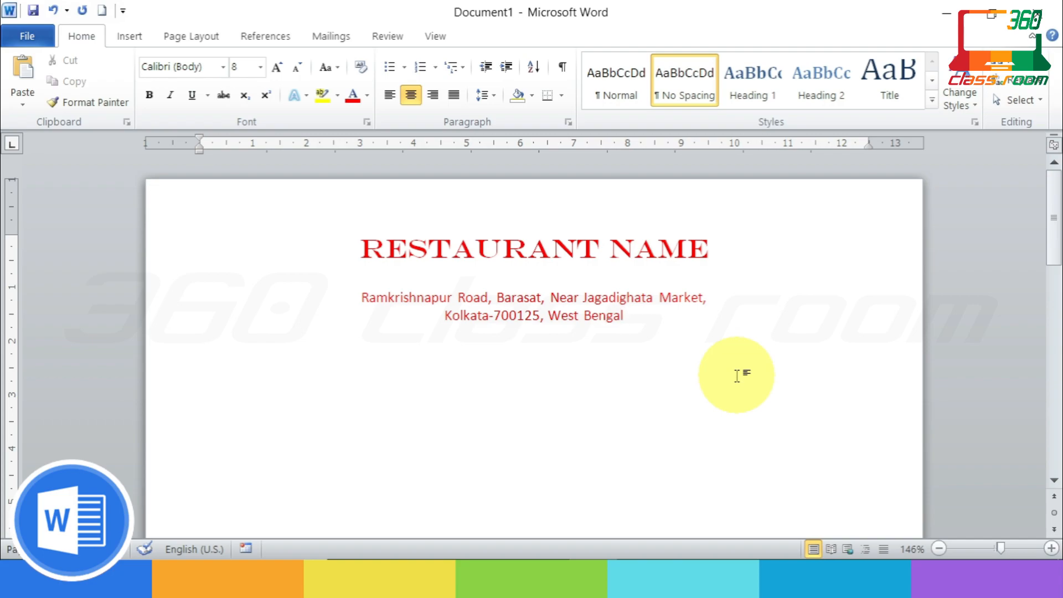
{"action": "key", "text": "Return"}
Step: Type 'Phone Number -' followed by the restaurant's two phone numbers, then start a new line
{"action": "type", "text": "Phone Number"}
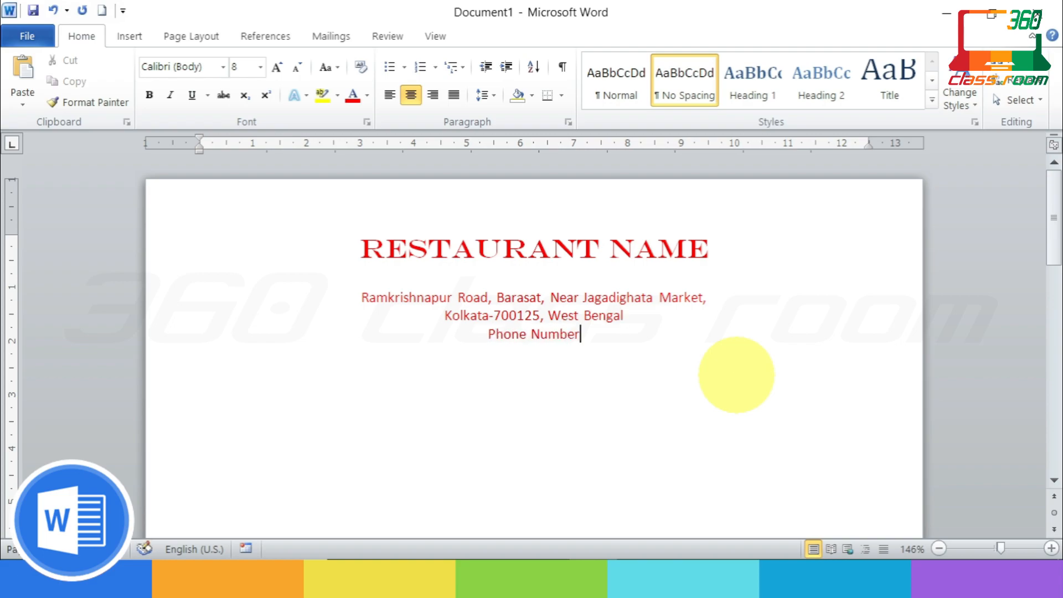
{"action": "type", "text": " -"}
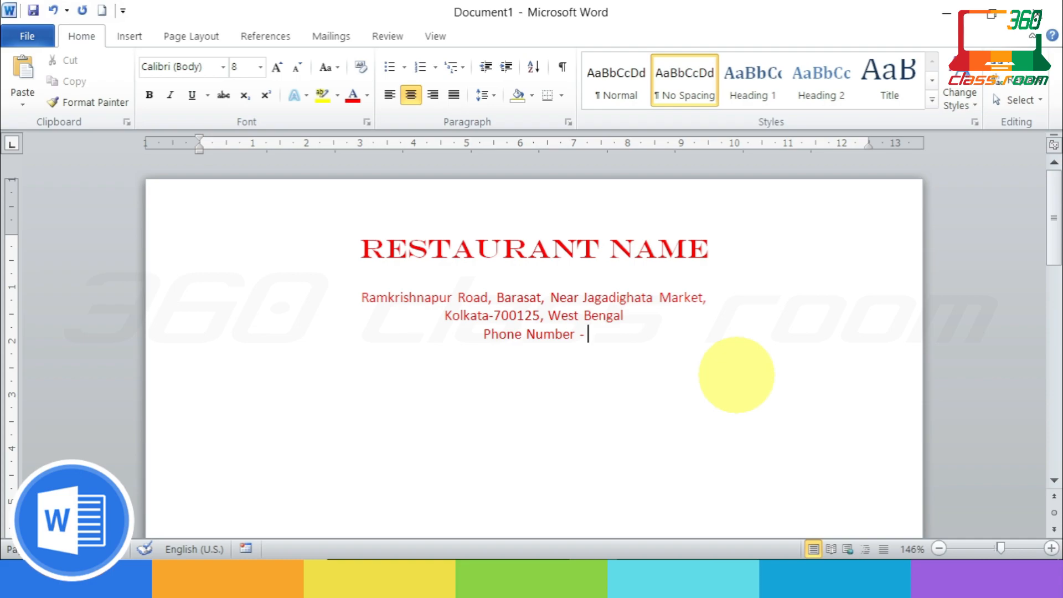
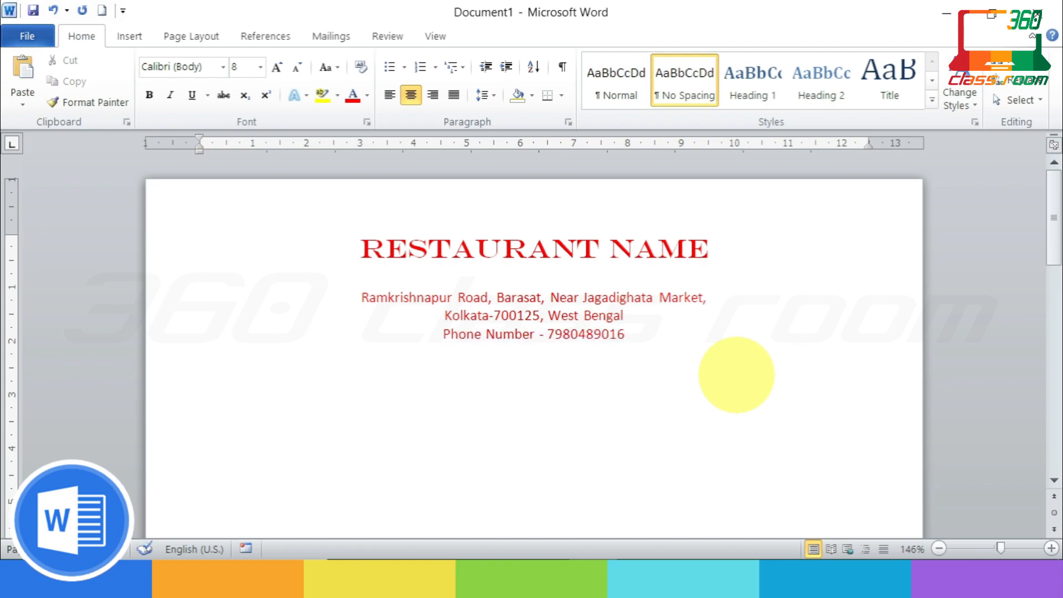
{"action": "type", "text": " / "}
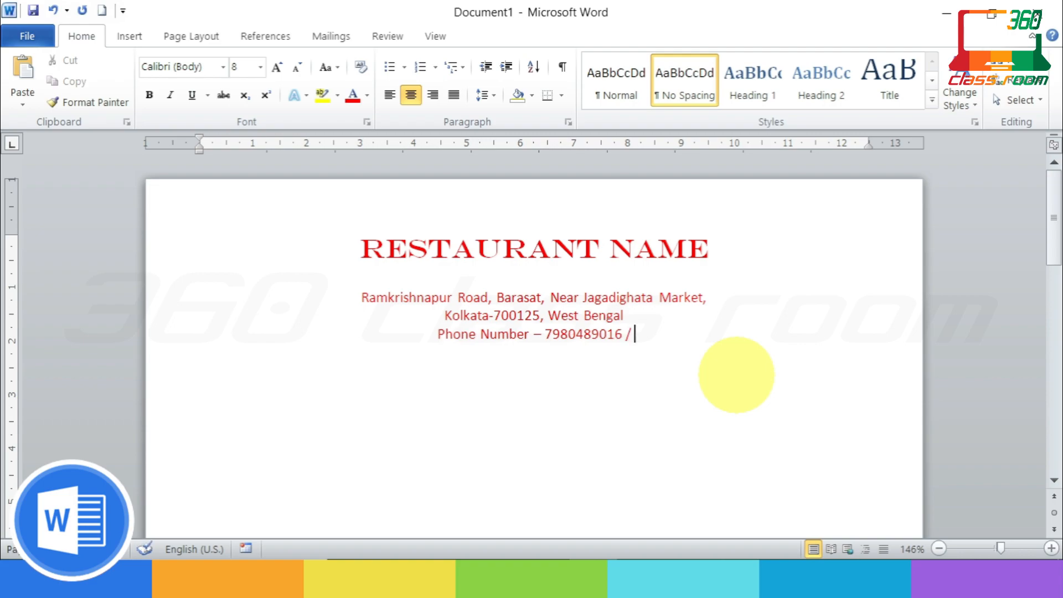
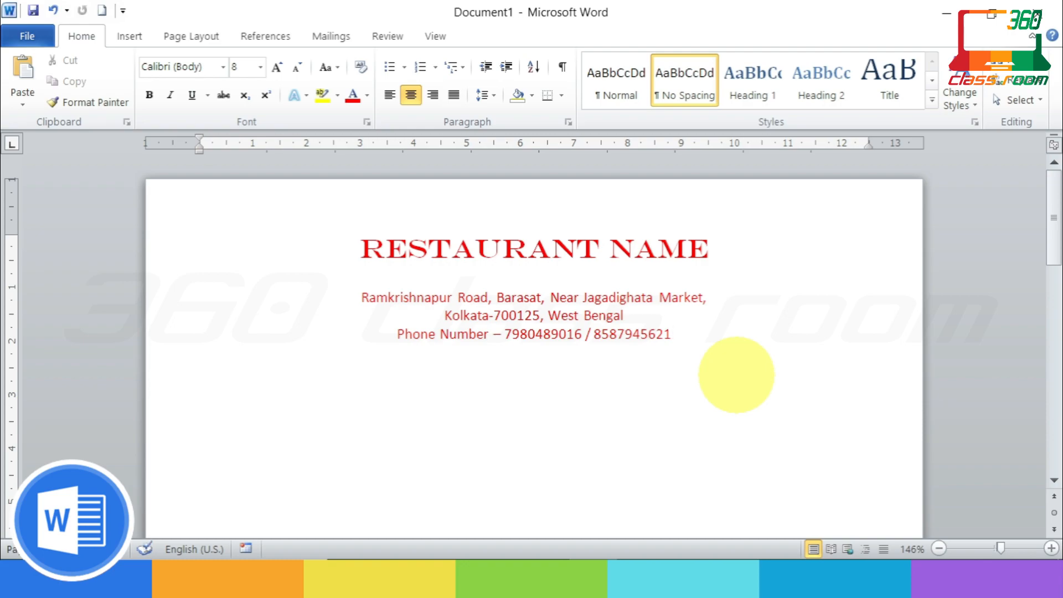
{"action": "key", "text": "Return"}
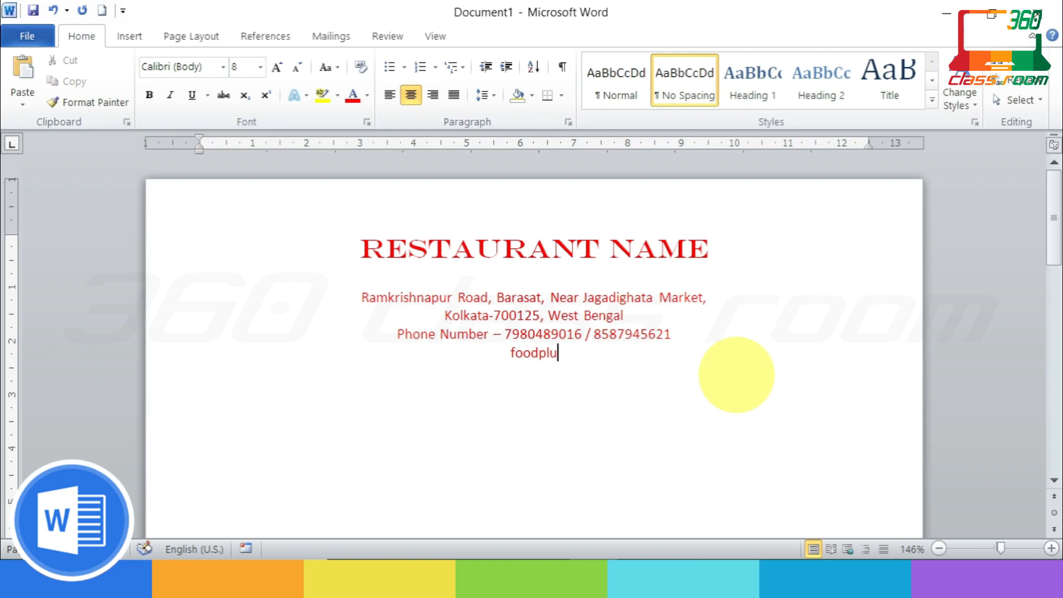
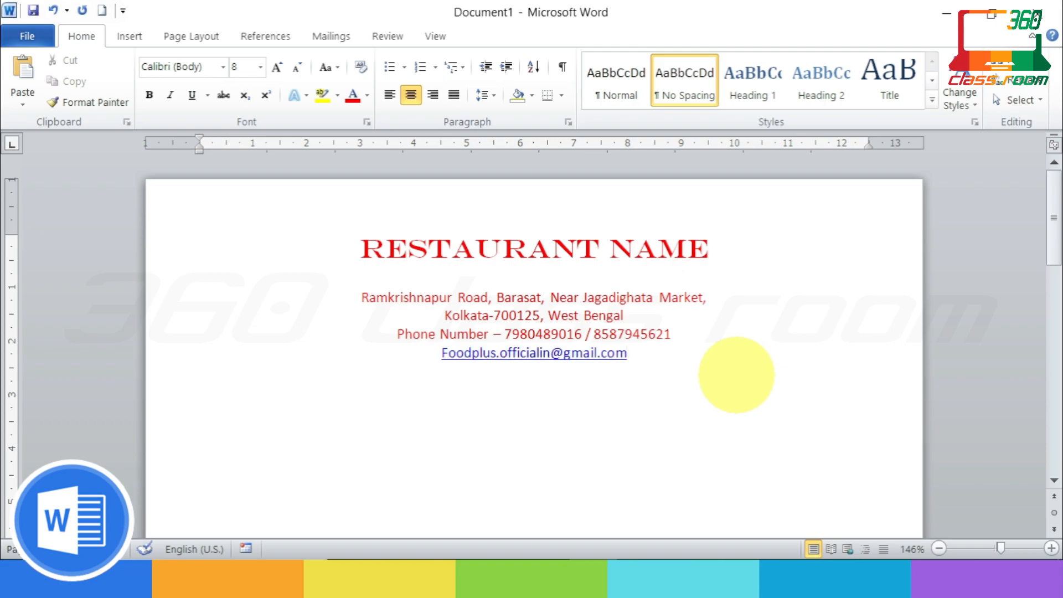
Step: Type the restaurant's e-mail address and undo its automatic hyperlink so it stays plain text
{"action": "key", "text": "ctrl+z"}
{"action": "key", "text": "Return"}
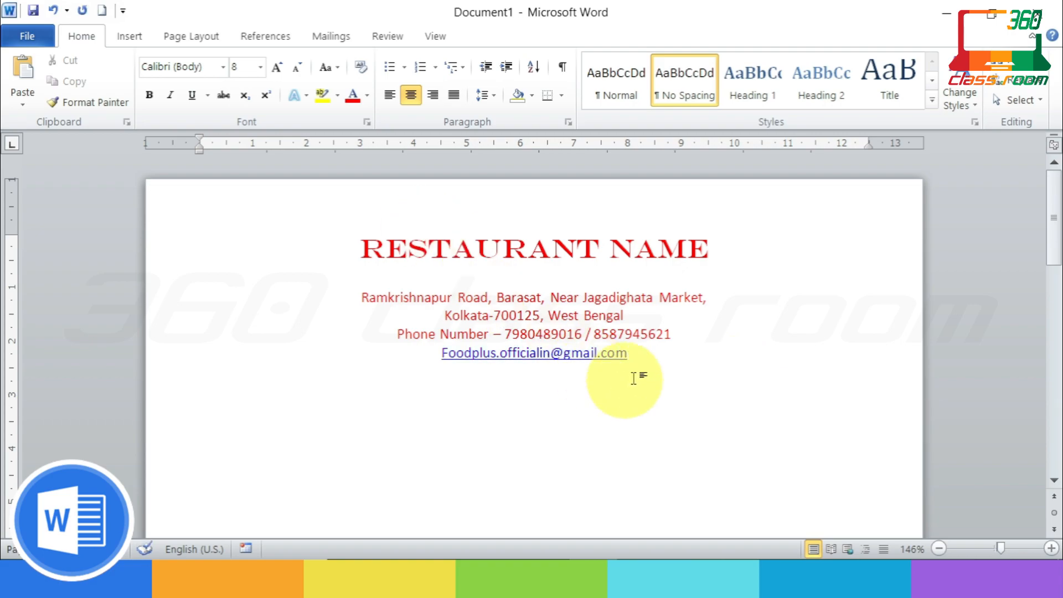
{"action": "left_click", "coordinate": [635, 354]}
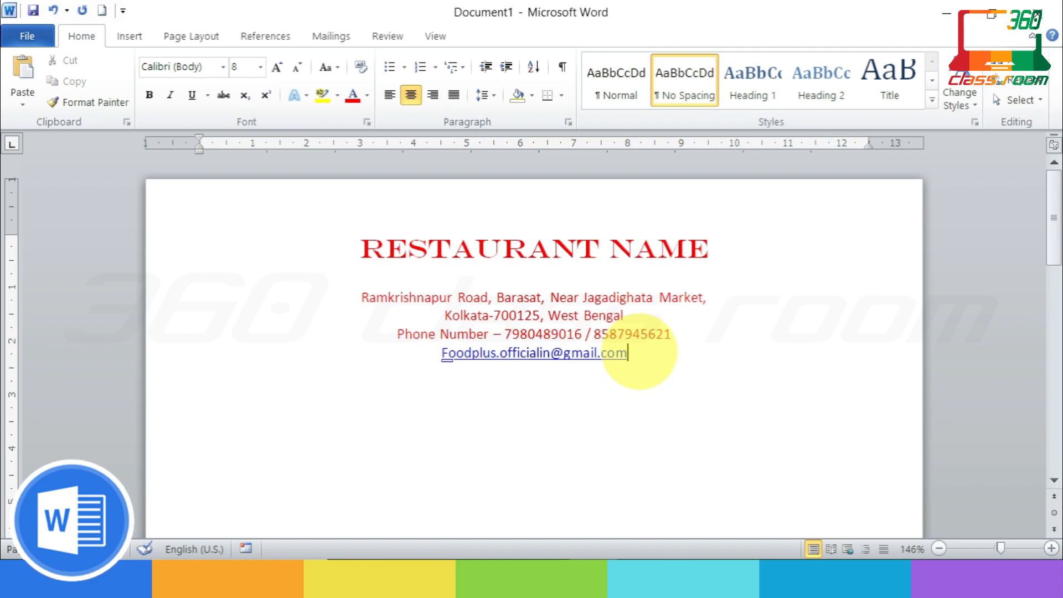
{"action": "key", "text": "ctrl+z"}
{"action": "left_click", "coordinate": [545, 370]}
{"action": "type", "text": "w"}
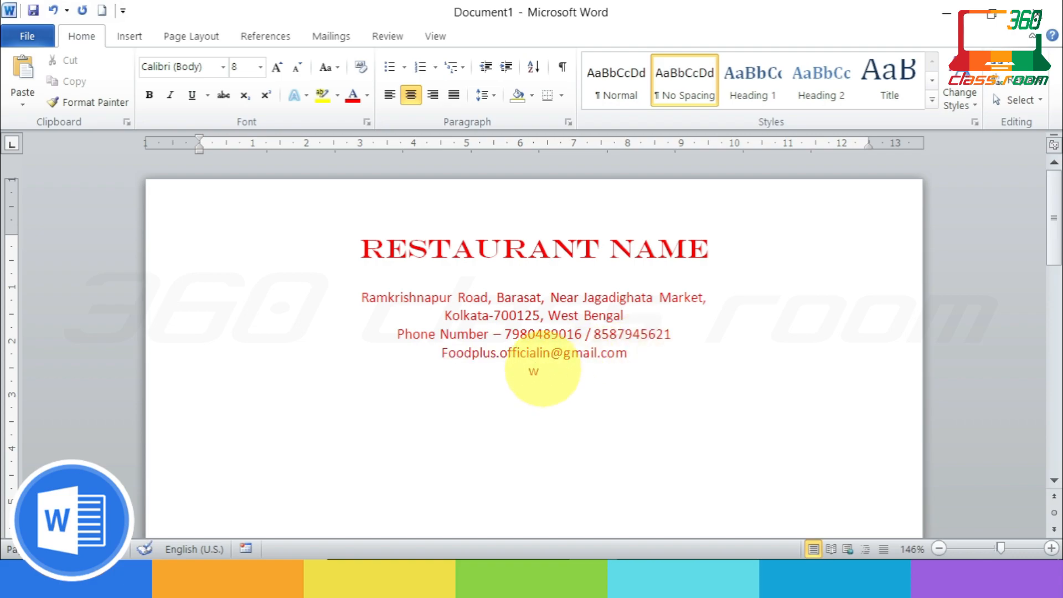
{"action": "type", "text": "ww.foodplus"}
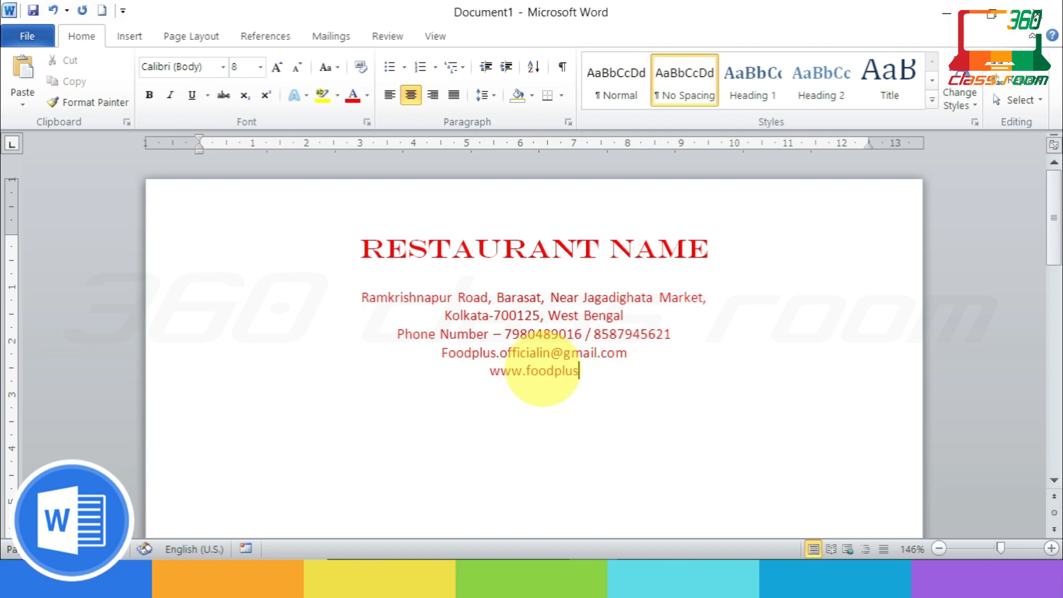
{"action": "type", "text": "."}
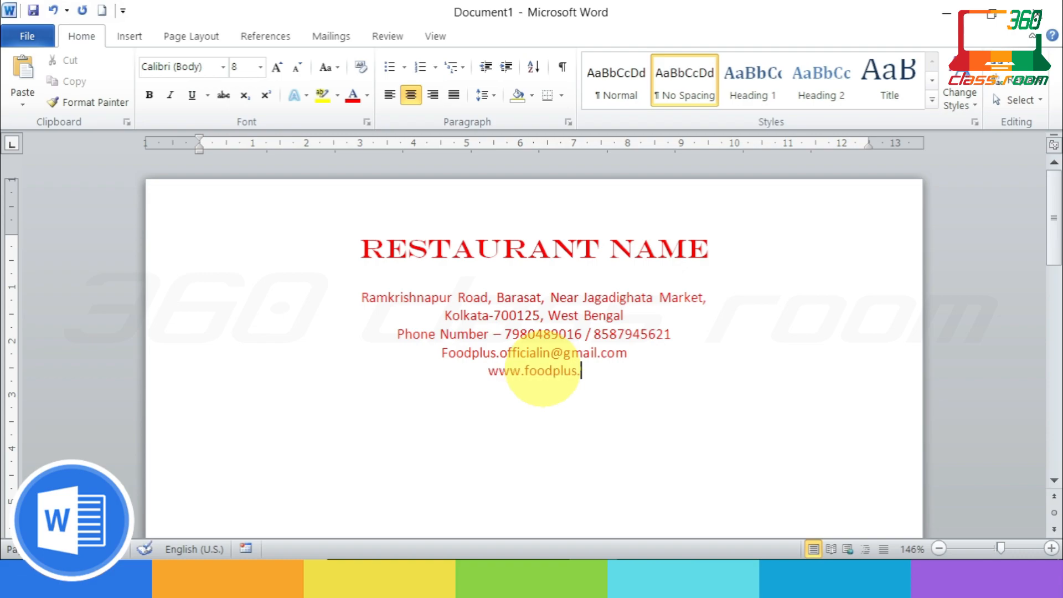
{"action": "key", "text": "BackSpace"}
{"action": "type", "text": "-ind"}
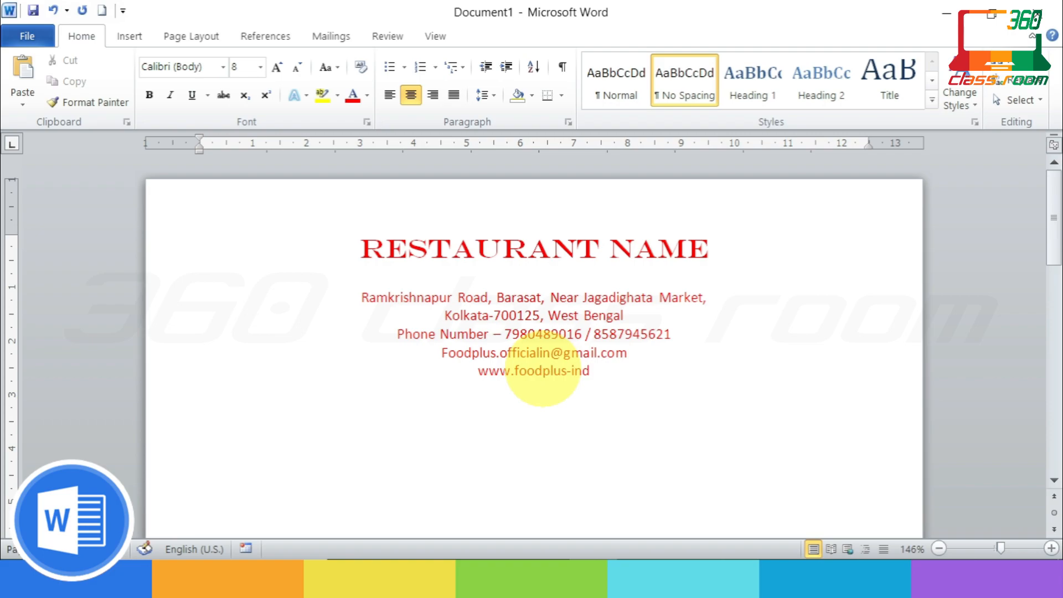
{"action": "type", "text": "ia.com"}
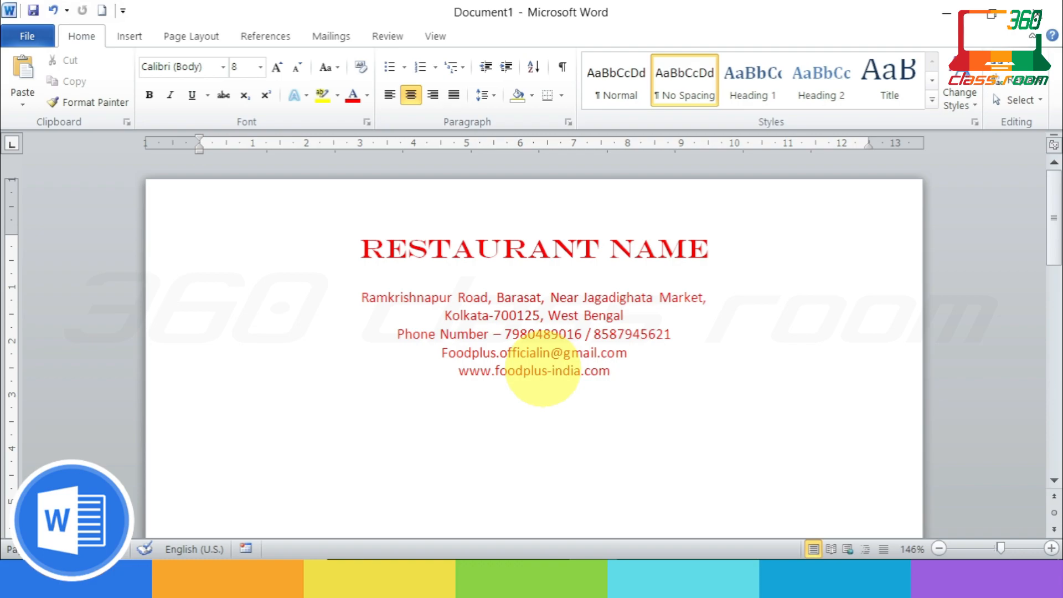
Step: Join the city line onto the address line and ignore the market name's spelling flag
{"action": "left_click", "coordinate": [443, 315]}
{"action": "key", "text": "ctrl+l"}
{"action": "key", "text": "BackSpace"}
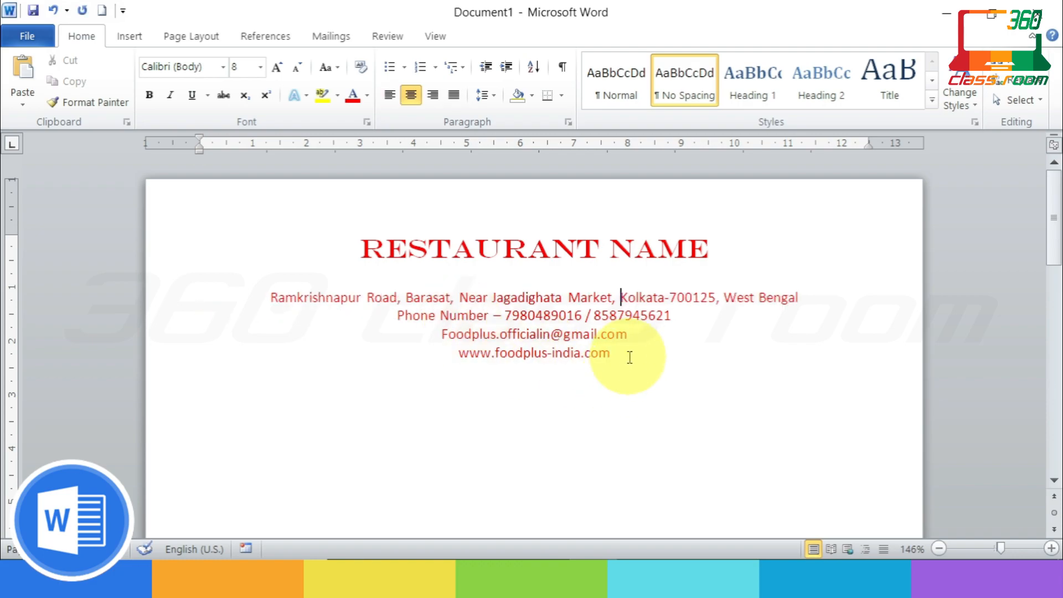
{"action": "right_click", "coordinate": [529, 299]}
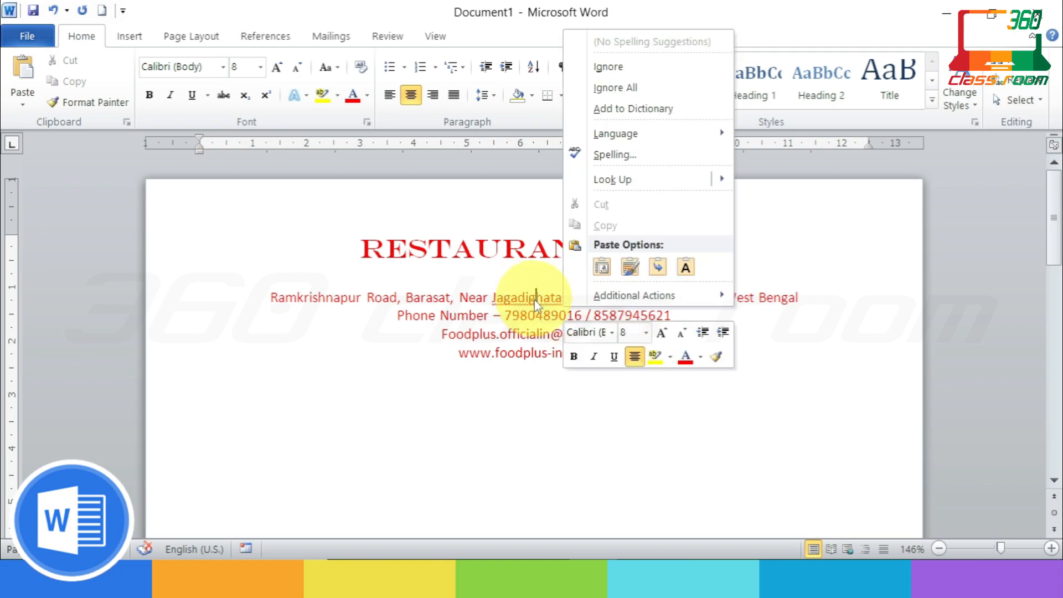
{"action": "left_click", "coordinate": [587, 64]}
Step: Start a new line after the website, keeping the URL as plain text
{"action": "left_click", "coordinate": [641, 362]}
{"action": "key", "text": "Return"}
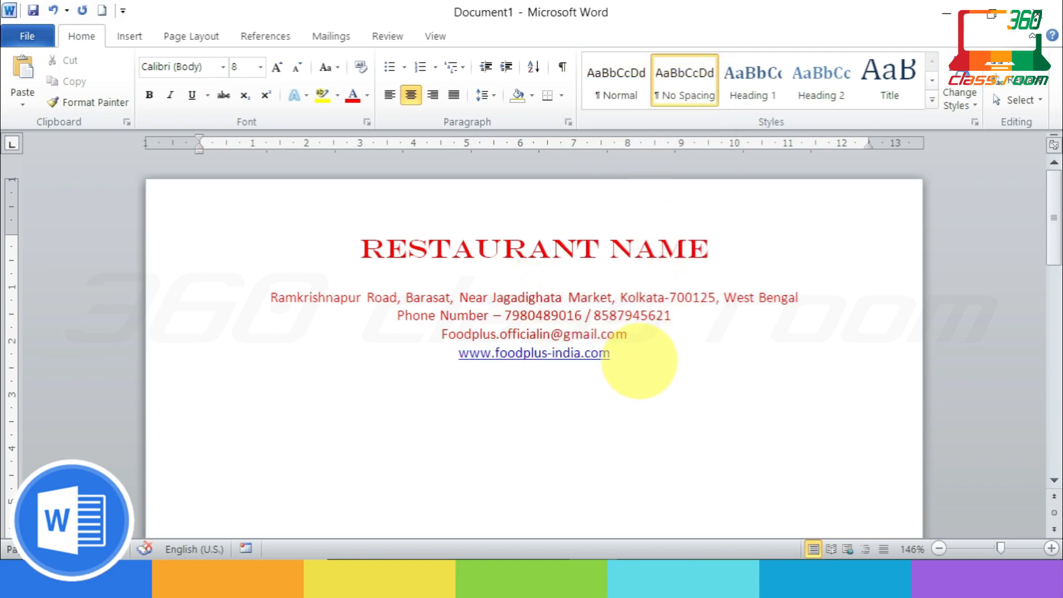
{"action": "key", "text": "ctrl+z"}
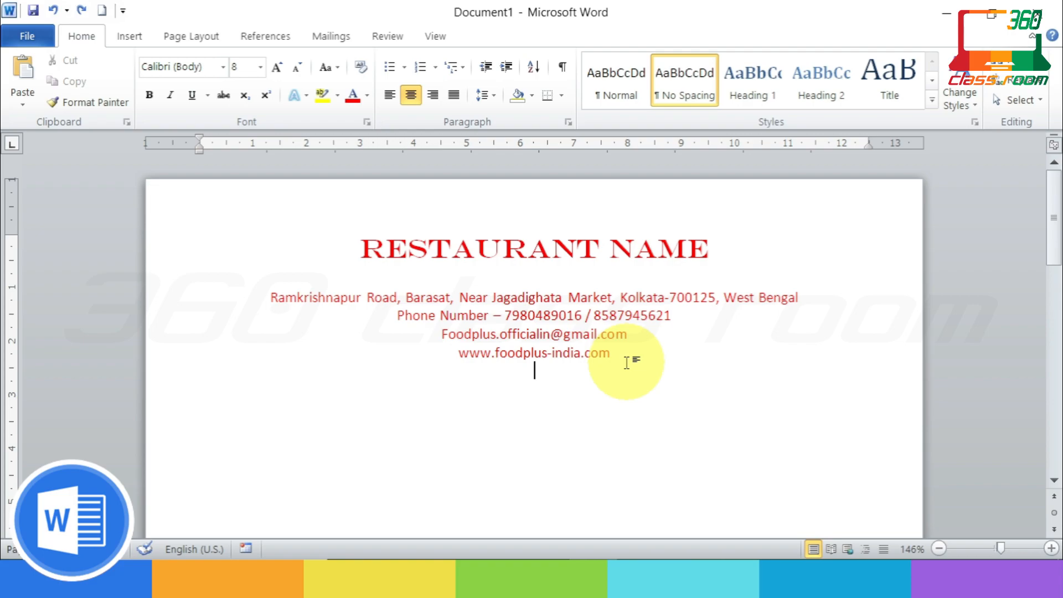
Step: Type 'Invoice No. :' and 'Invoice Date' together on one left-aligned line
{"action": "key", "text": "ctrl+l"}
{"action": "type", "text": "Invoice No. :\t"}
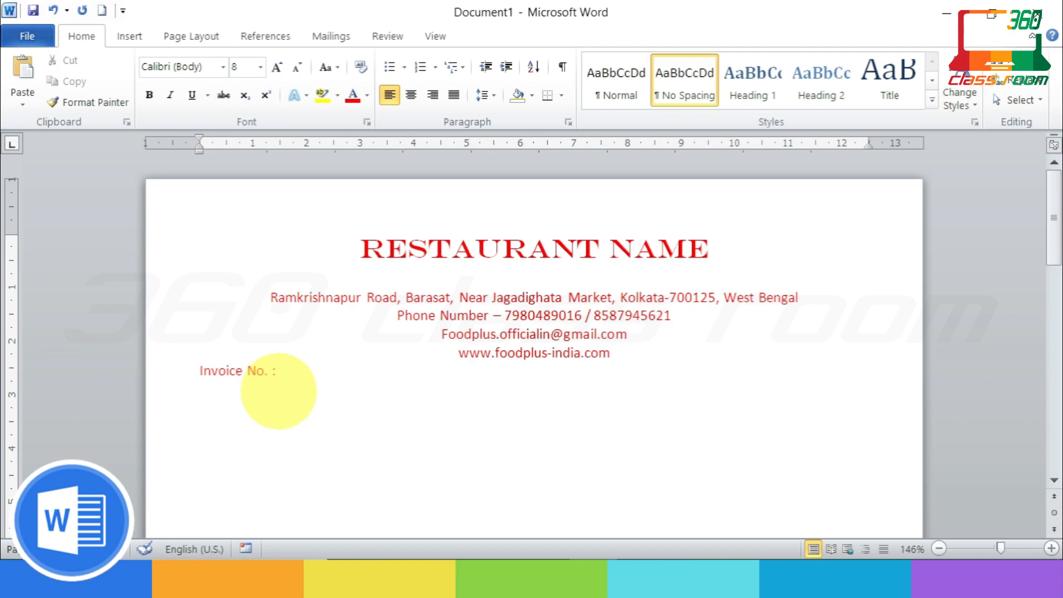
{"action": "type", "text": "INVOICE"}
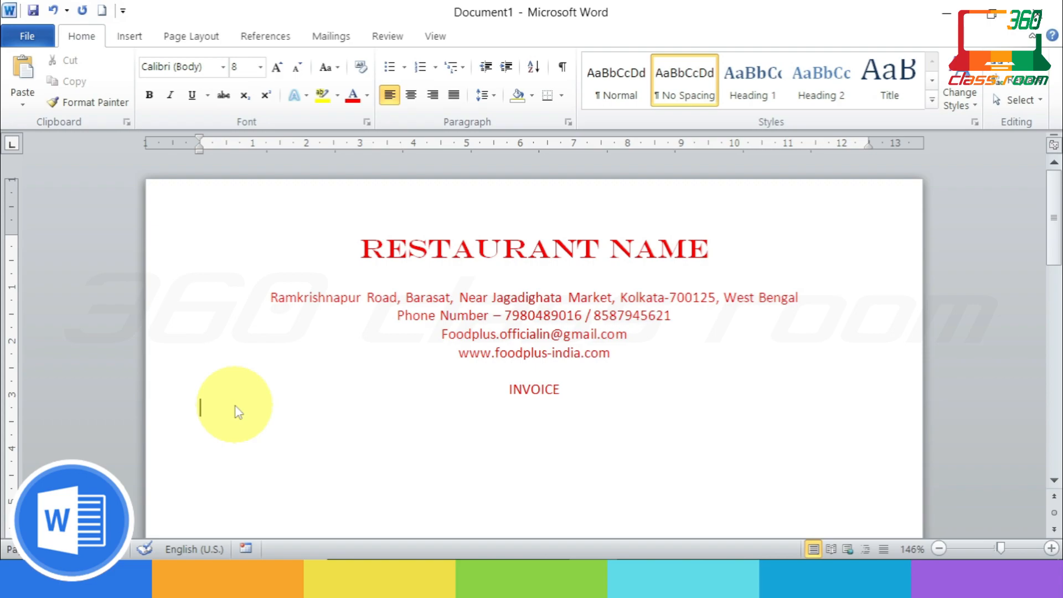
{"action": "type", "text": "invoice No. :"}
{"action": "key", "text": "Tab"}
{"action": "key", "text": "Tab"}
{"action": "key", "text": "Tab"}
{"action": "key", "text": "Tab"}
{"action": "key", "text": "Tab"}
{"action": "key", "text": "Tab"}
{"action": "key", "text": "Tab"}
{"action": "key", "text": "Tab"}
{"action": "key", "text": "Tab"}
{"action": "key", "text": "Return"}
{"action": "left_click", "coordinate": [744, 408]}
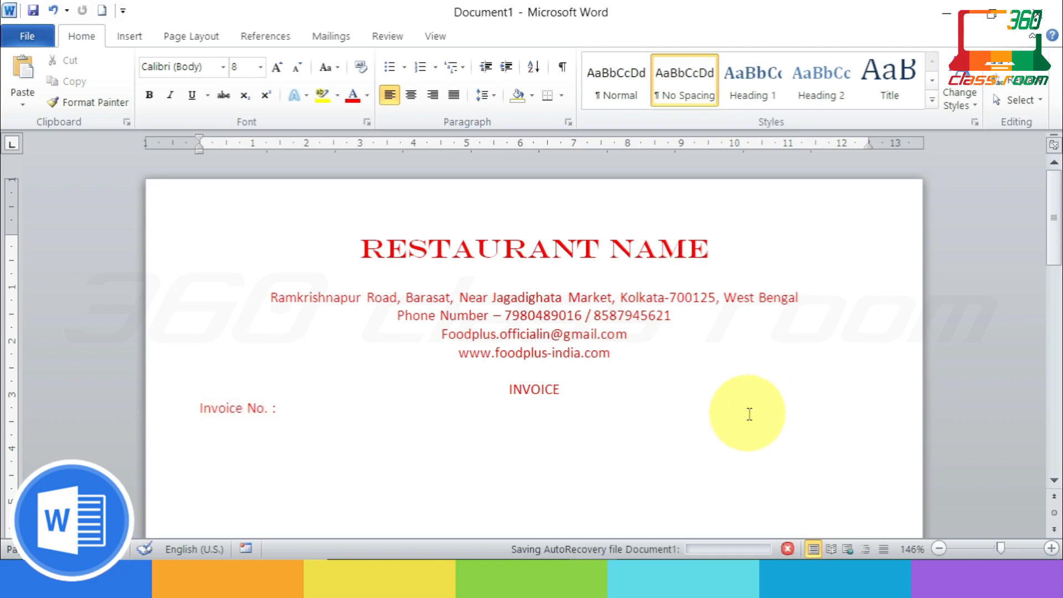
{"action": "type", "text": "Invoice"}
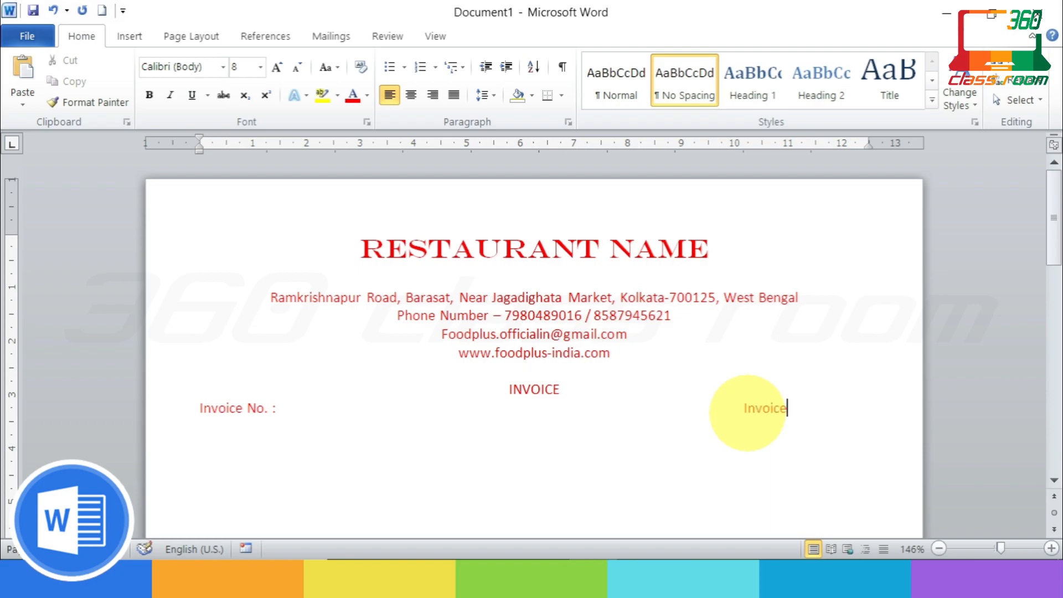
{"action": "type", "text": " Date"}
{"action": "key", "text": "Return"}
{"action": "key", "text": "Up"}
{"action": "key", "text": "BackSpace"}
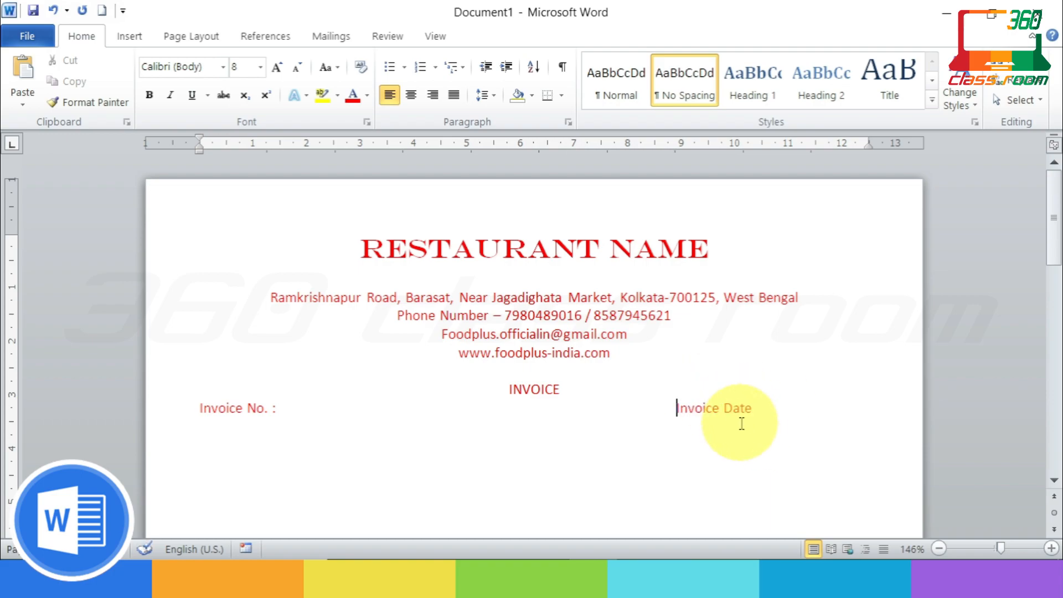
Step: Add dotted fill-in lines after 'Invoice Date :' and after 'Invoice No. :'
{"action": "left_click", "coordinate": [763, 411]}
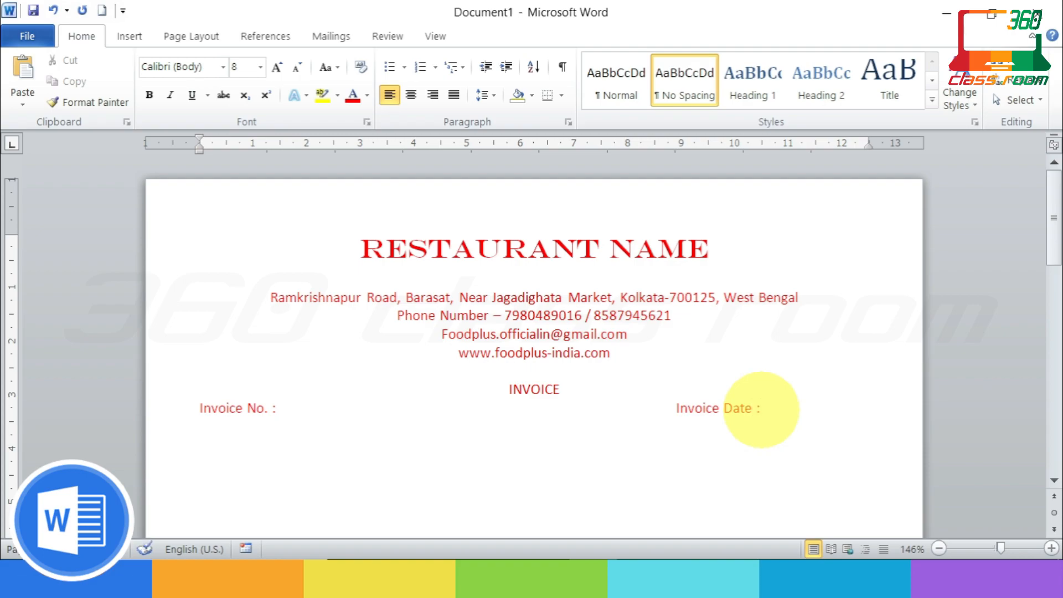
{"action": "type", "text": ":................."}
{"action": "left_click", "coordinate": [292, 408]}
{"action": "type", "text": ".........."}
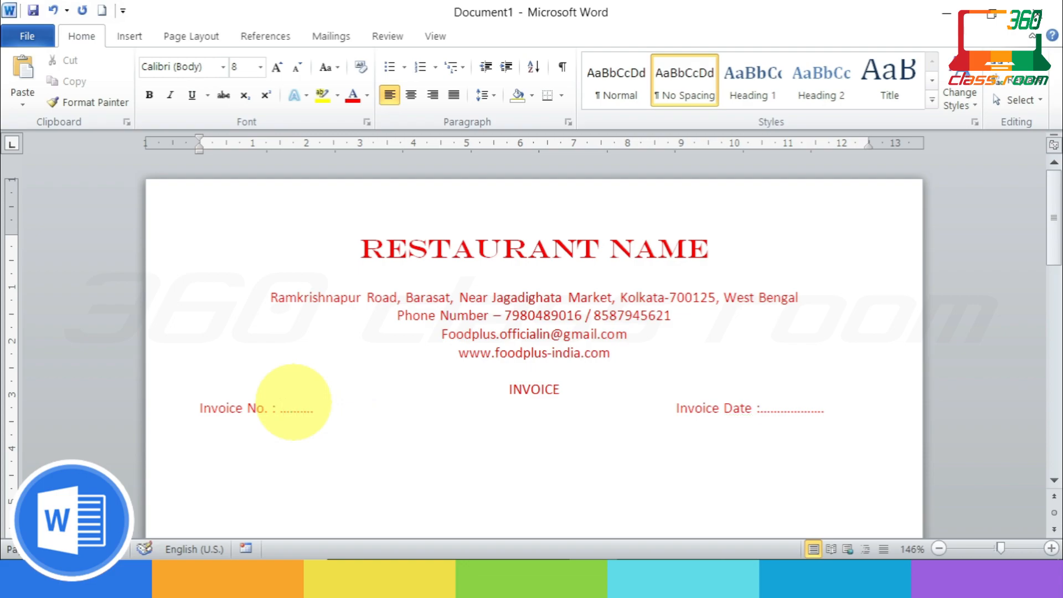
{"action": "type", "text": "............"}
Step: Remove extra spacing before Invoice Date so both dotted fields fit on one line
{"action": "left_click", "coordinate": [544, 409]}
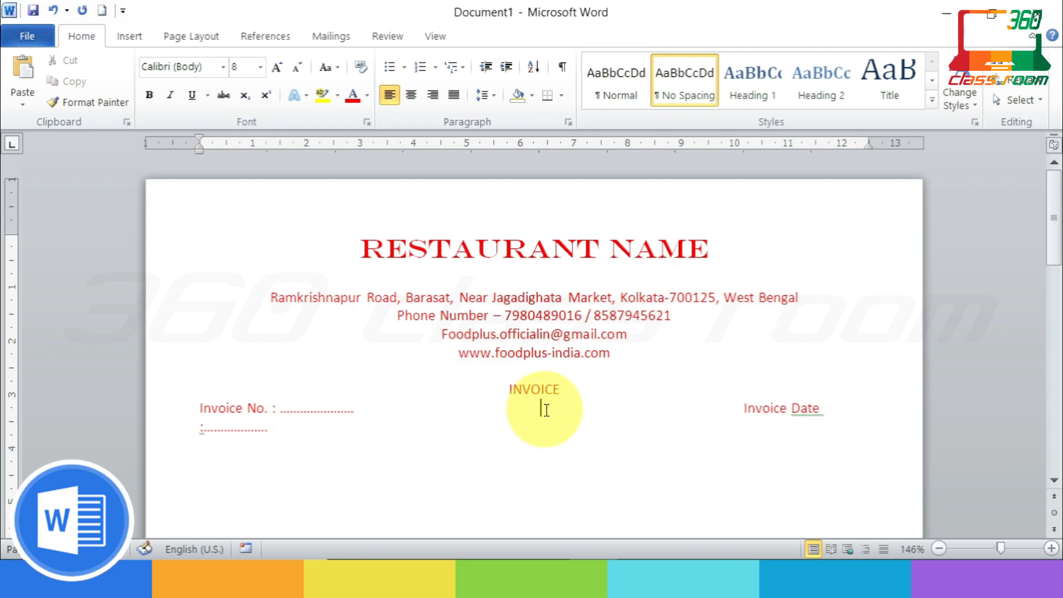
{"action": "key", "text": "BackSpace"}
{"action": "key", "text": "BackSpace"}
{"action": "key", "text": "BackSpace"}
{"action": "left_click", "coordinate": [675, 409]}
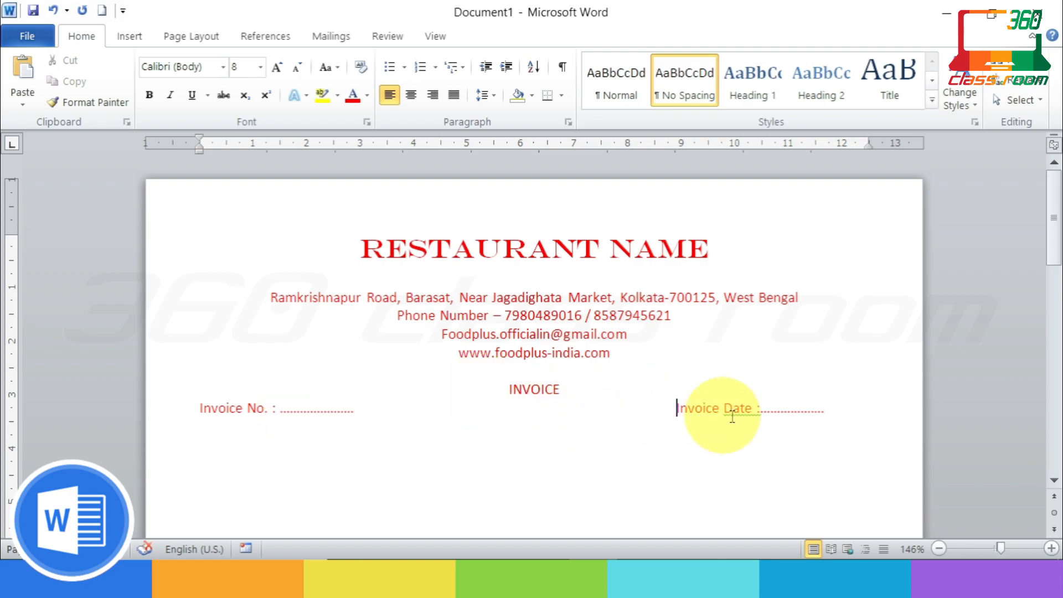
{"action": "right_click", "coordinate": [754, 431]}
{"action": "key", "text": "Escape"}
{"action": "right_click", "coordinate": [753, 432]}
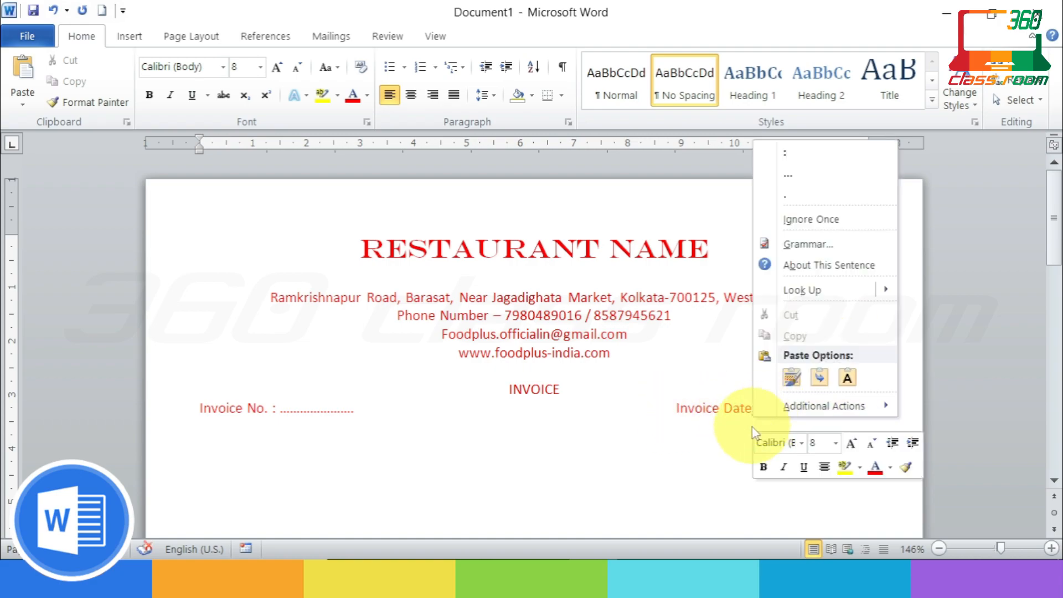
{"action": "key", "text": "Escape"}
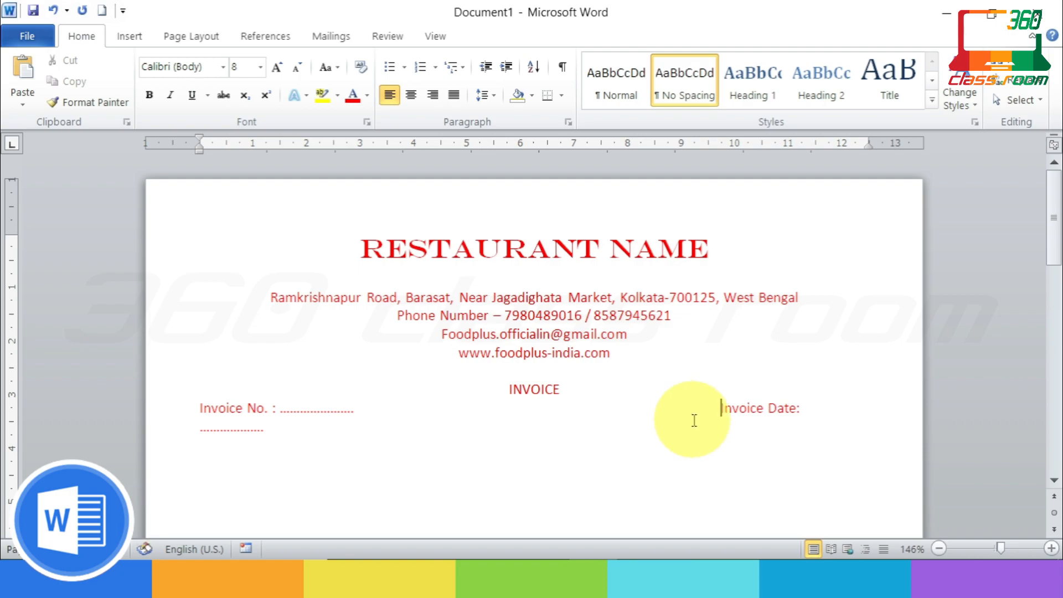
{"action": "key", "text": "BackSpace"}
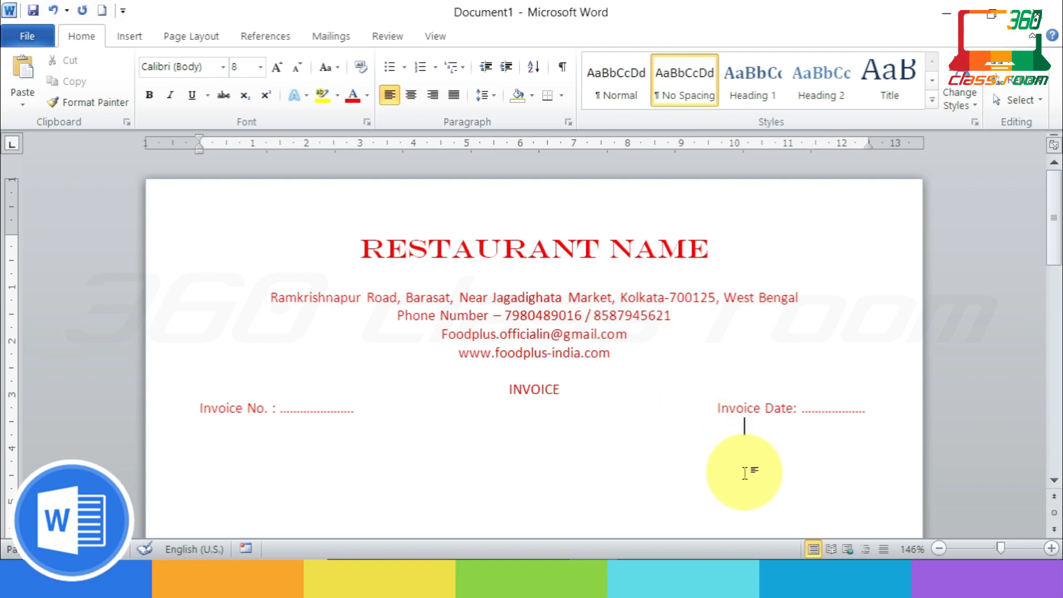
{"action": "scroll", "coordinate": [745, 472], "scroll_direction": "down", "scroll_amount": 10, "text": "ctrl"}
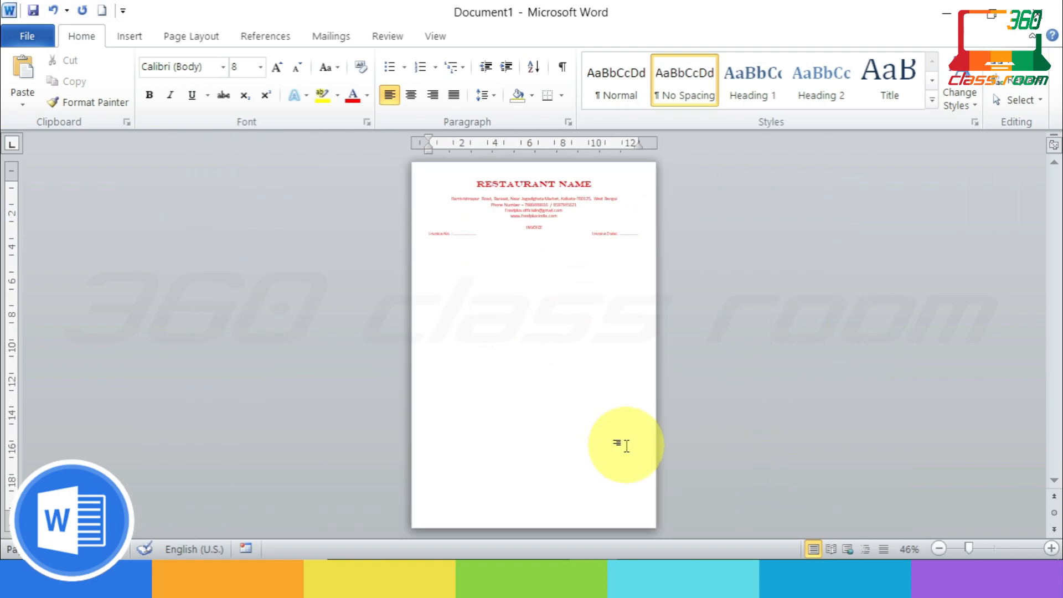
{"action": "scroll", "coordinate": [626, 446], "scroll_direction": "up", "scroll_amount": 7, "text": "ctrl"}
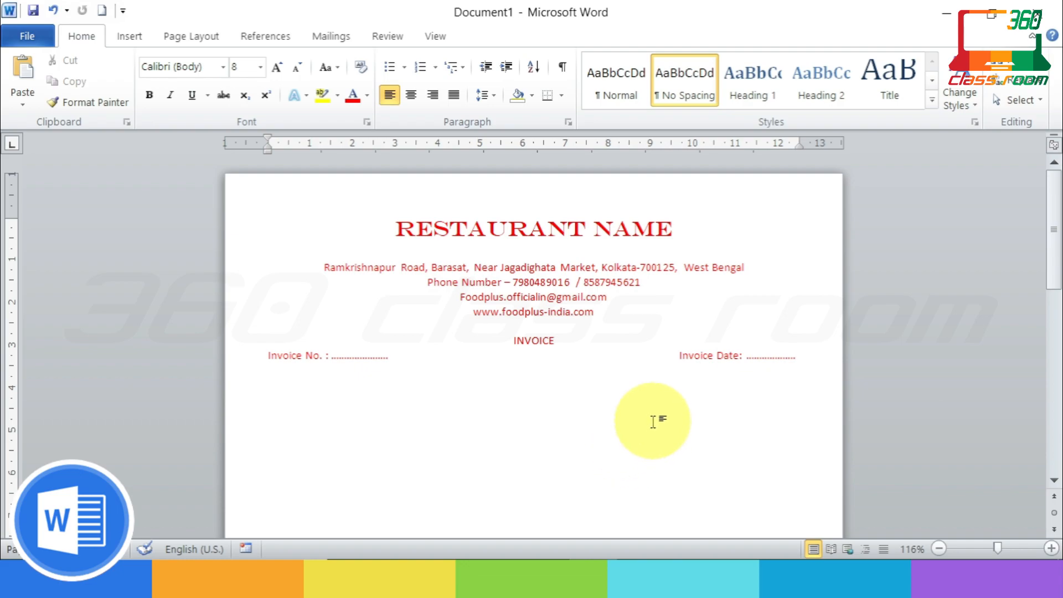
{"action": "left_click", "coordinate": [391, 94]}
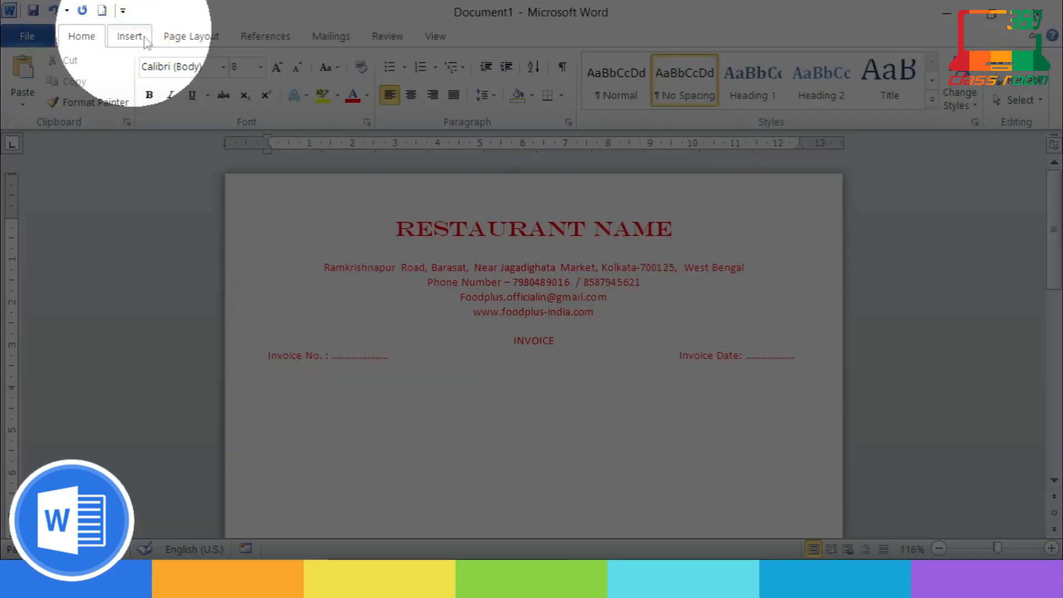
Step: Insert a two-column, four-row table below the invoice number line
{"action": "left_click", "coordinate": [132, 42]}
{"action": "left_click", "coordinate": [148, 106]}
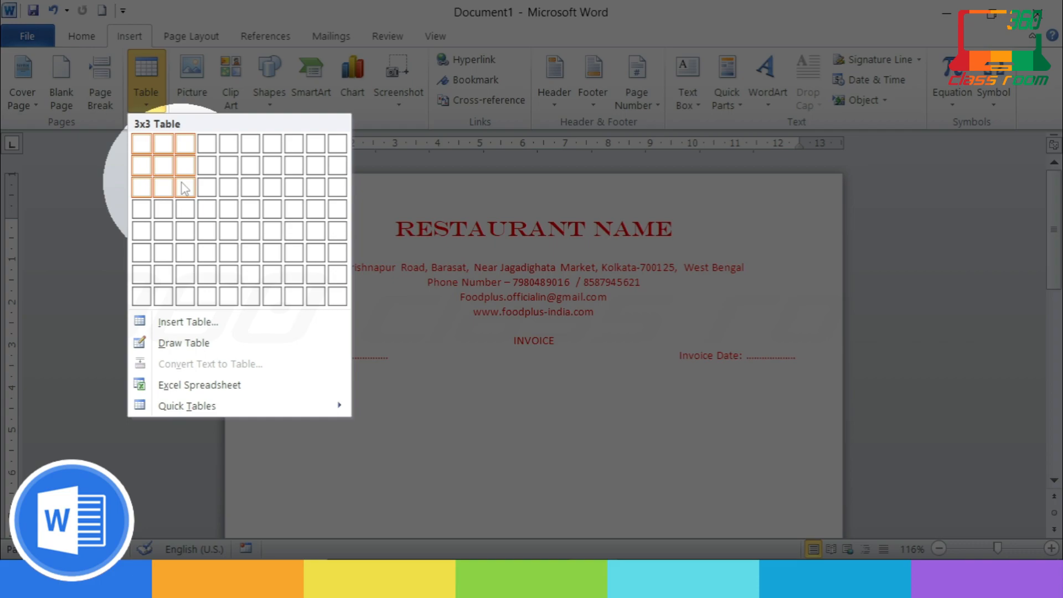
{"action": "left_click", "coordinate": [166, 211]}
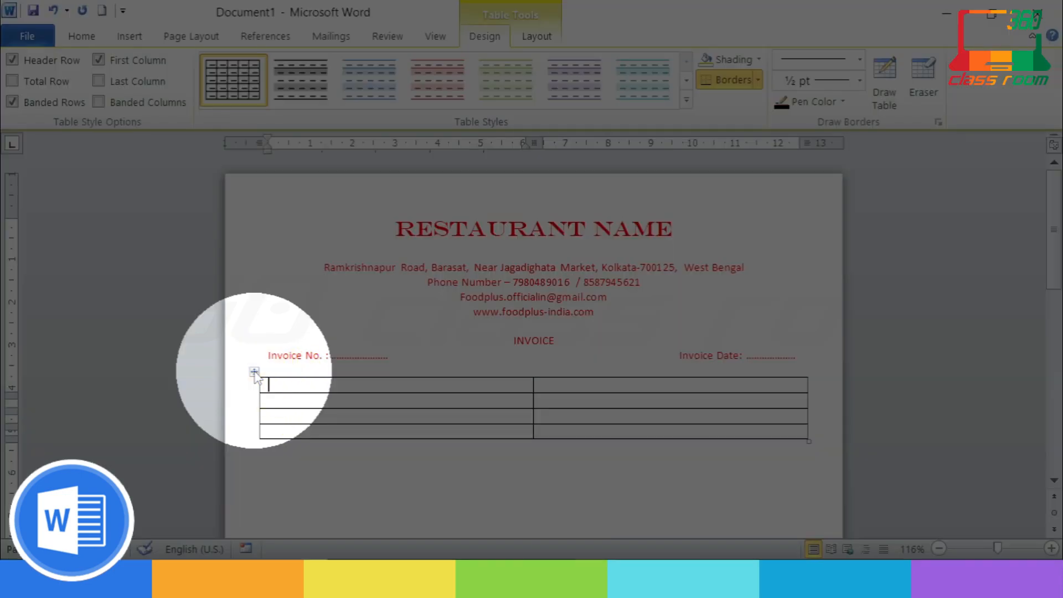
Step: Set all of the table's borders to red in Borders and Shading
{"action": "right_click", "coordinate": [254, 372]}
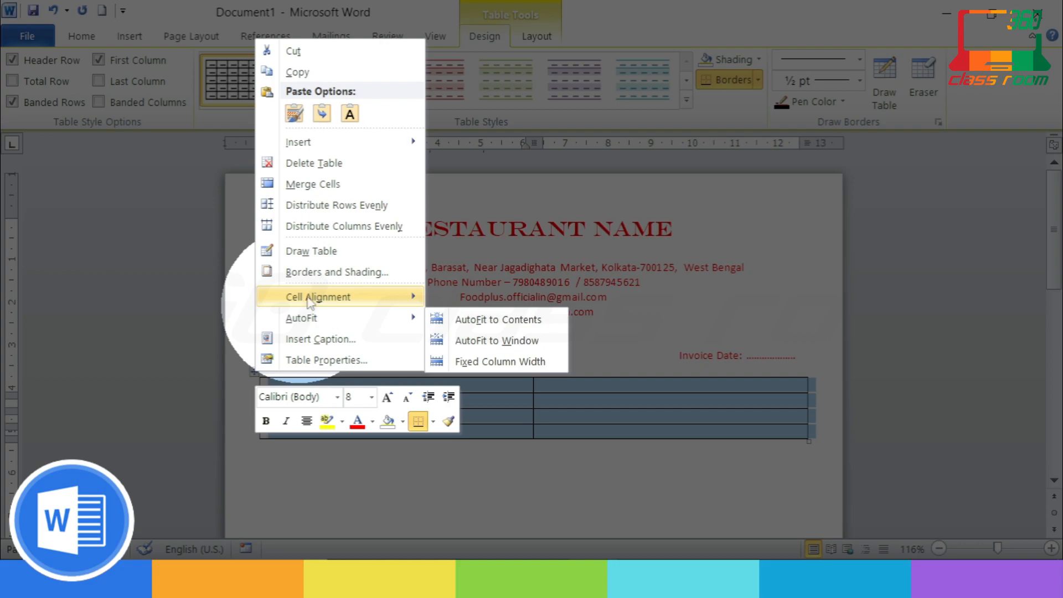
{"action": "left_click", "coordinate": [338, 272]}
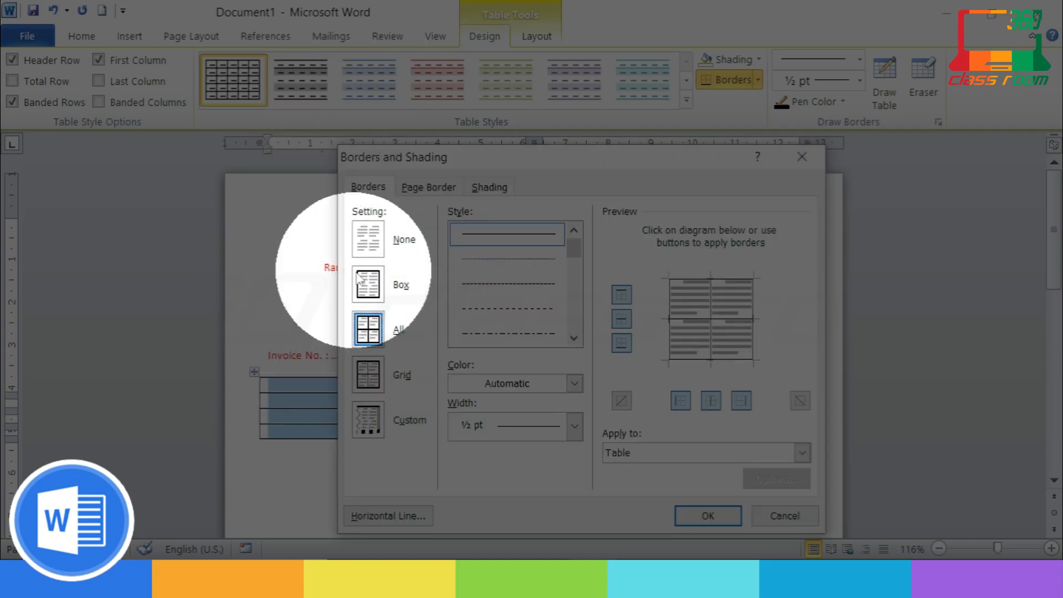
{"action": "left_click", "coordinate": [574, 383]}
{"action": "left_click", "coordinate": [476, 342]}
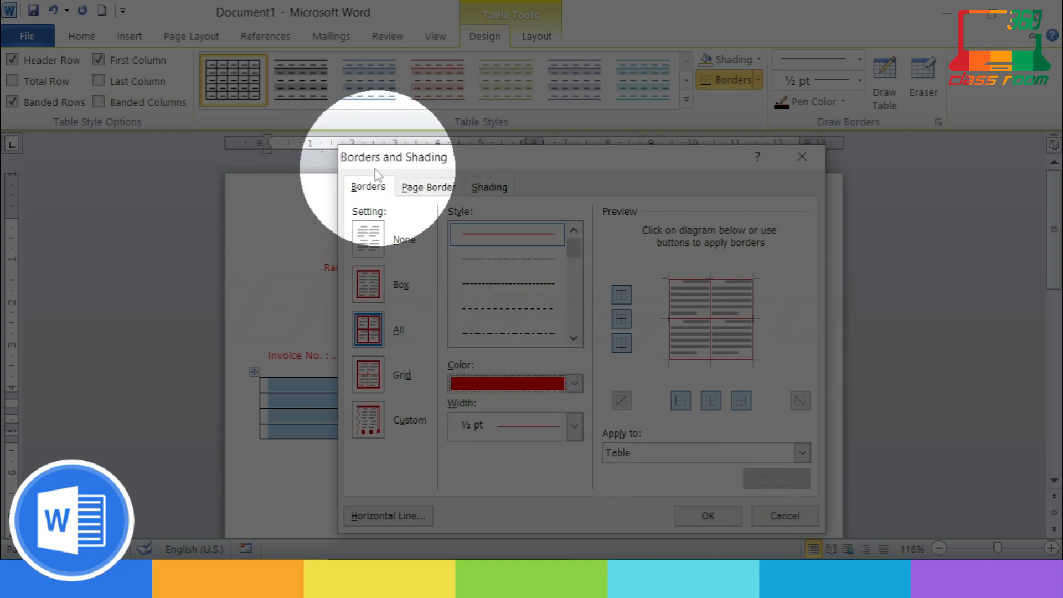
{"action": "left_click", "coordinate": [708, 515]}
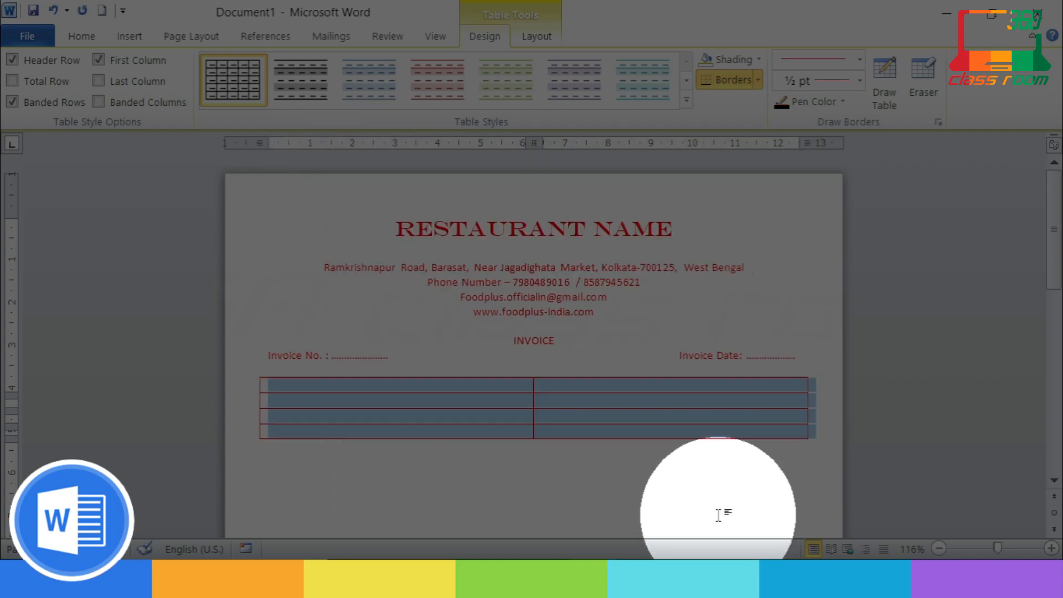
{"action": "left_click", "coordinate": [327, 423]}
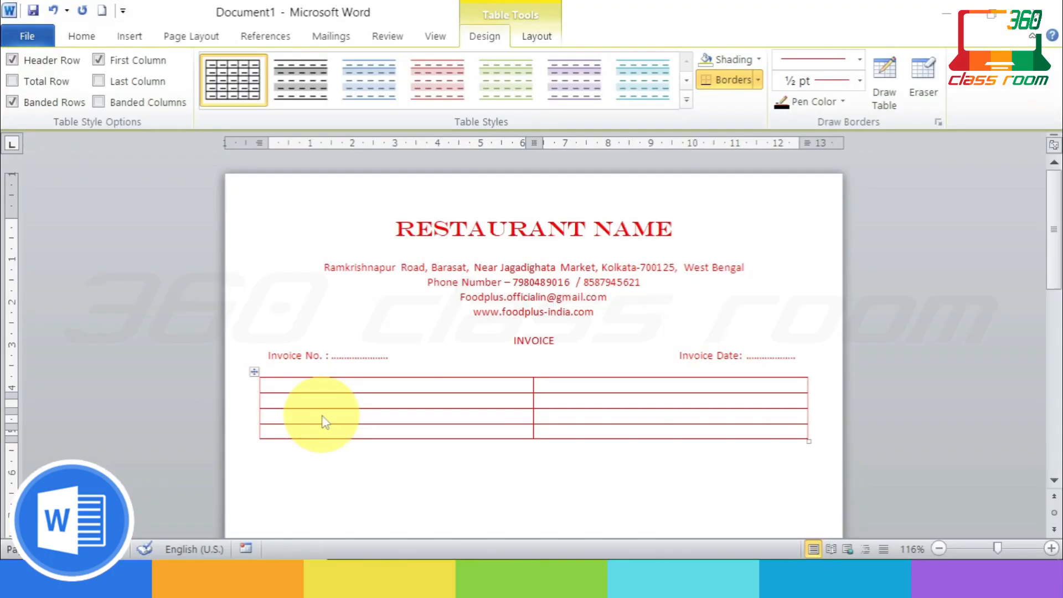
Step: Widen the table's left column and type 'Name :' in the first cell
{"action": "left_click_drag", "start_coordinate": [536, 393], "coordinate": [640, 391]}
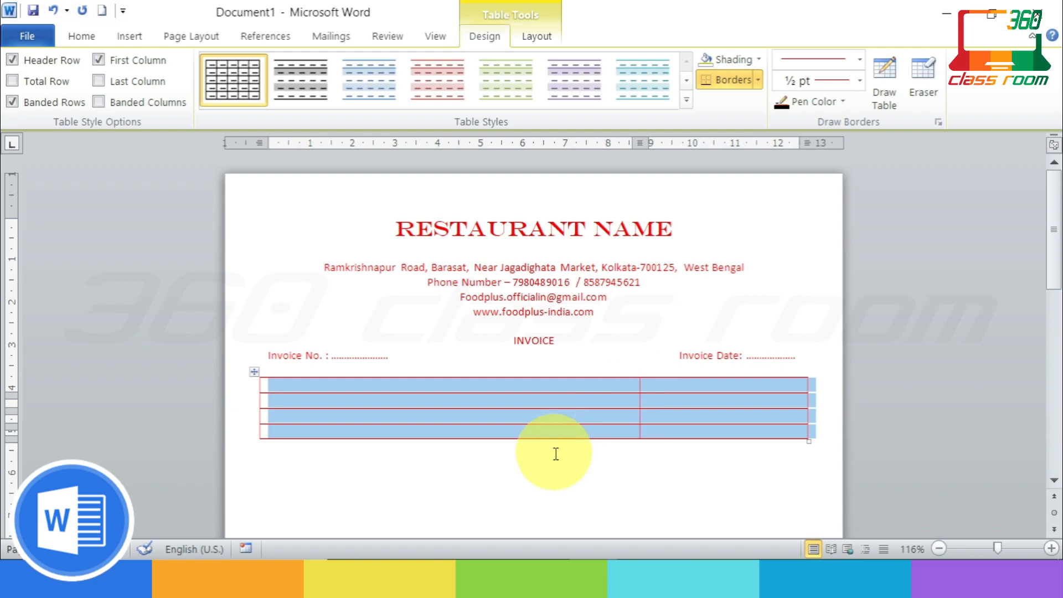
{"action": "left_click", "coordinate": [443, 387]}
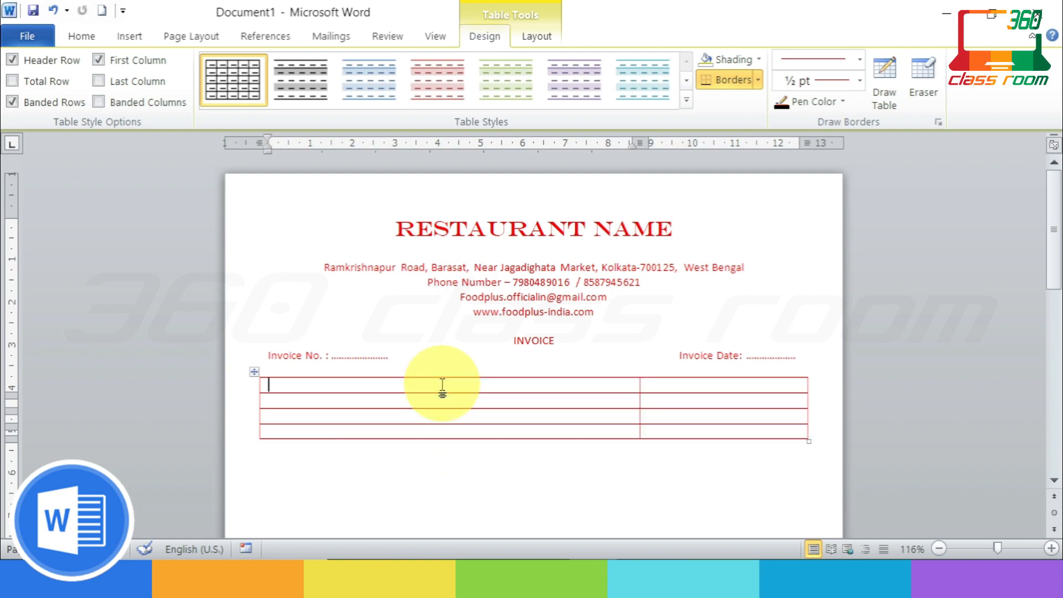
{"action": "type", "text": "Name"}
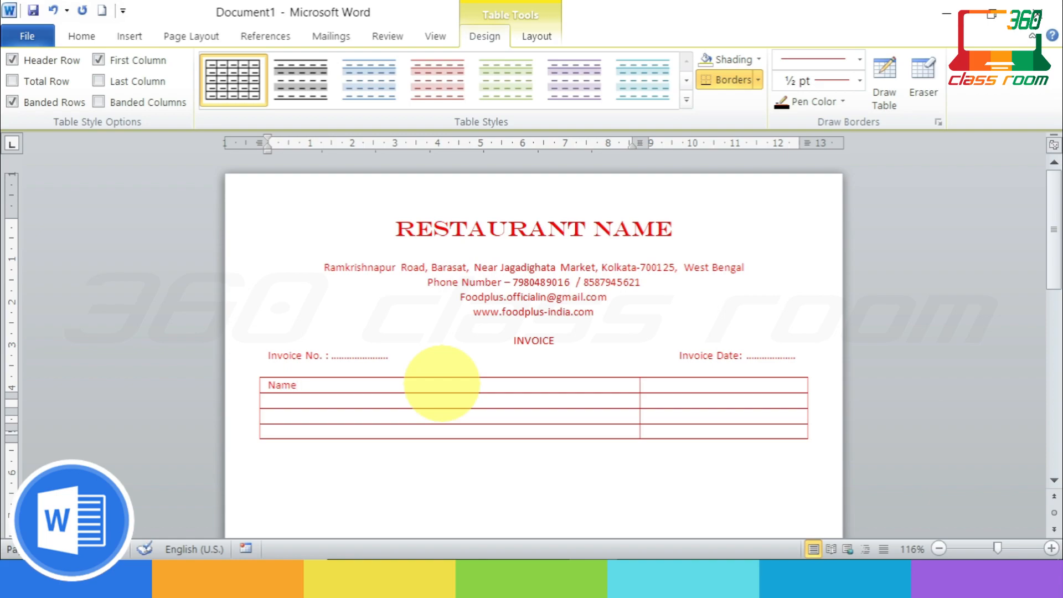
{"action": "key", "text": "Tab"}
{"action": "left_click", "coordinate": [474, 373]}
{"action": "left_click", "coordinate": [477, 380]}
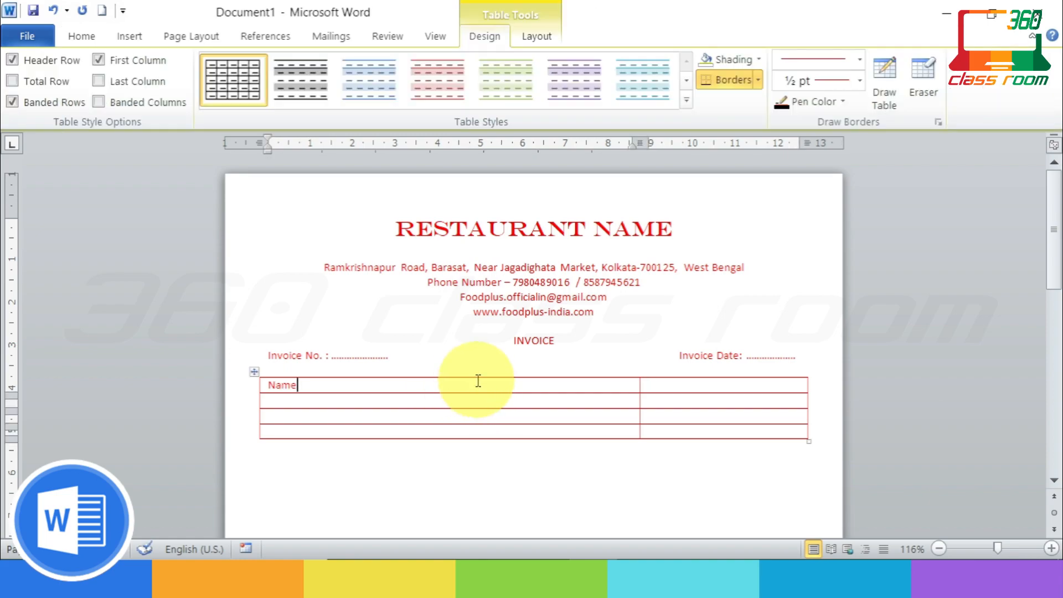
{"action": "type", "text": ":"}
Step: Label the second and fourth rows 'Address :' and 'Phone Number :', and type INVOICE top-right
{"action": "left_click", "coordinate": [443, 401]}
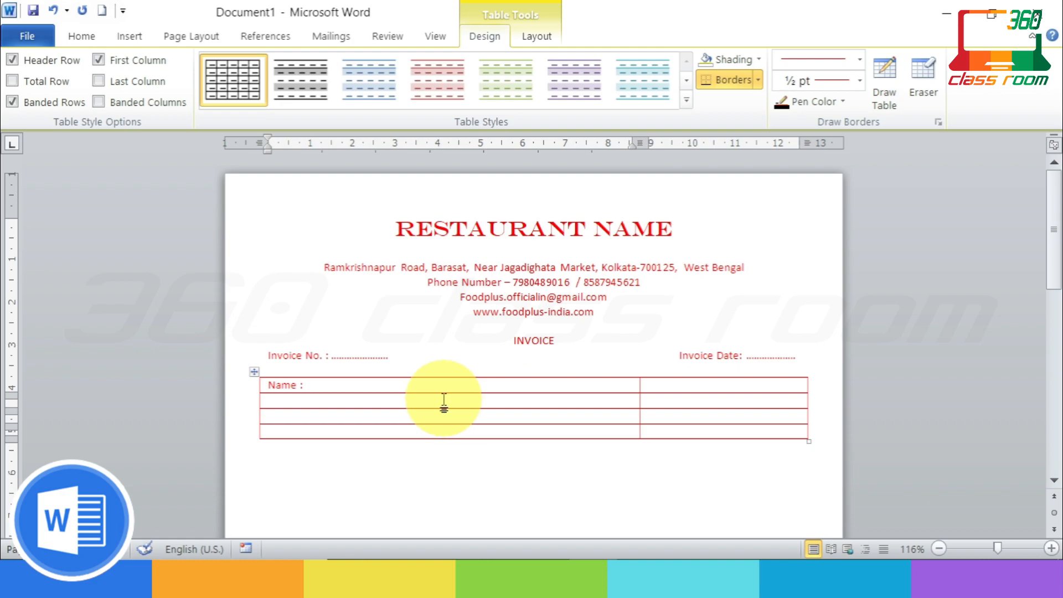
{"action": "type", "text": "Address"}
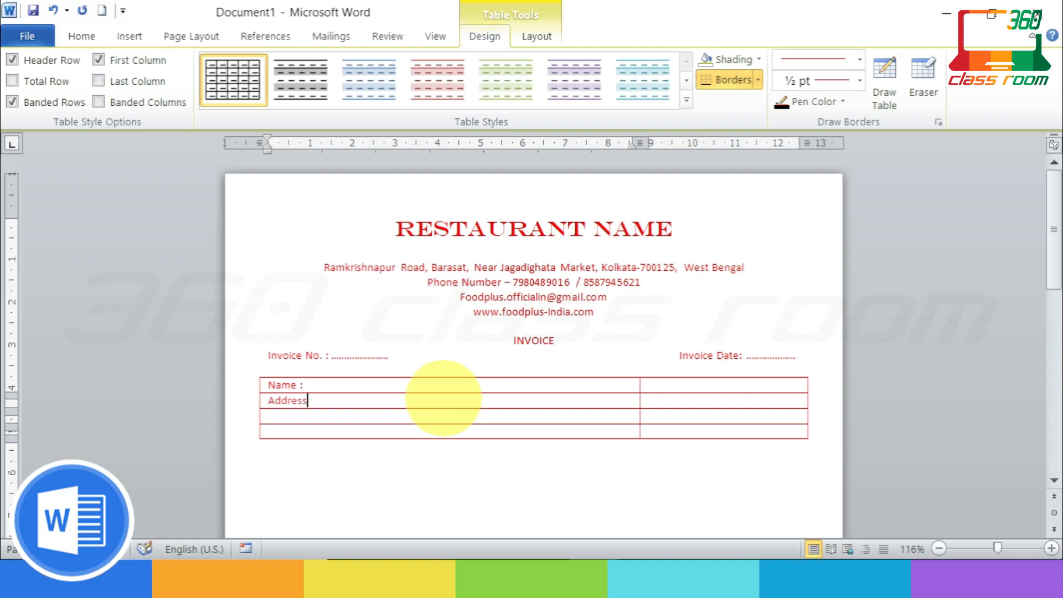
{"action": "type", "text": " :"}
{"action": "left_click", "coordinate": [363, 432]}
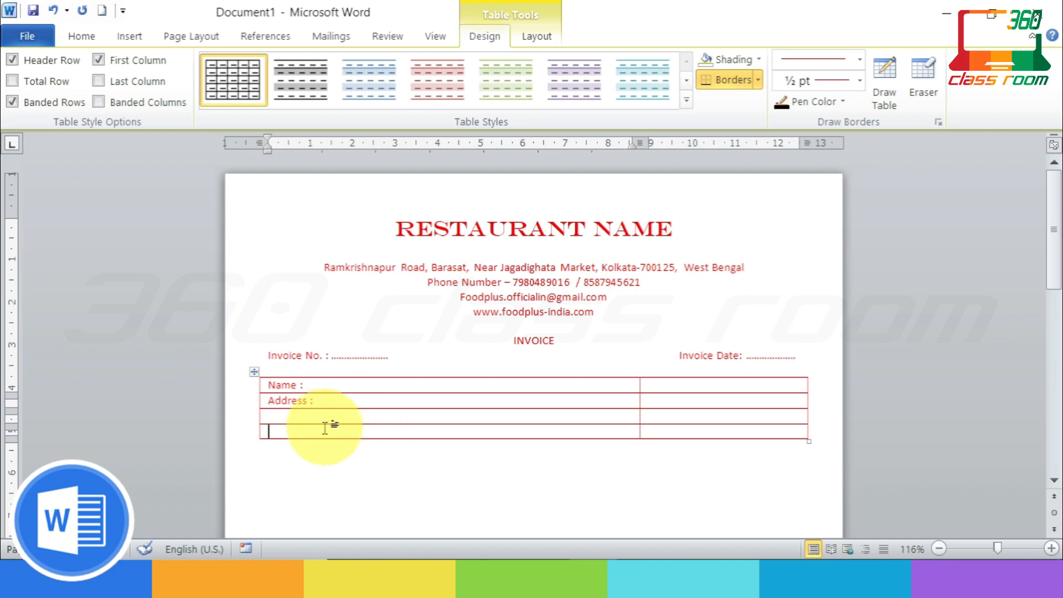
{"action": "type", "text": "Phone Number :"}
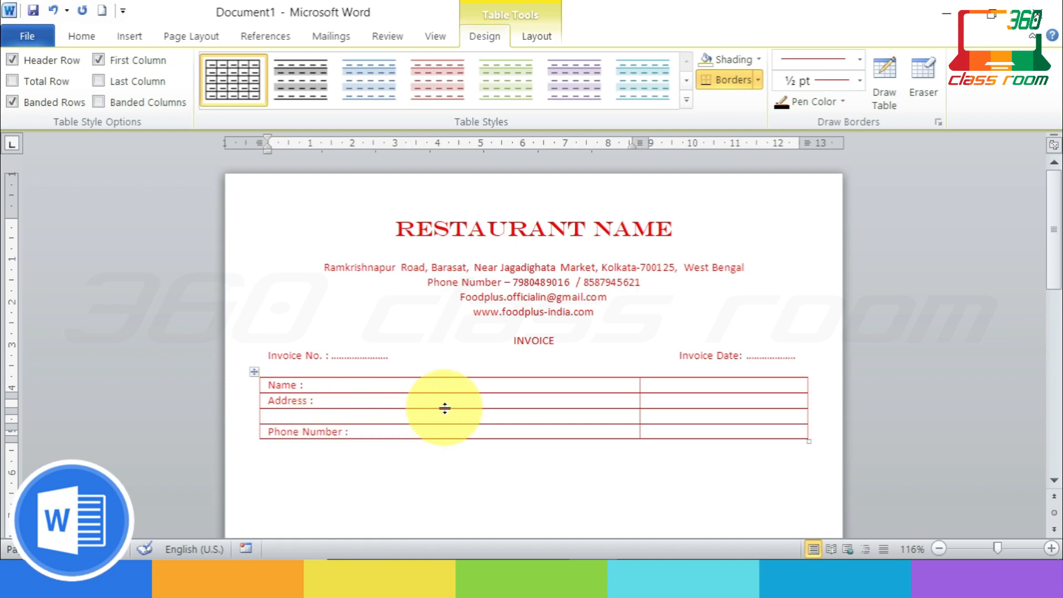
{"action": "left_click", "coordinate": [714, 386]}
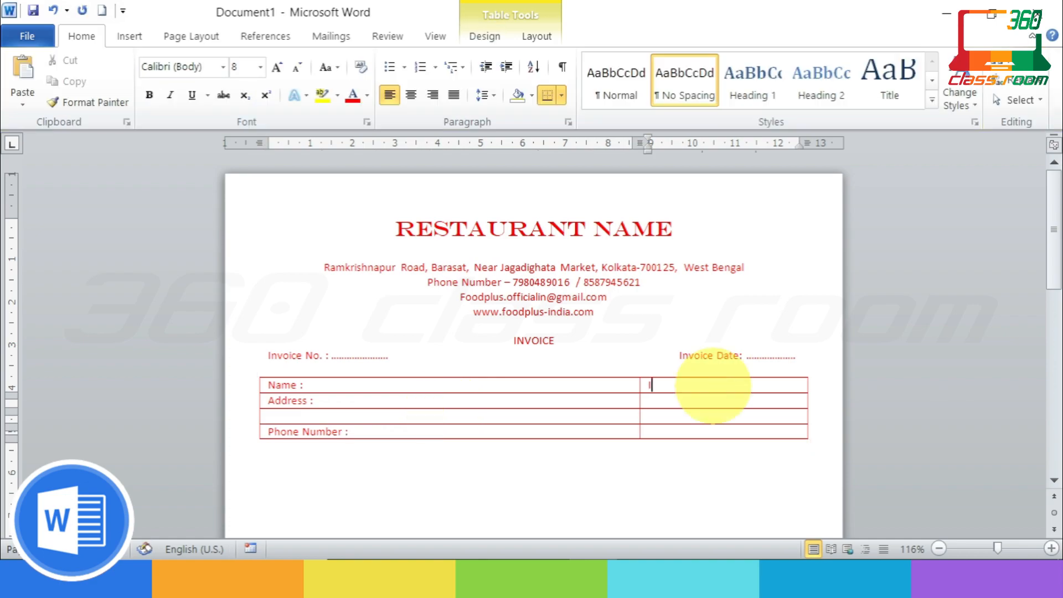
{"action": "type", "text": "INVOICE"}
Step: Centre INVOICE in its cell and label the cell below 'GSTIN No. :'
{"action": "left_click_drag", "start_coordinate": [720, 383], "coordinate": [652, 387]}
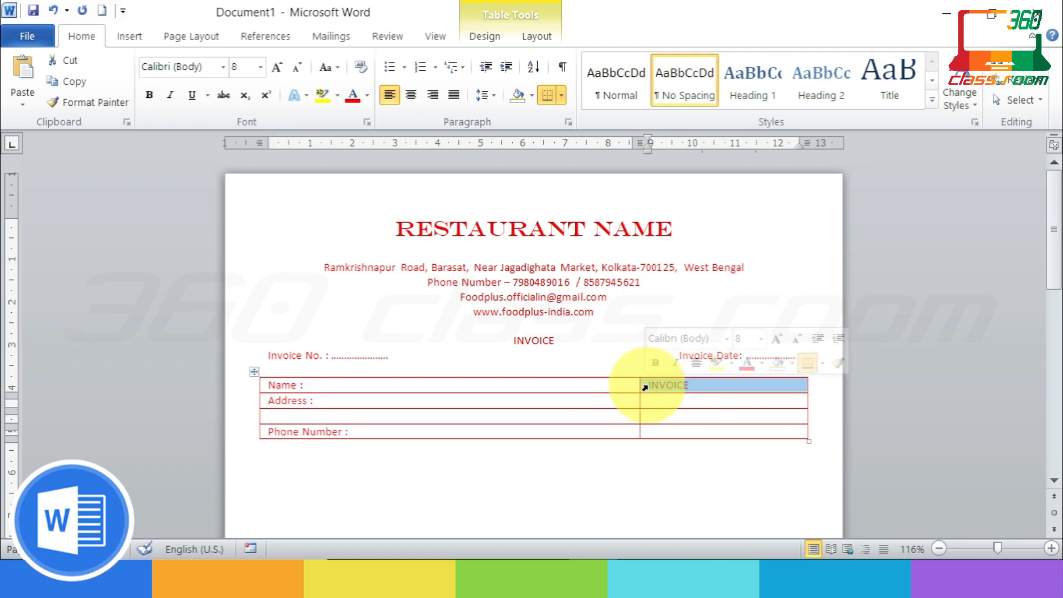
{"action": "left_click", "coordinate": [411, 95]}
{"action": "left_click", "coordinate": [733, 404]}
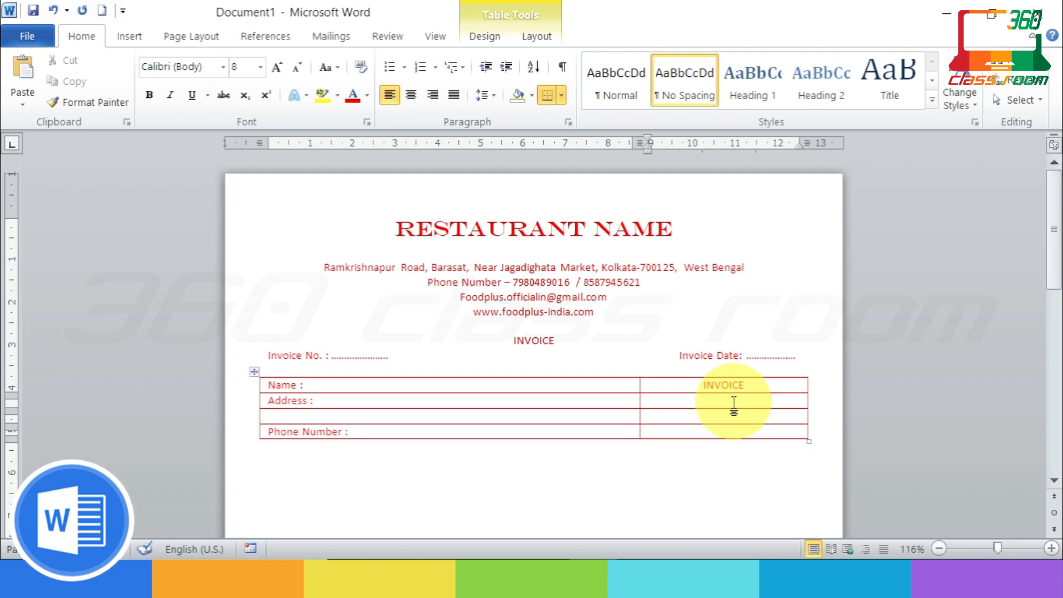
{"action": "type", "text": "GSTIN :"}
{"action": "left_click", "coordinate": [703, 417]}
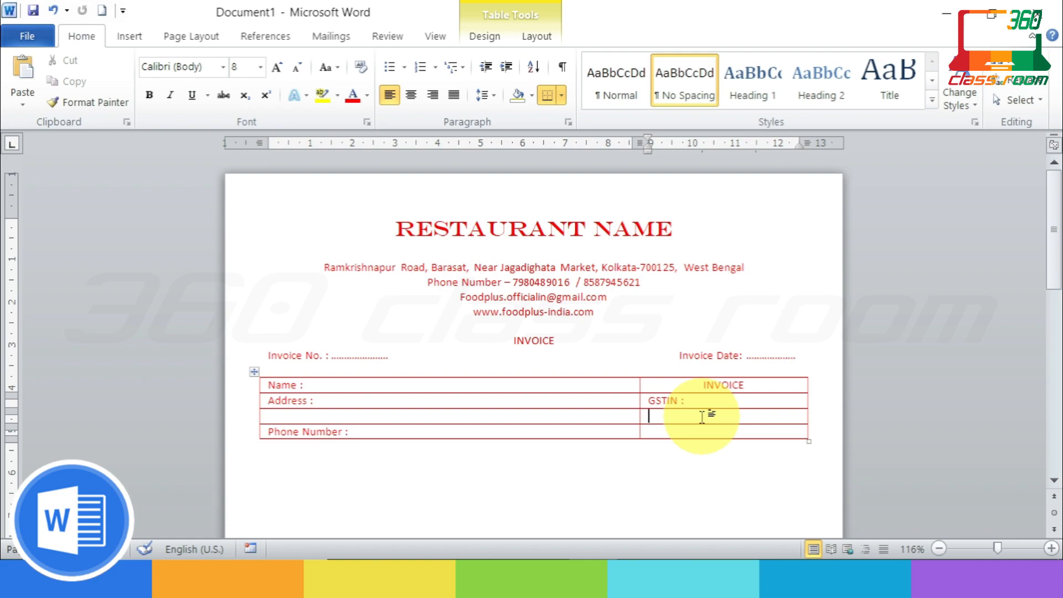
{"action": "left_click", "coordinate": [680, 401]}
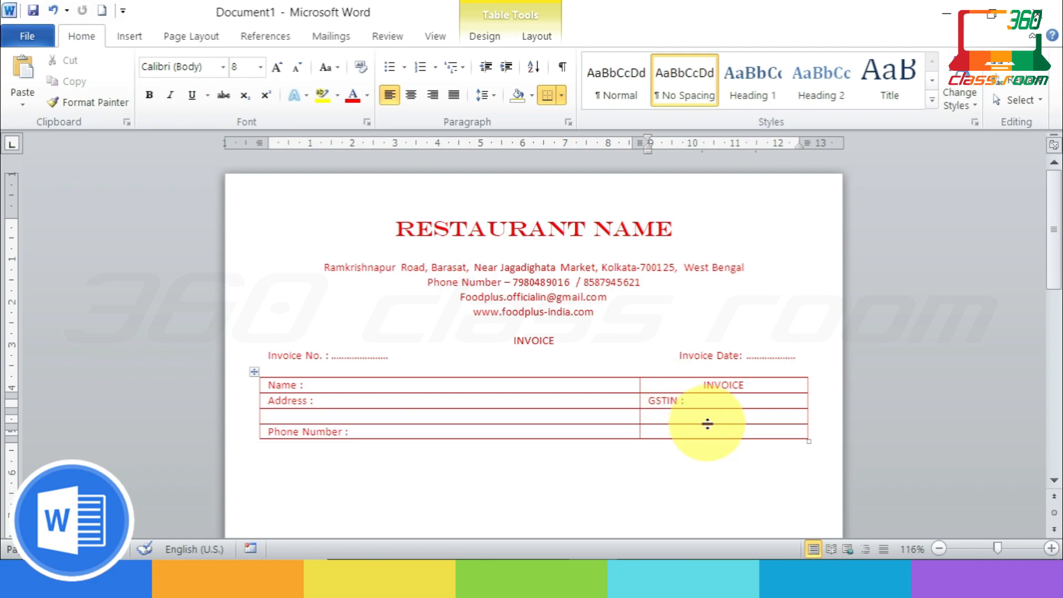
{"action": "type", "text": "No."}
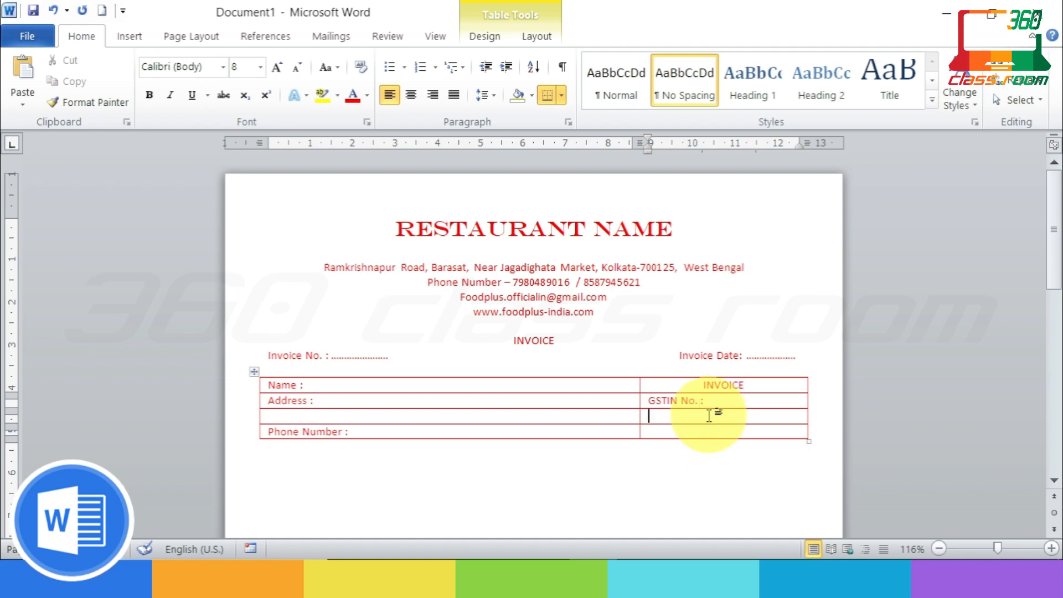
Step: Type 'INVOICE No. :' in the third row's right cell
{"action": "left_click", "coordinate": [709, 415]}
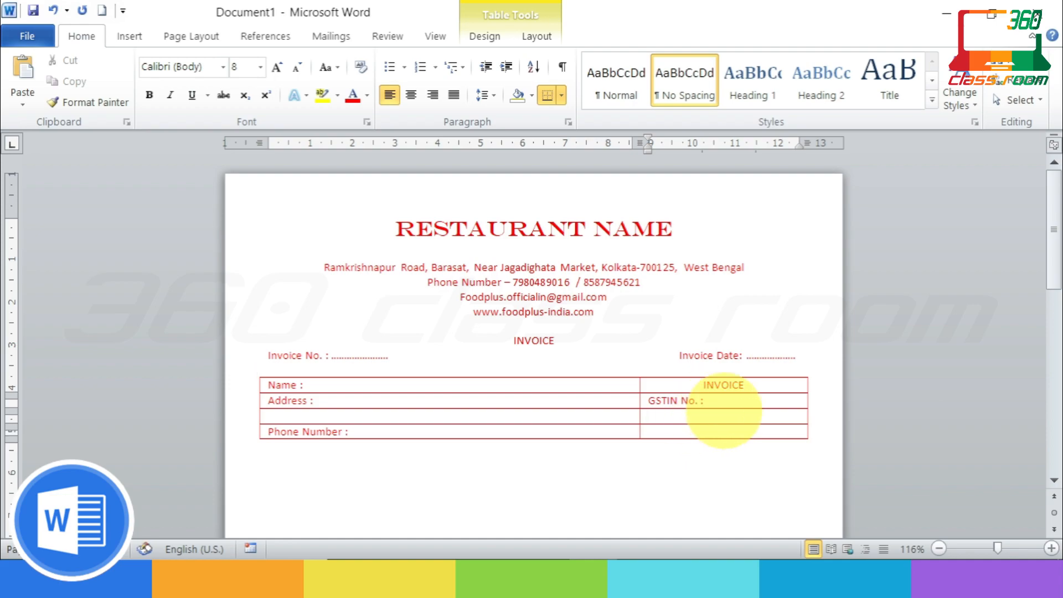
{"action": "type", "text": "In"}
{"action": "key", "text": "BackSpace"}
{"action": "type", "text": "NVOICE No"}
{"action": "key", "text": "BackSpace"}
{"action": "type", "text": "o."}
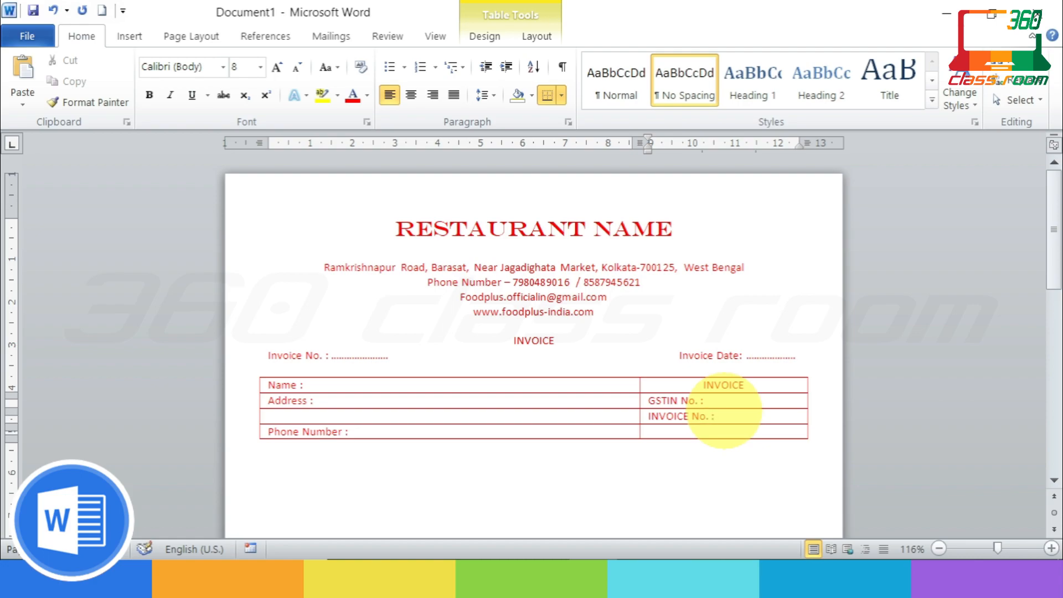
{"action": "type", "text": " :"}
Step: Type 'Email ID -' in the cell beside Phone Number, then move below the table
{"action": "left_click", "coordinate": [688, 431]}
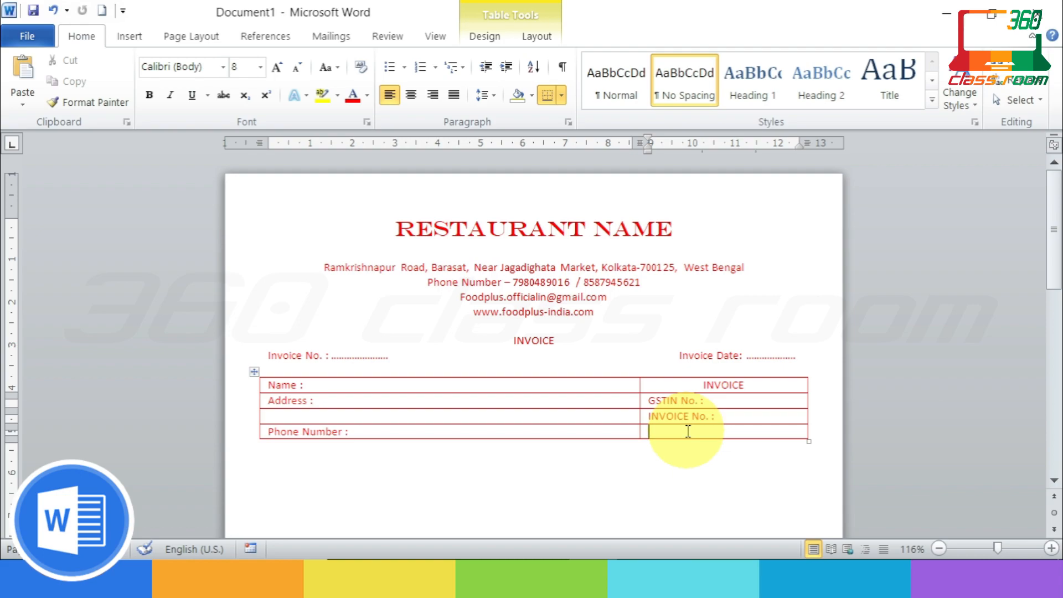
{"action": "type", "text": "Tax"}
{"action": "key", "text": "BackSpace"}
{"action": "key", "text": "BackSpace"}
{"action": "key", "text": "BackSpace"}
{"action": "type", "text": "Email "}
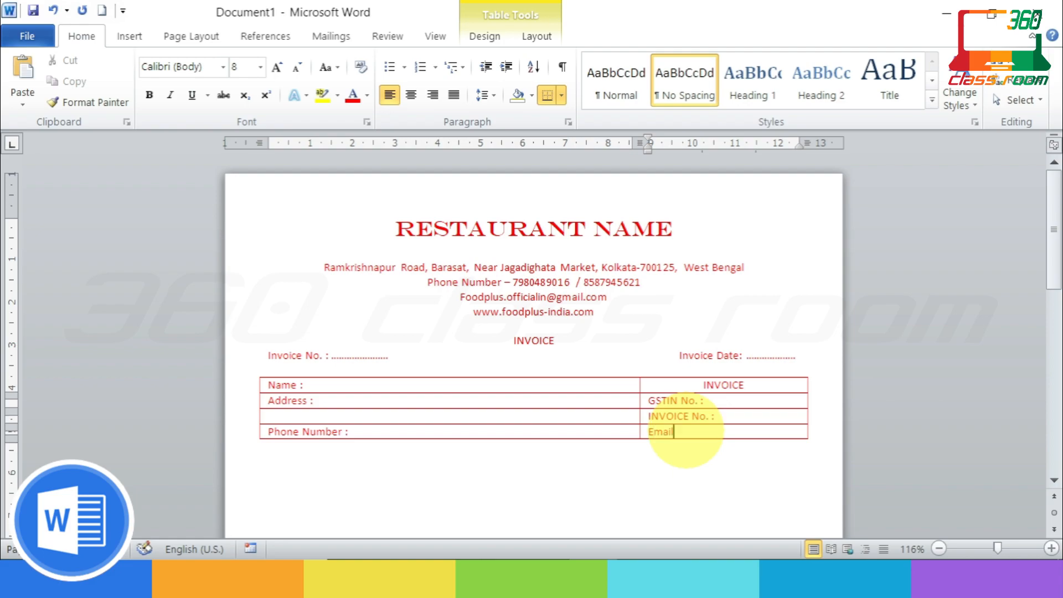
{"action": "type", "text": "ID :"}
{"action": "key", "text": "BackSpace"}
{"action": "type", "text": "-"}
{"action": "scroll", "coordinate": [719, 429], "scroll_direction": "down", "scroll_amount": 3}
{"action": "left_click", "coordinate": [308, 380]}
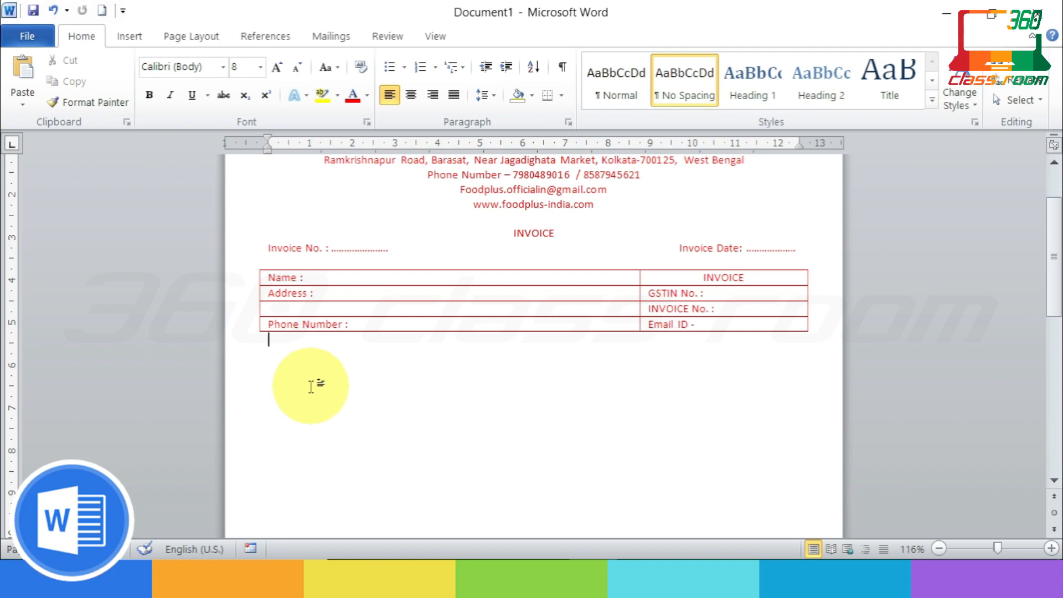
{"action": "scroll", "coordinate": [317, 393], "scroll_direction": "up", "scroll_amount": 3}
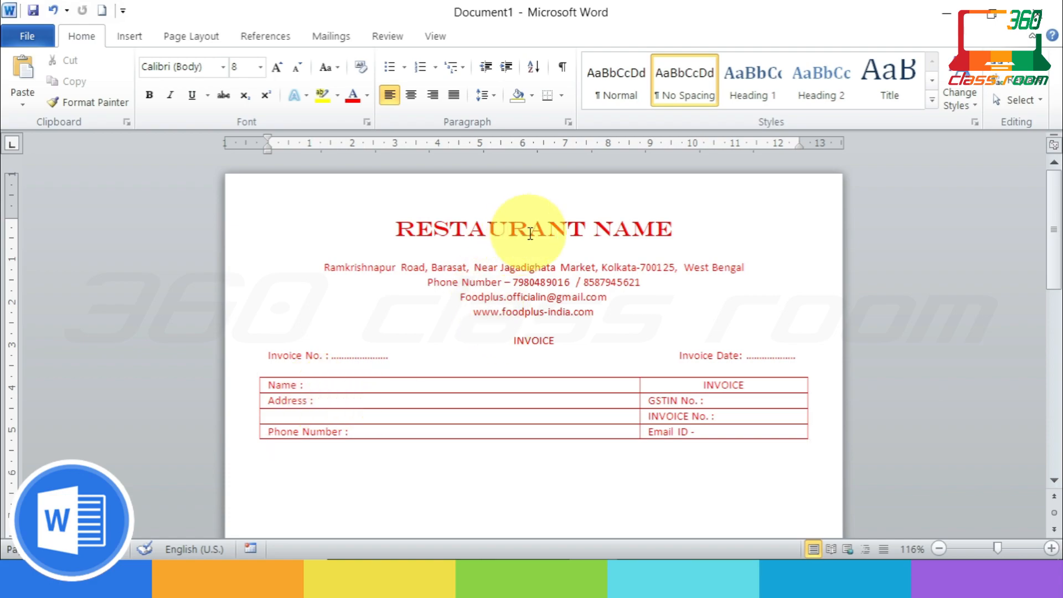
Step: Delete the RESTAURANT NAME heading
{"action": "left_click", "coordinate": [669, 231]}
{"action": "left_click_drag", "start_coordinate": [669, 230], "coordinate": [425, 232]}
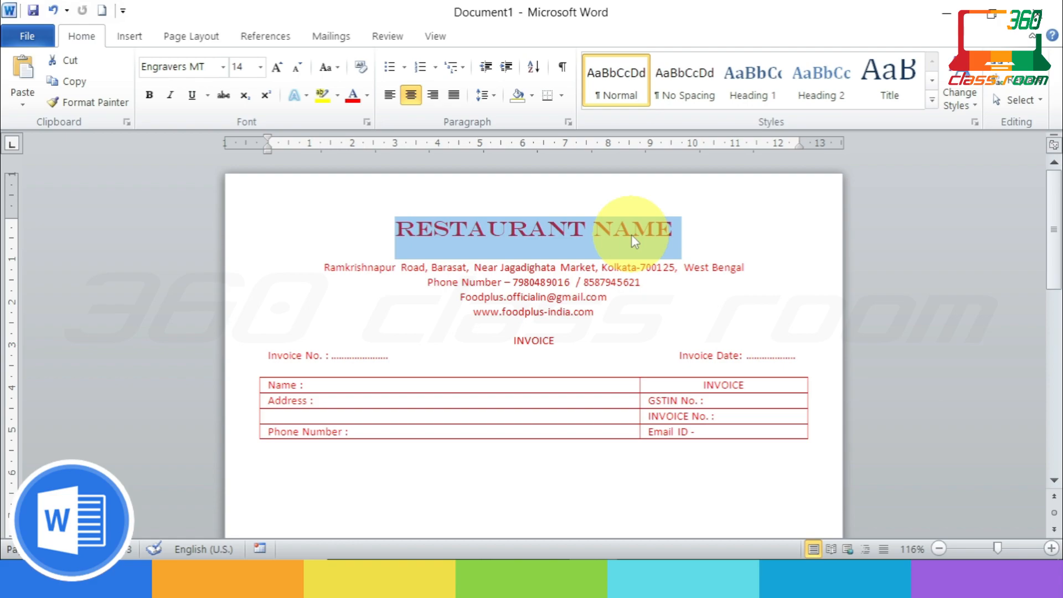
{"action": "key", "text": "Delete"}
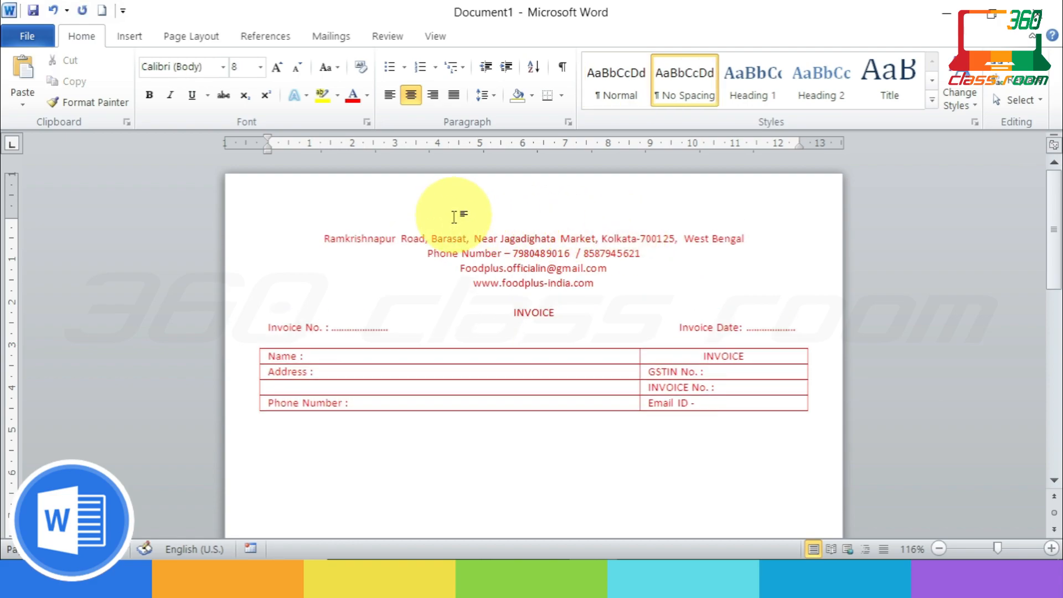
Step: Insert the 'food+ logo' picture from the D:\PIC\food+ folder
{"action": "left_click", "coordinate": [131, 35]}
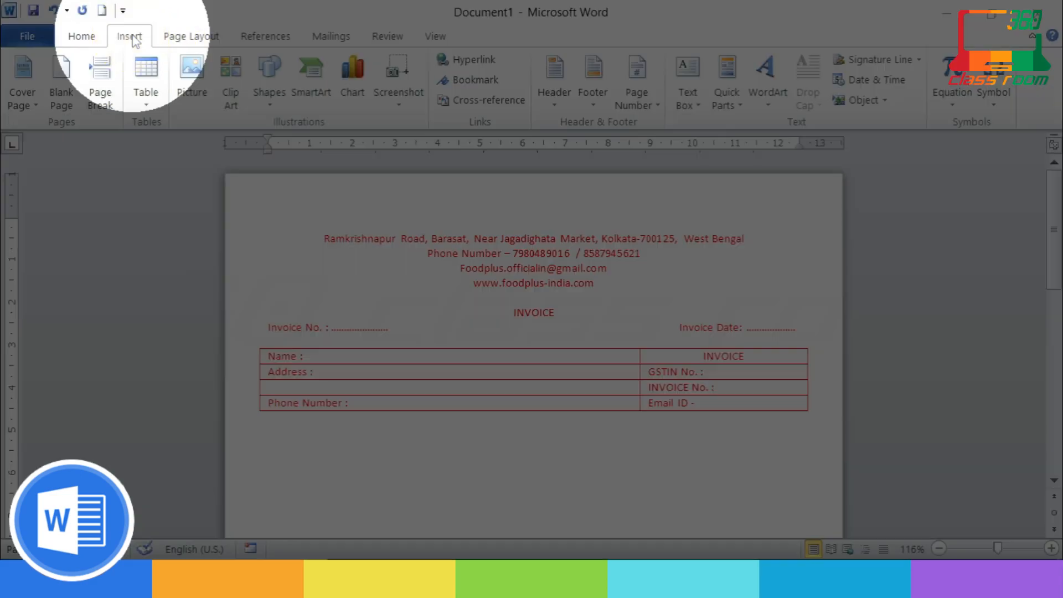
{"action": "left_click", "coordinate": [194, 86]}
{"action": "scroll", "coordinate": [136, 315], "scroll_direction": "down", "scroll_amount": 1}
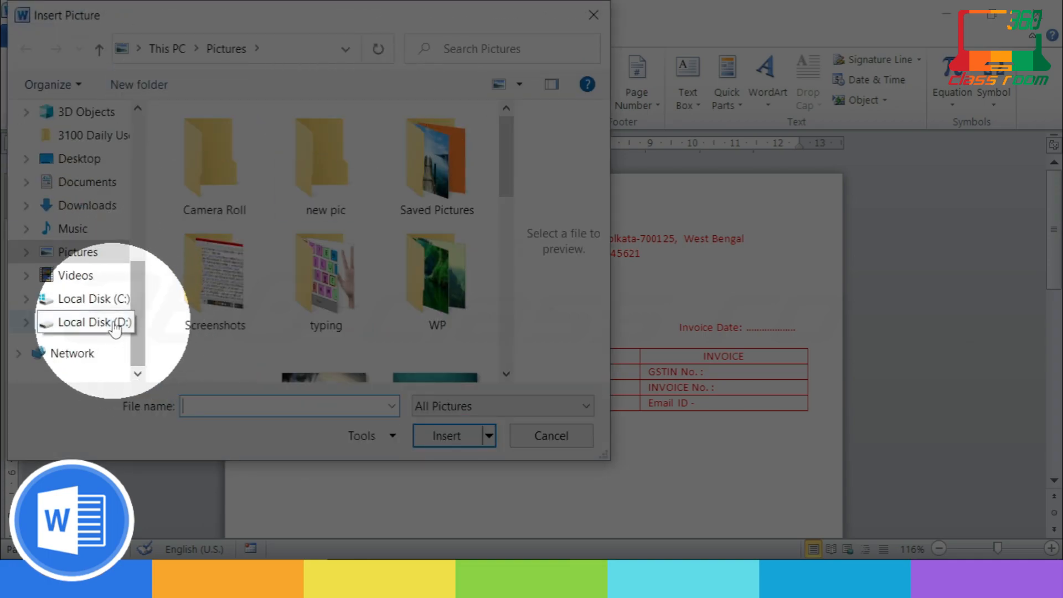
{"action": "left_click", "coordinate": [113, 325]}
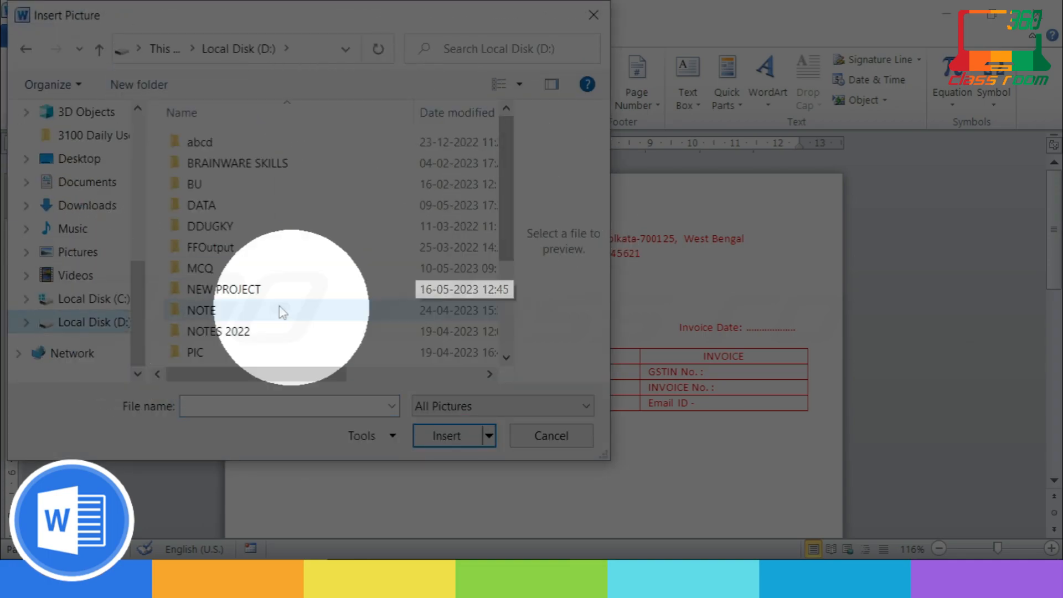
{"action": "double_click", "coordinate": [214, 353]}
{"action": "double_click", "coordinate": [321, 161]}
{"action": "scroll", "coordinate": [501, 232], "scroll_direction": "down", "scroll_amount": 5}
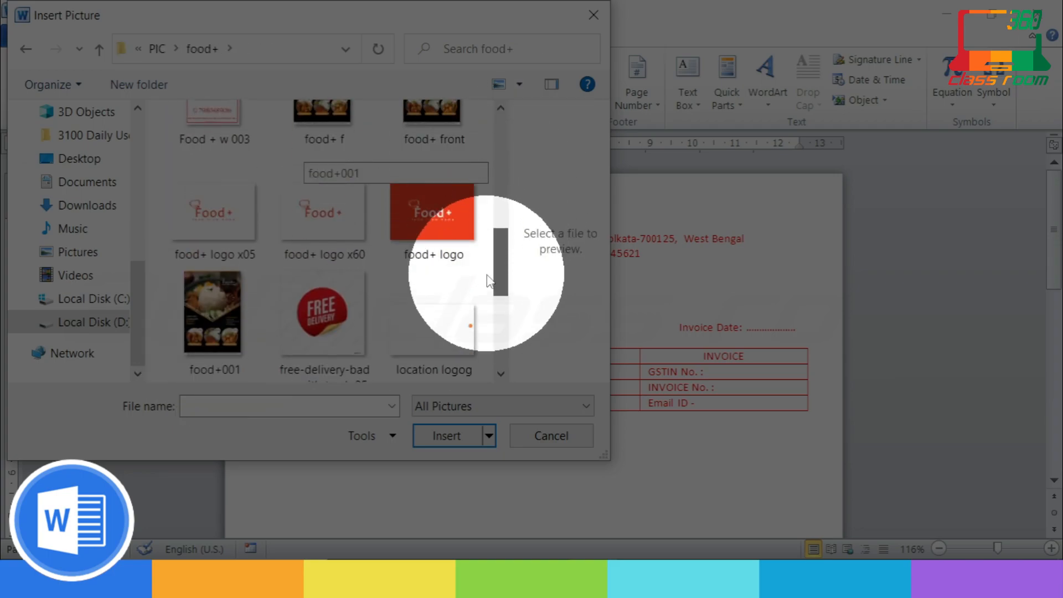
{"action": "left_click", "coordinate": [214, 150]}
{"action": "left_click", "coordinate": [446, 436]}
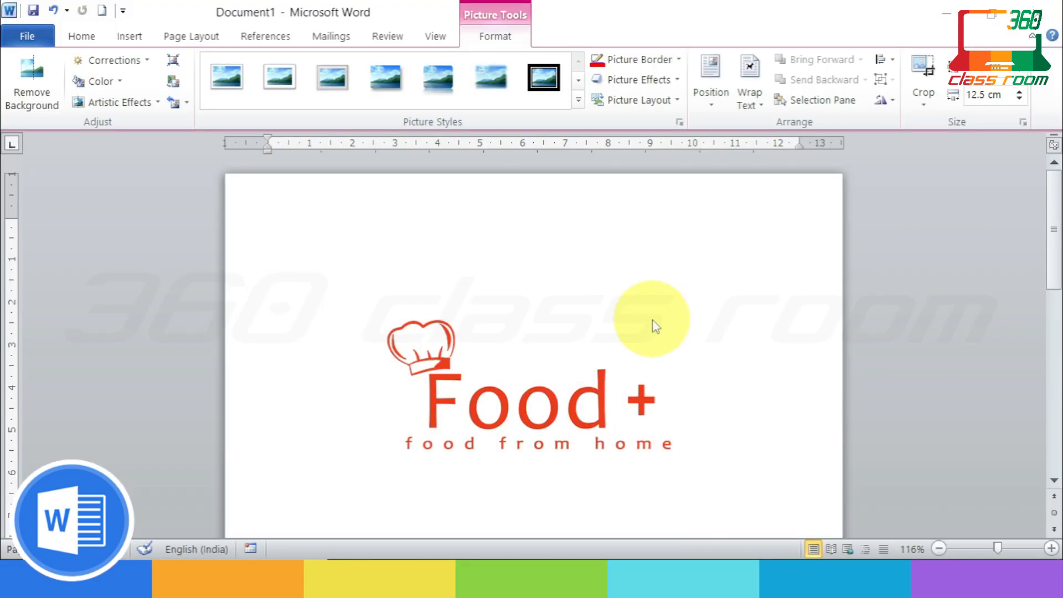
{"action": "left_click", "coordinate": [653, 321]}
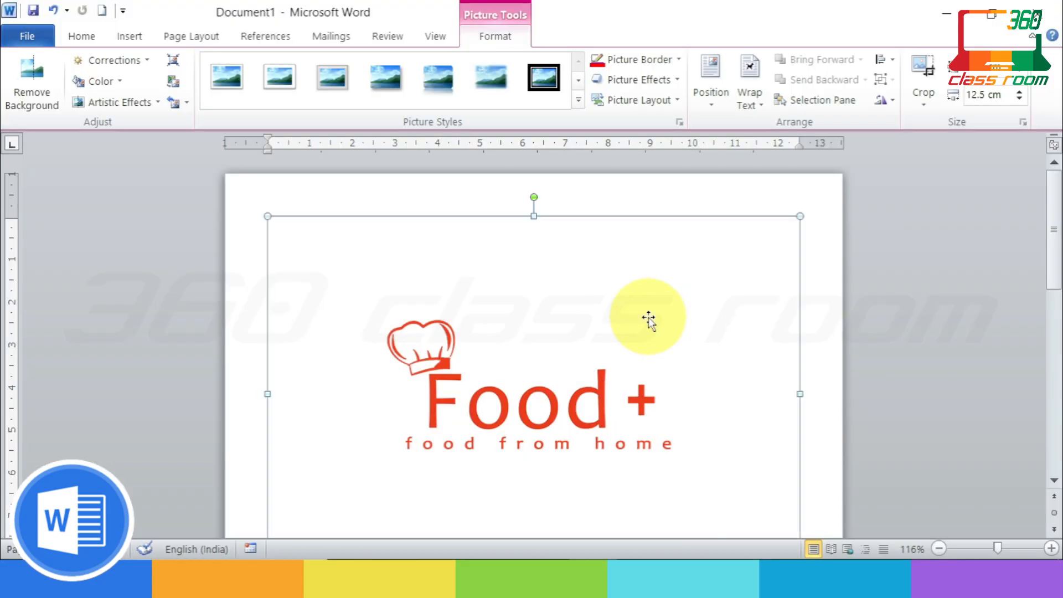
Step: Set the logo's text wrapping to In Line with Text
{"action": "right_click", "coordinate": [647, 309]}
{"action": "mouse_move", "coordinate": [698, 497]}
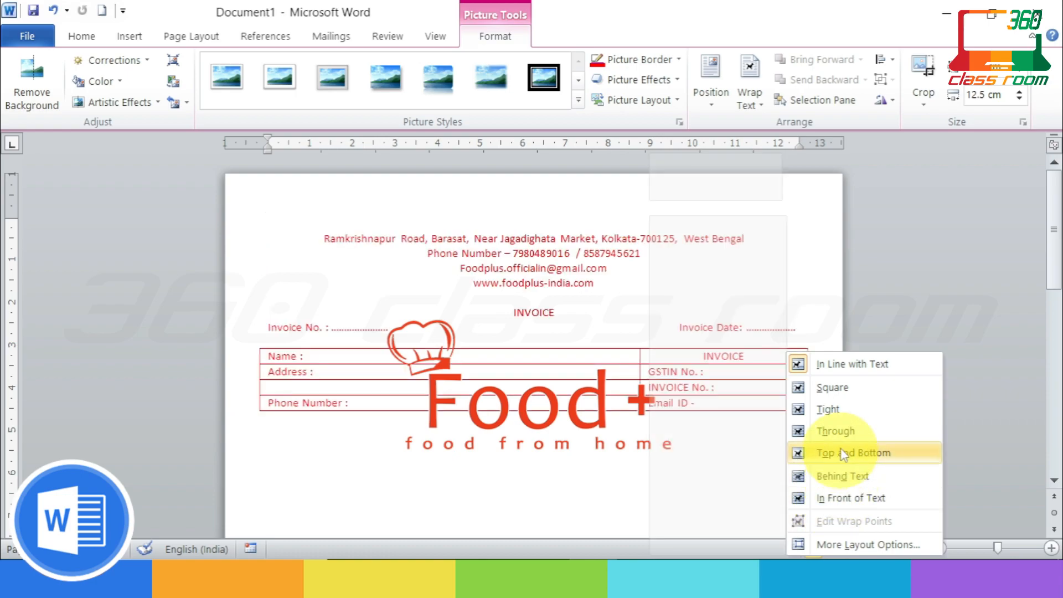
{"action": "left_click", "coordinate": [831, 364]}
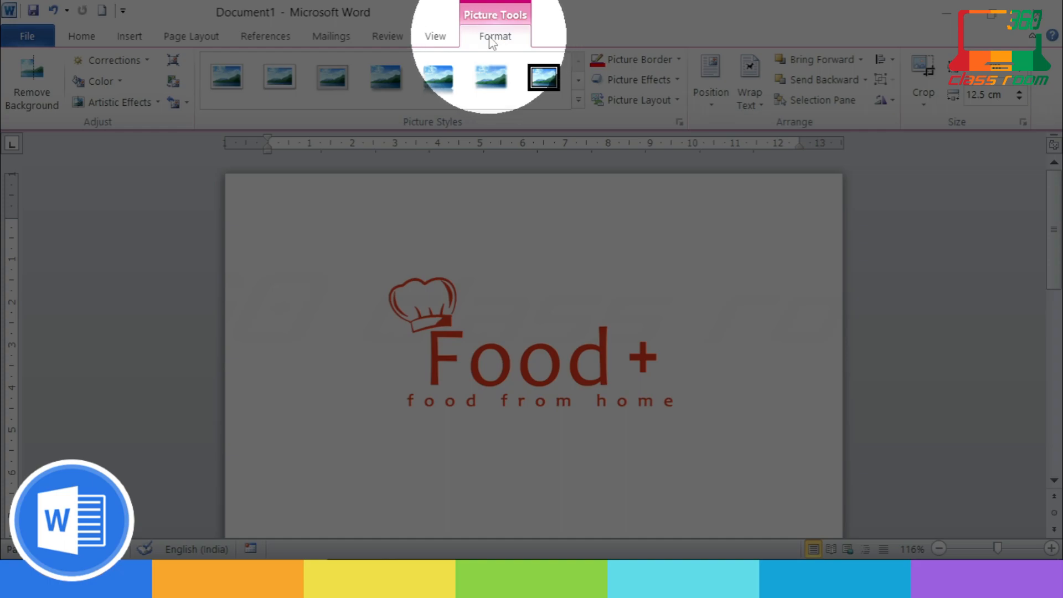
Step: Crop the empty space around the logo artwork and move it up among the contact lines
{"action": "left_click", "coordinate": [924, 105]}
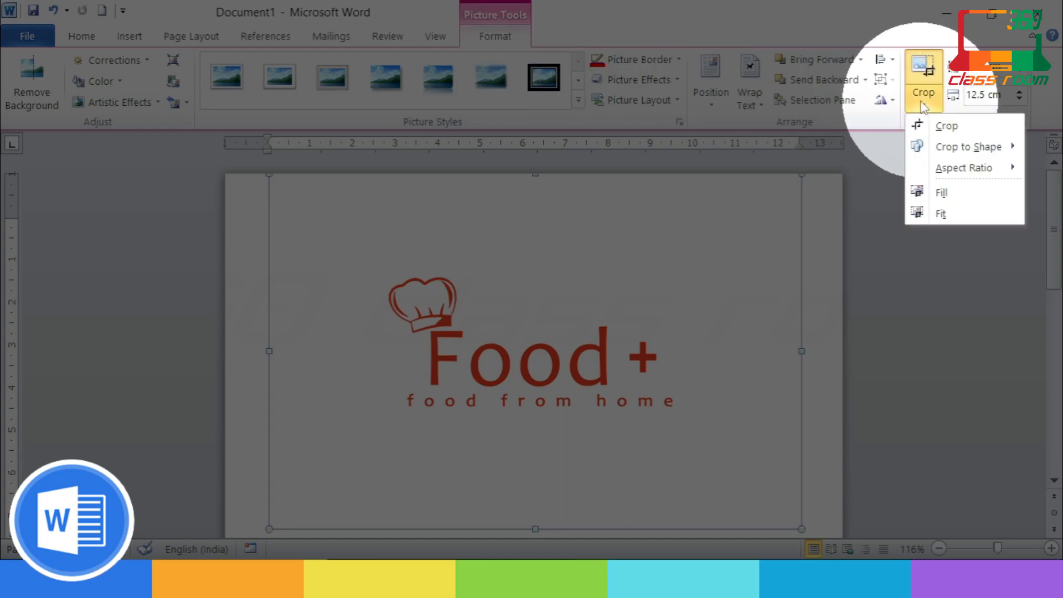
{"action": "left_click", "coordinate": [942, 126]}
{"action": "left_click_drag", "start_coordinate": [795, 521], "coordinate": [712, 419]}
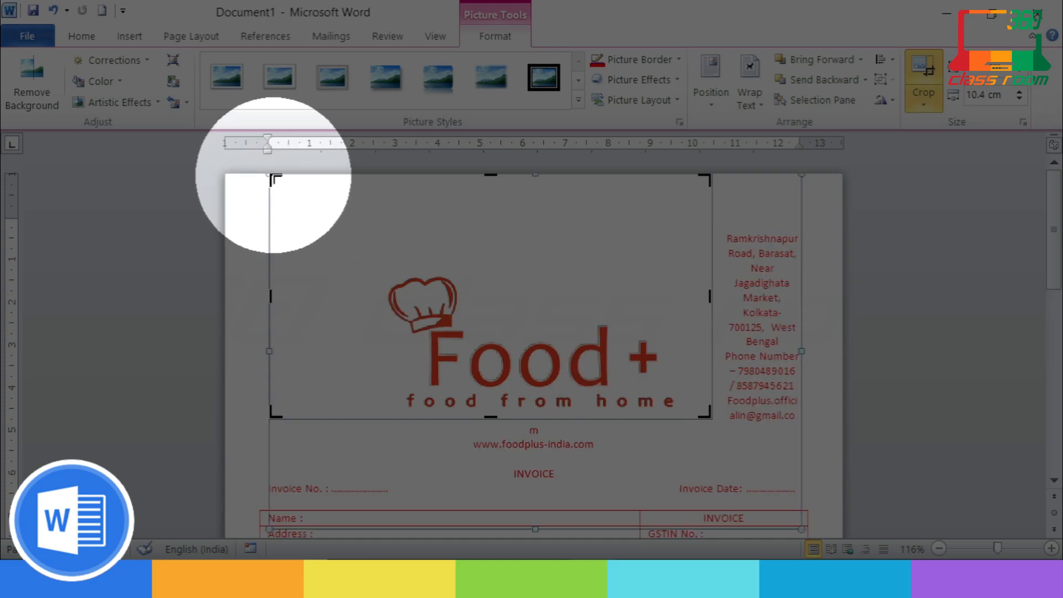
{"action": "left_click_drag", "start_coordinate": [270, 175], "coordinate": [378, 264]}
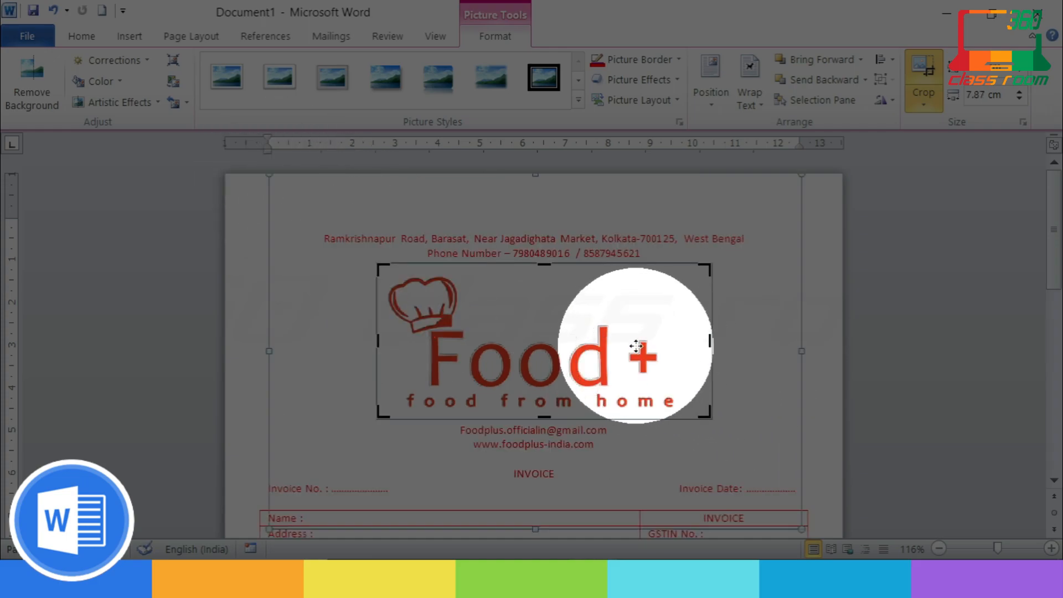
{"action": "left_click", "coordinate": [632, 343]}
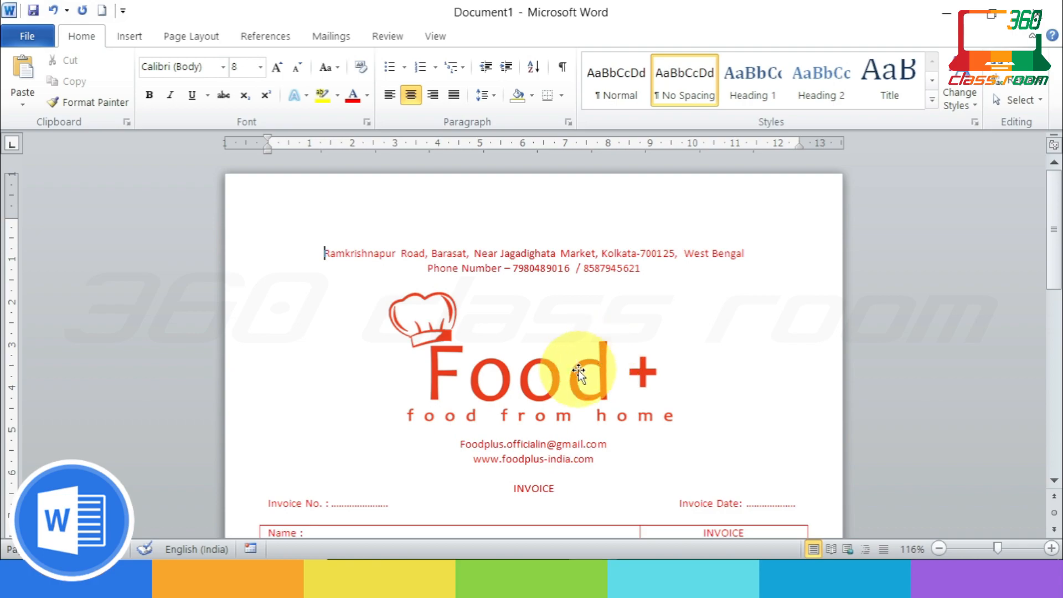
{"action": "left_click_drag", "start_coordinate": [577, 375], "coordinate": [576, 299]}
Step: Set the logo In Line with Text and delete the blank line below it
{"action": "right_click", "coordinate": [576, 299]}
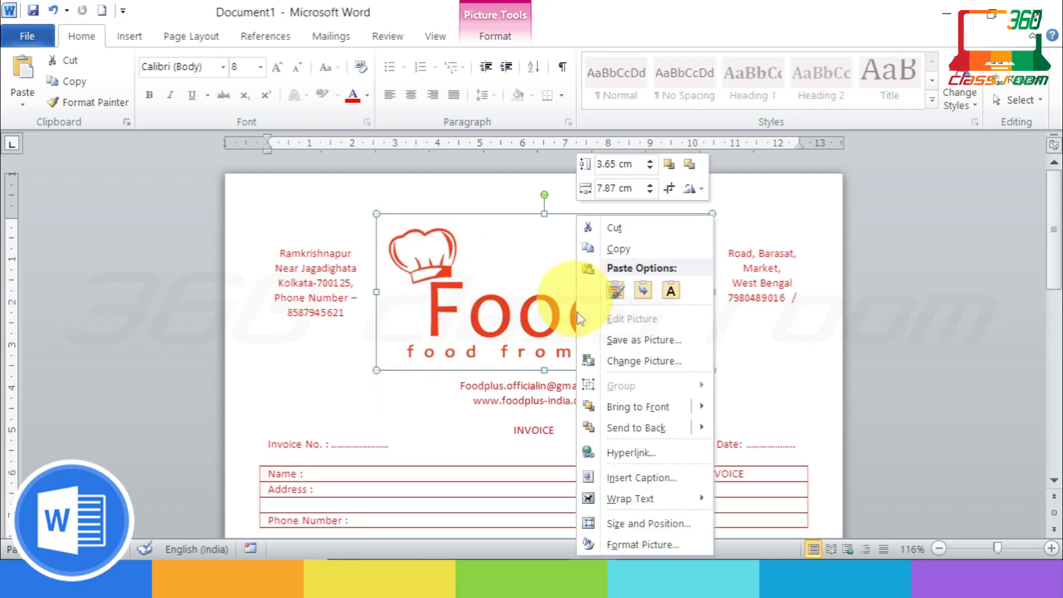
{"action": "mouse_move", "coordinate": [665, 496]}
{"action": "left_click", "coordinate": [747, 498]}
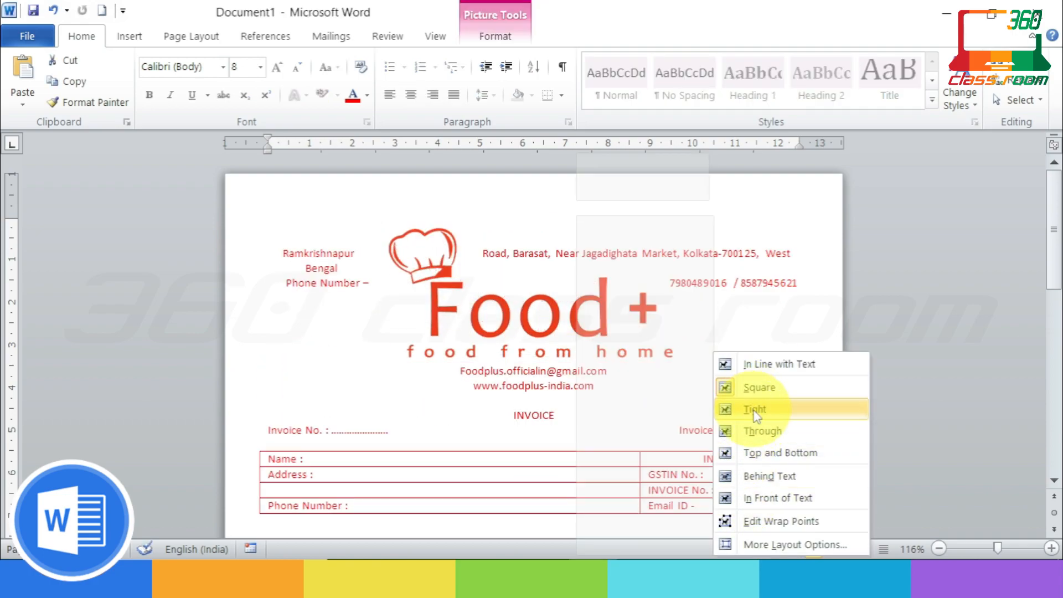
{"action": "left_click", "coordinate": [760, 366]}
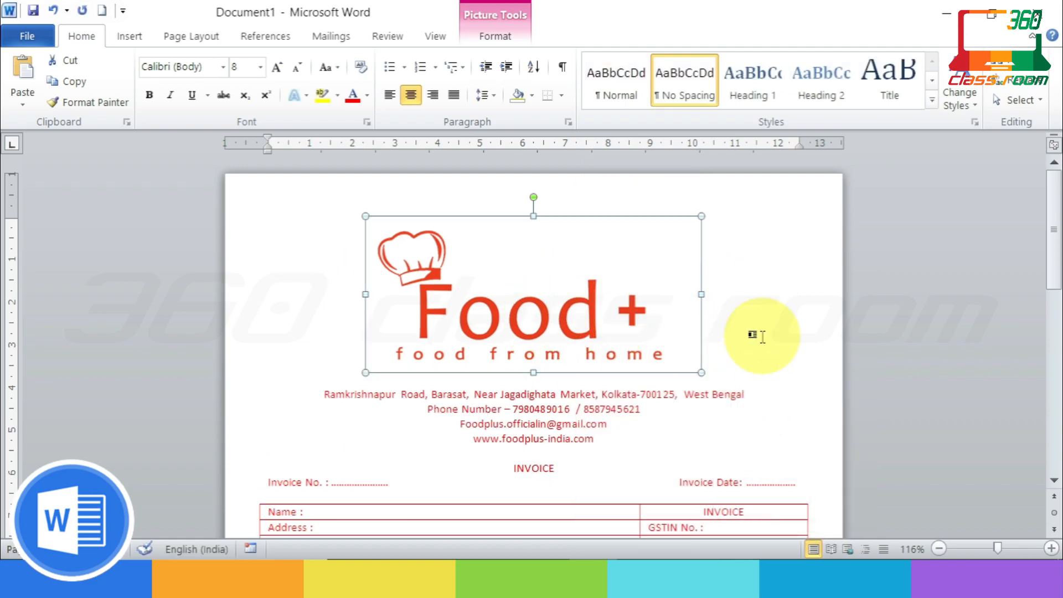
{"action": "left_click", "coordinate": [762, 336]}
{"action": "left_click", "coordinate": [598, 380]}
{"action": "key", "text": "Delete"}
{"action": "left_click", "coordinate": [752, 333]}
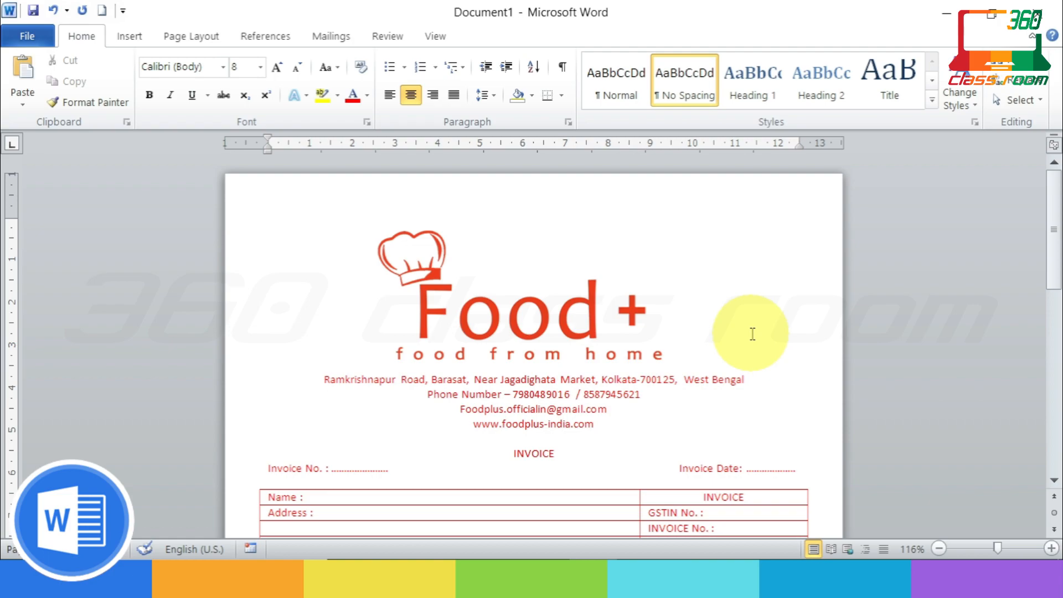
{"action": "scroll", "coordinate": [753, 334], "scroll_direction": "down", "scroll_amount": 7}
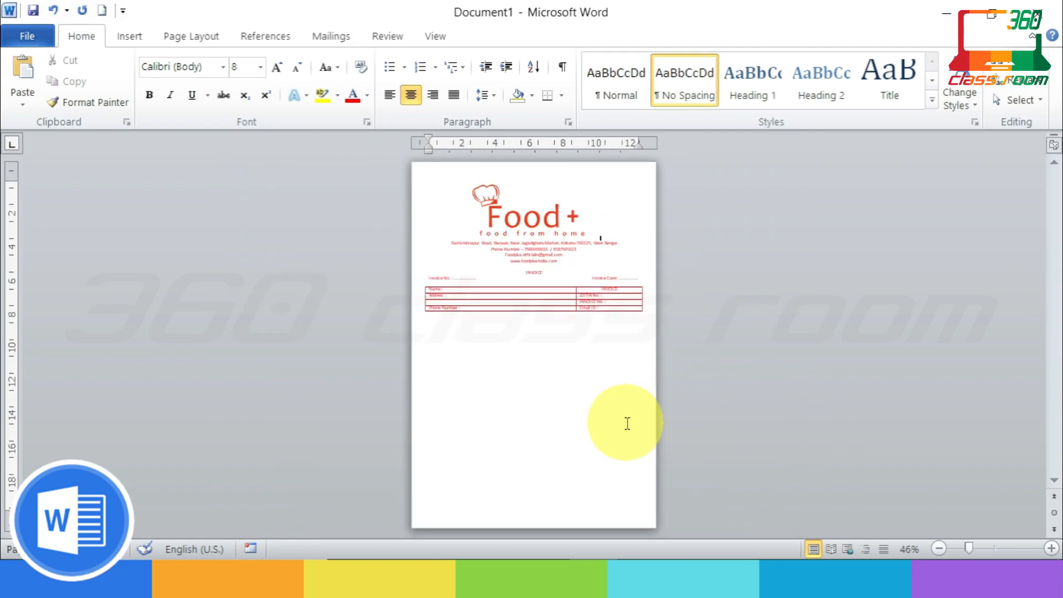
{"action": "scroll", "coordinate": [626, 425], "scroll_direction": "up", "scroll_amount": 4}
{"action": "scroll", "coordinate": [627, 422], "scroll_direction": "up", "scroll_amount": 3}
Step: Crop the empty space off the top of the logo
{"action": "left_click", "coordinate": [542, 308]}
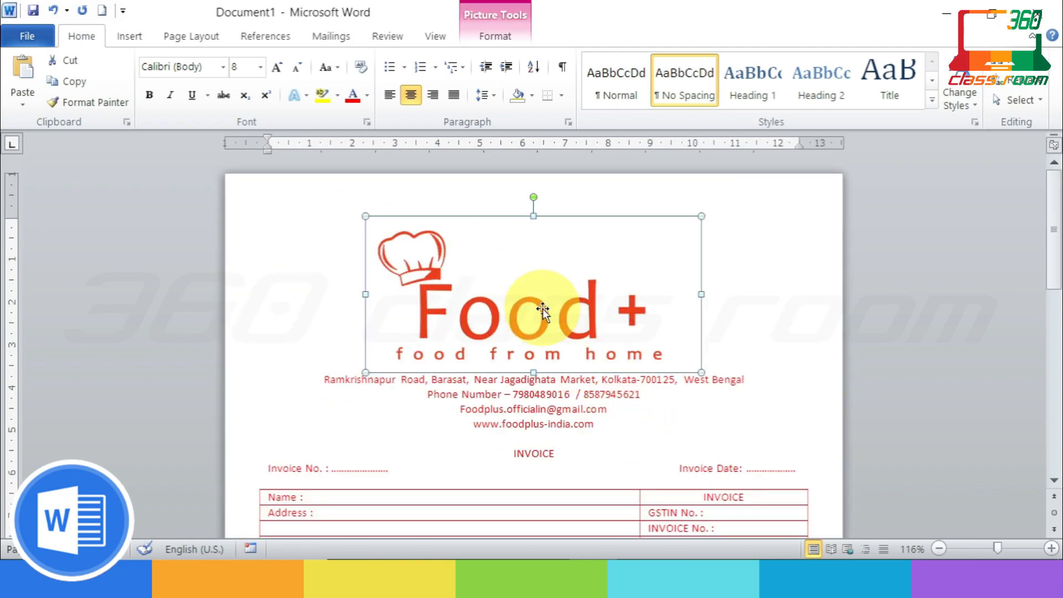
{"action": "left_click", "coordinate": [496, 32]}
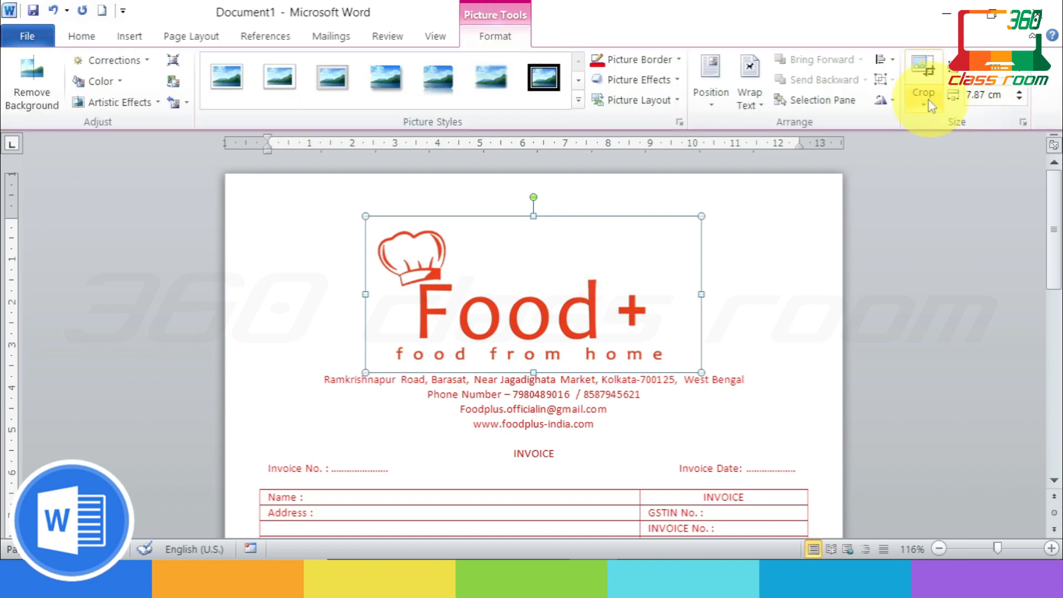
{"action": "left_click", "coordinate": [929, 101]}
{"action": "left_click_drag", "start_coordinate": [534, 215], "coordinate": [537, 229]}
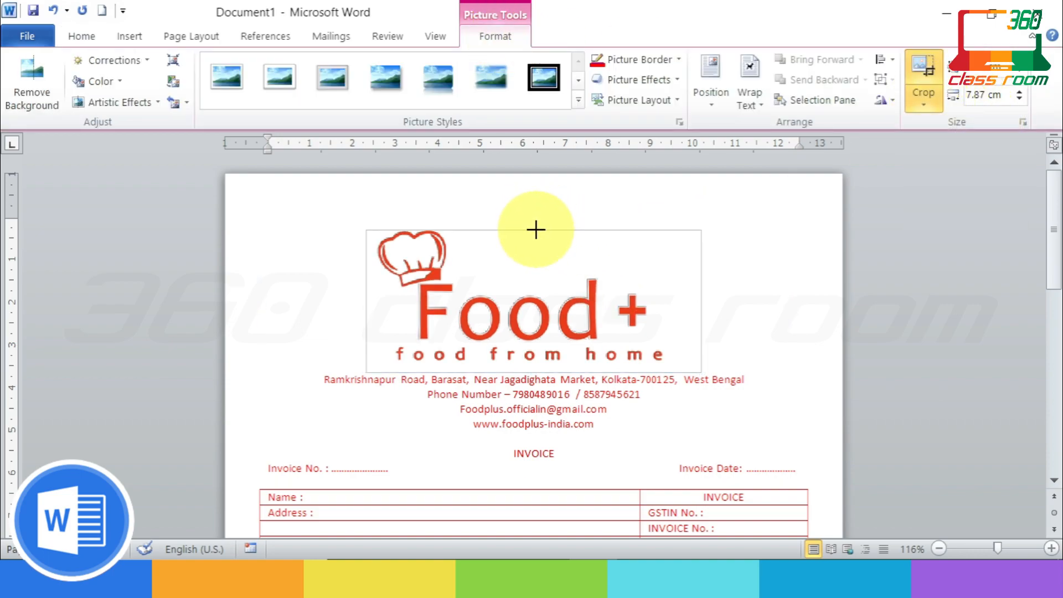
{"action": "left_click", "coordinate": [807, 295]}
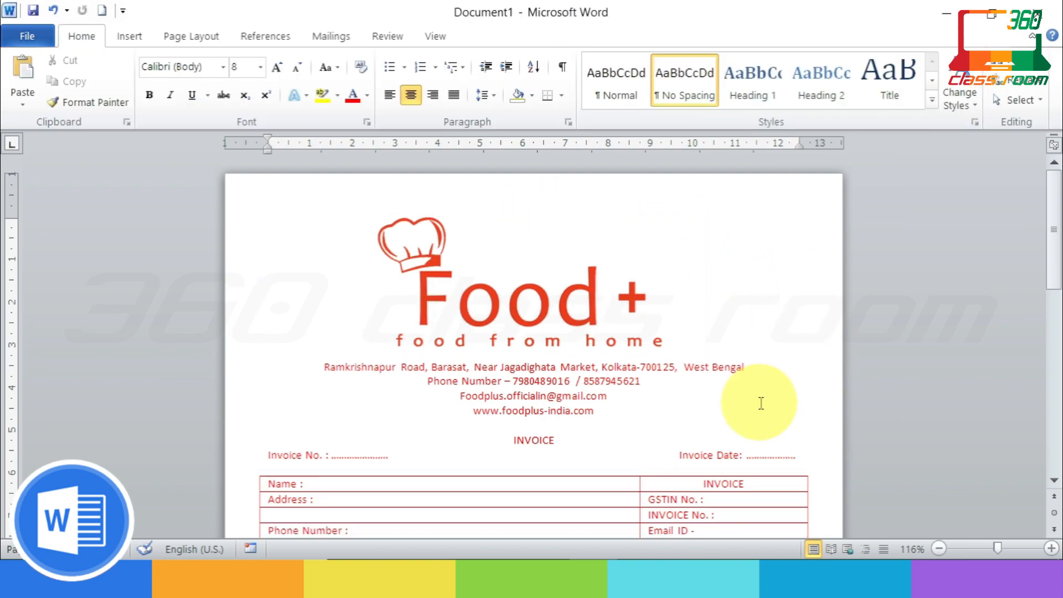
{"action": "scroll", "coordinate": [759, 403], "scroll_direction": "down", "scroll_amount": 2}
{"action": "scroll", "coordinate": [761, 404], "scroll_direction": "up", "scroll_amount": 3}
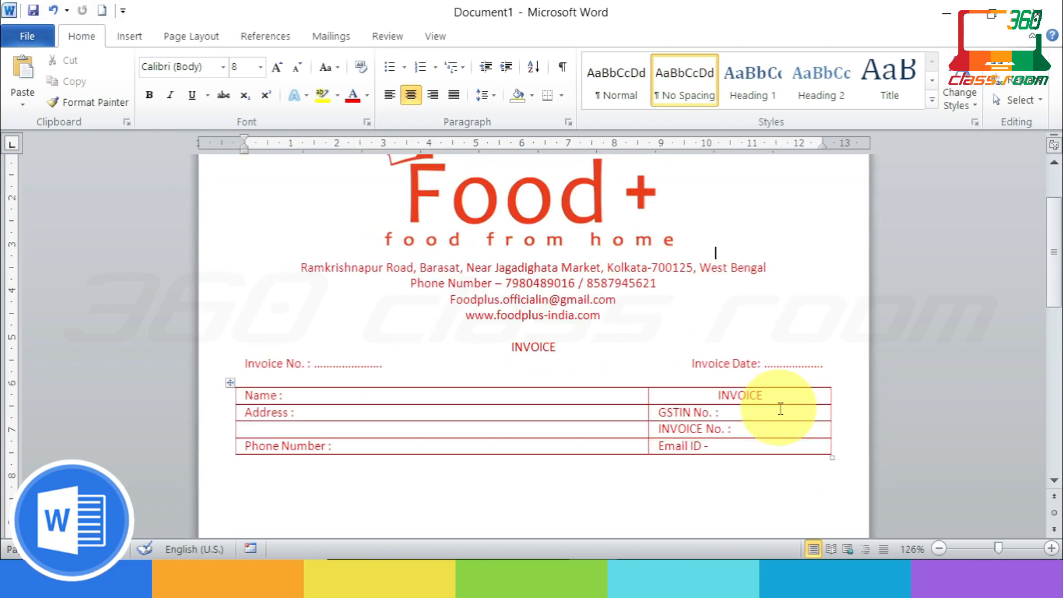
Step: Insert a six-column, four-row table below the customer table
{"action": "scroll", "coordinate": [780, 409], "scroll_direction": "up", "scroll_amount": 2}
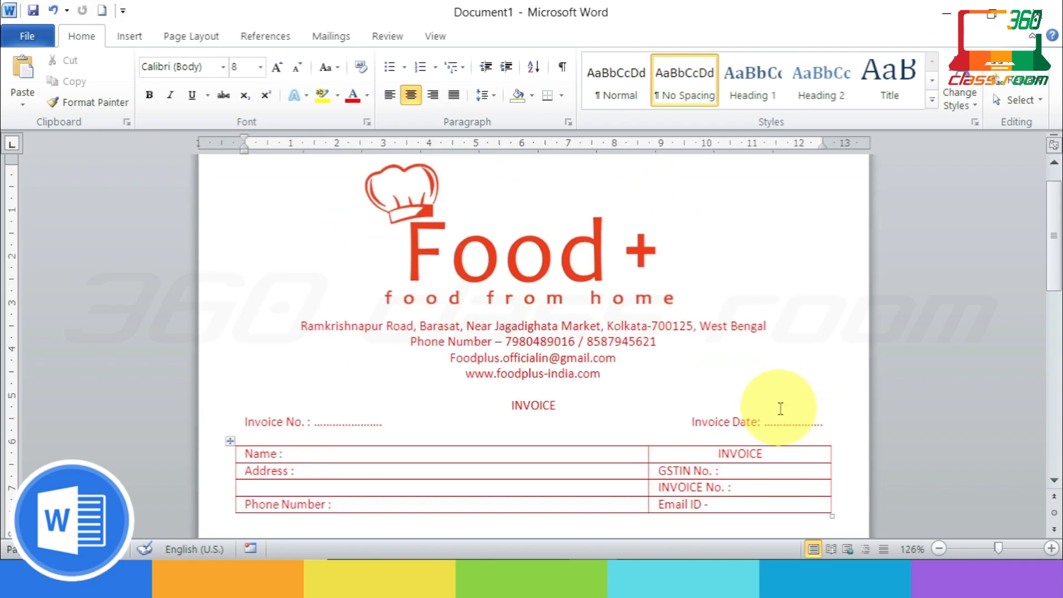
{"action": "scroll", "coordinate": [731, 471], "scroll_direction": "down", "scroll_amount": 4}
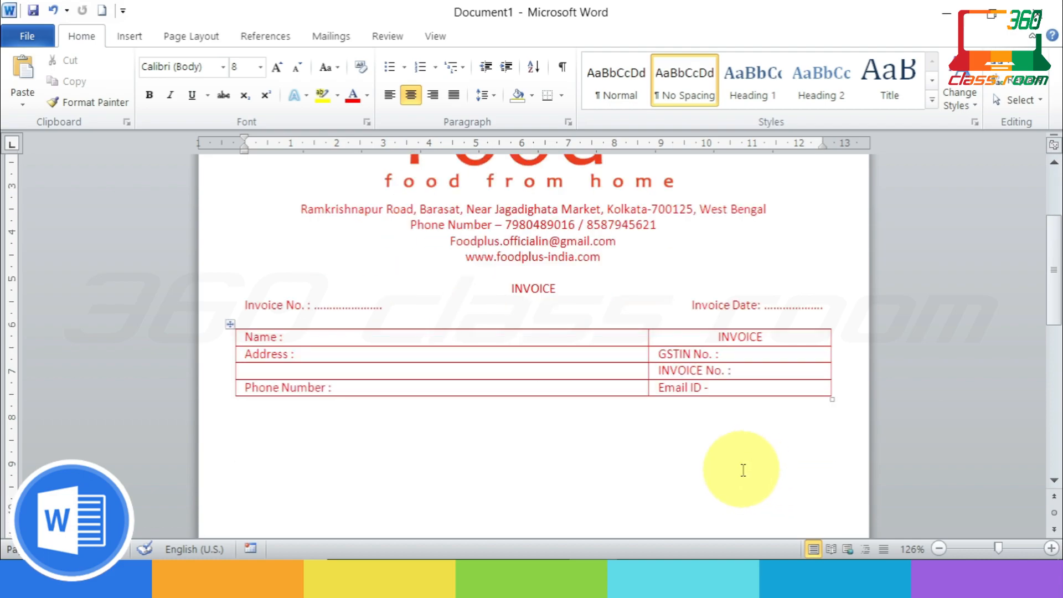
{"action": "left_click", "coordinate": [264, 430]}
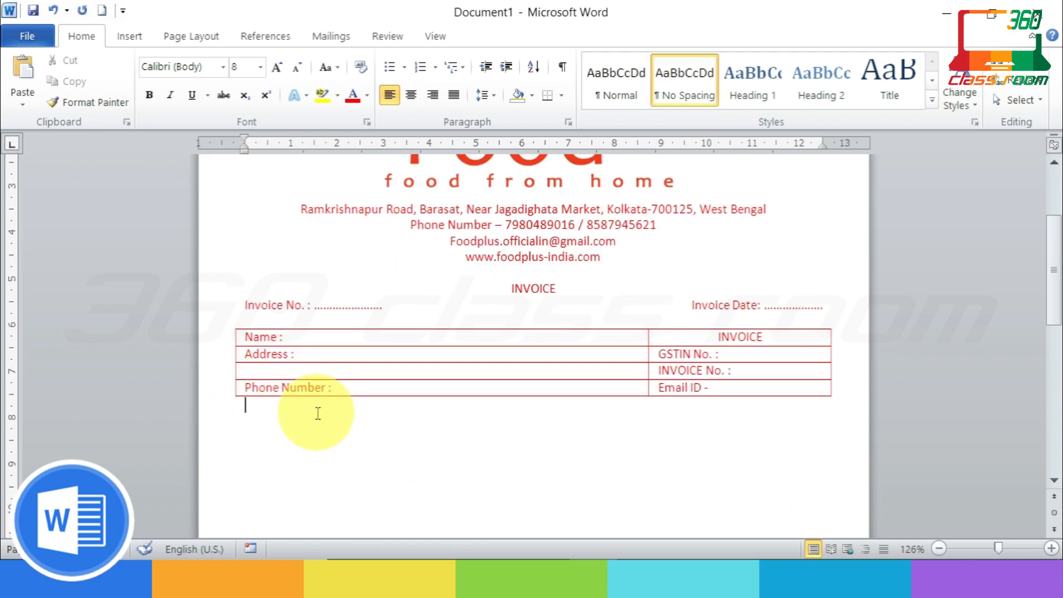
{"action": "key", "text": "alt"}
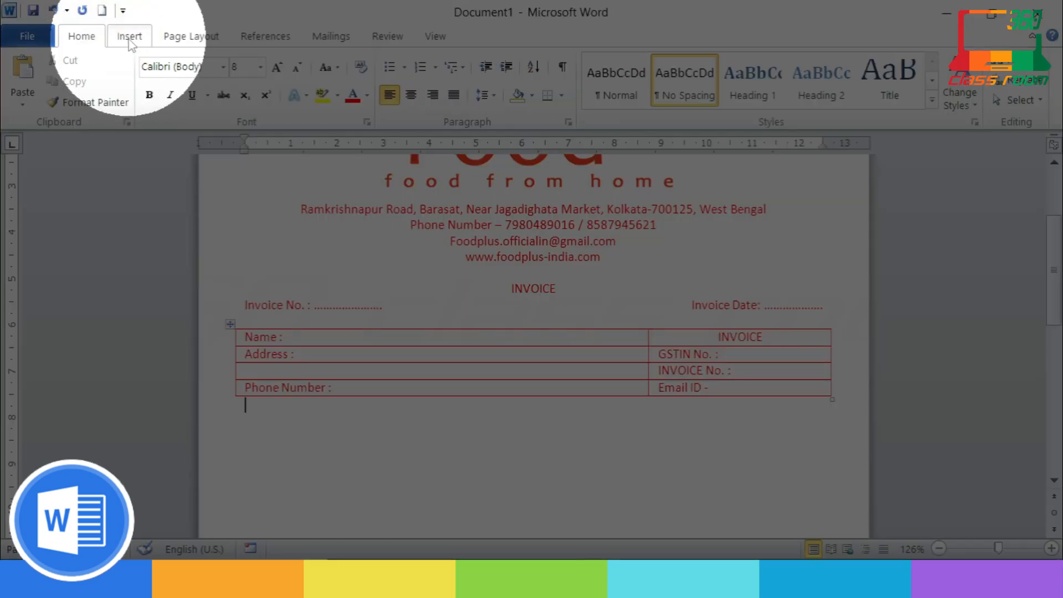
{"action": "left_click", "coordinate": [129, 36]}
{"action": "left_click", "coordinate": [145, 104]}
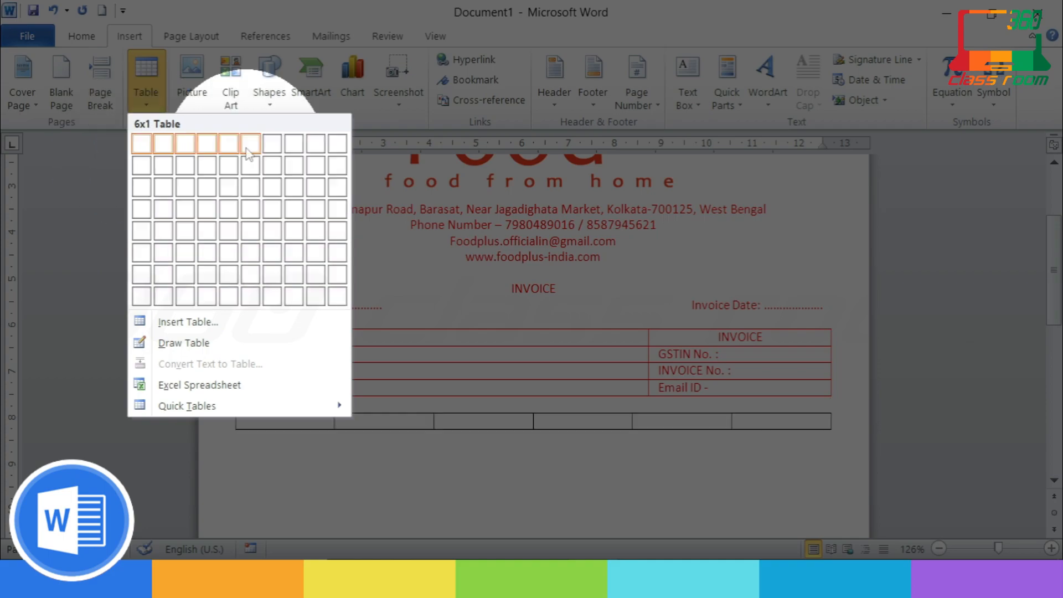
{"action": "left_click", "coordinate": [251, 210]}
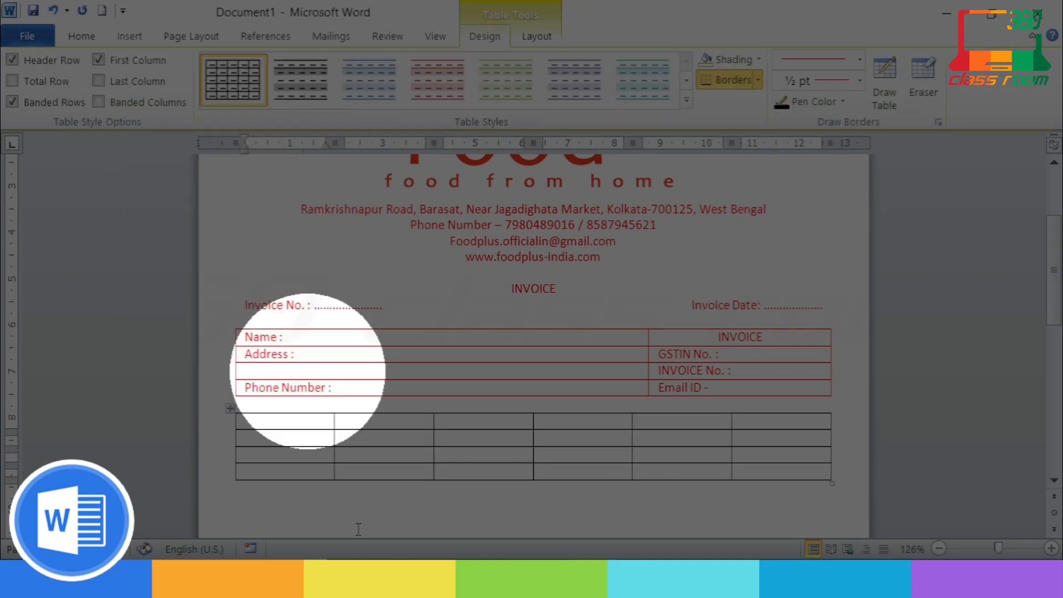
Step: Narrow the first, fourth, fifth and last columns and widen the second column
{"action": "left_click_drag", "start_coordinate": [333, 427], "coordinate": [256, 424]}
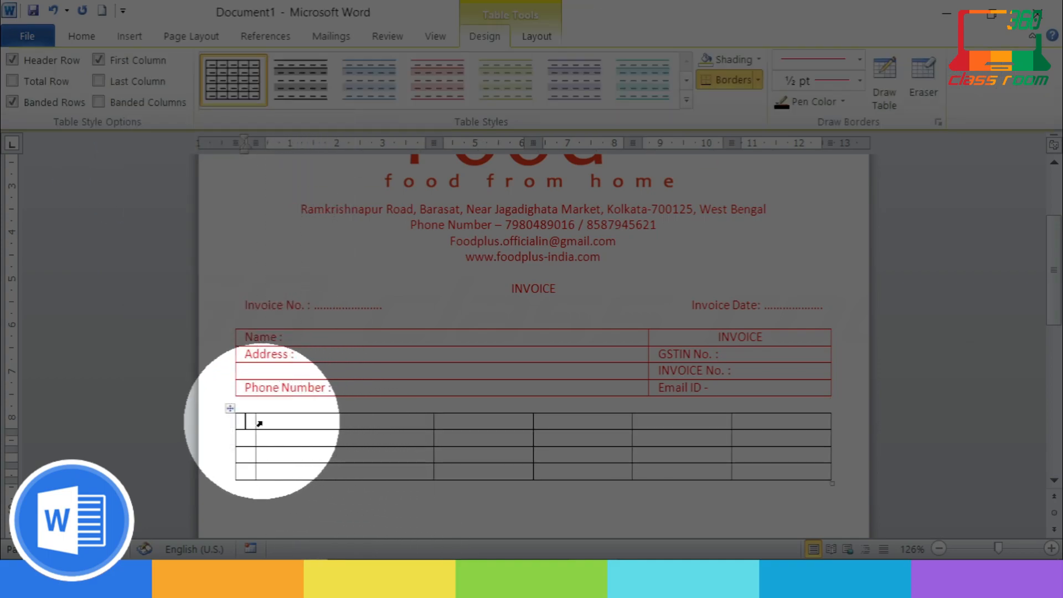
{"action": "left_click_drag", "start_coordinate": [731, 429], "coordinate": [778, 426]}
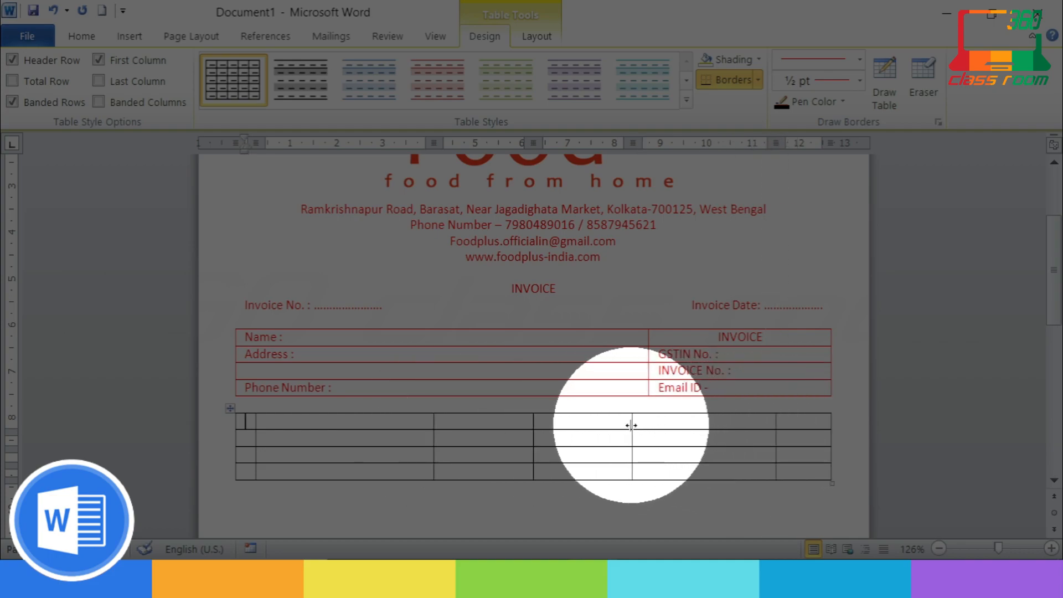
{"action": "left_click_drag", "start_coordinate": [633, 427], "coordinate": [684, 427]}
{"action": "left_click_drag", "start_coordinate": [533, 429], "coordinate": [617, 425]}
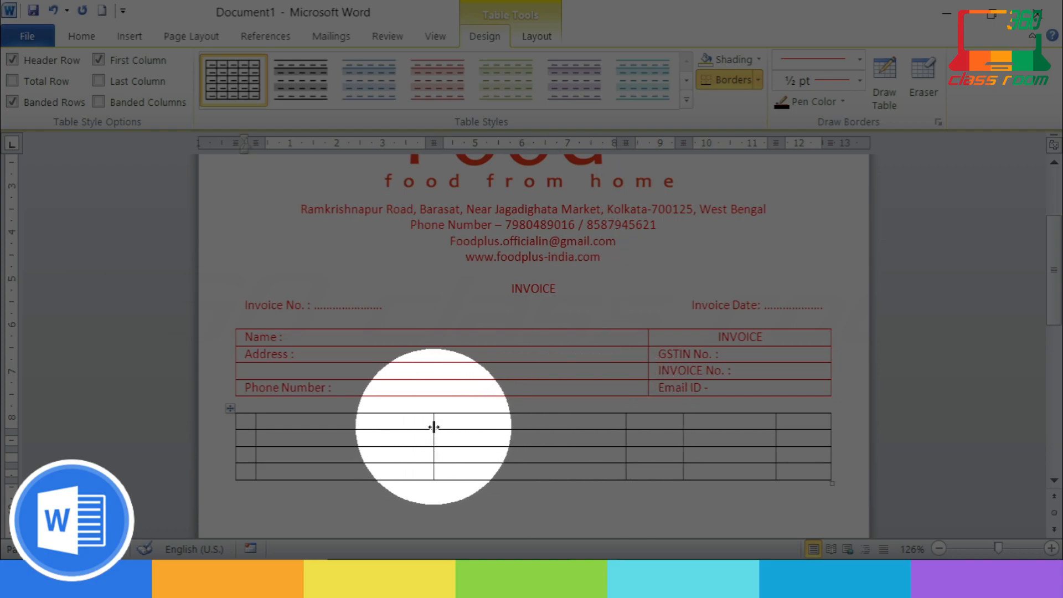
{"action": "left_click_drag", "start_coordinate": [433, 426], "coordinate": [567, 429]}
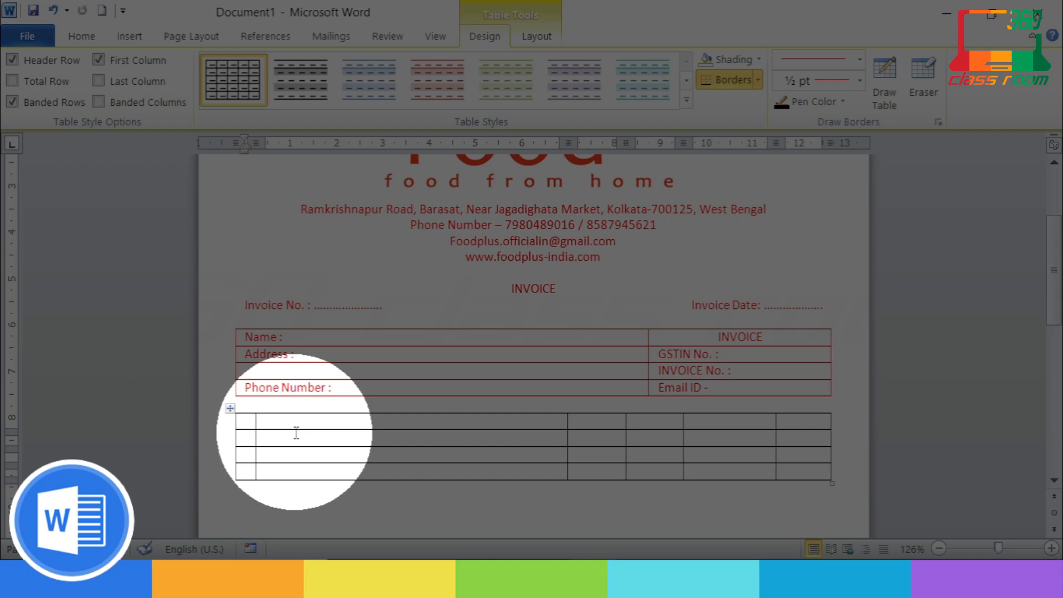
Step: Give the new table red borders through Borders and Shading
{"action": "right_click", "coordinate": [228, 413]}
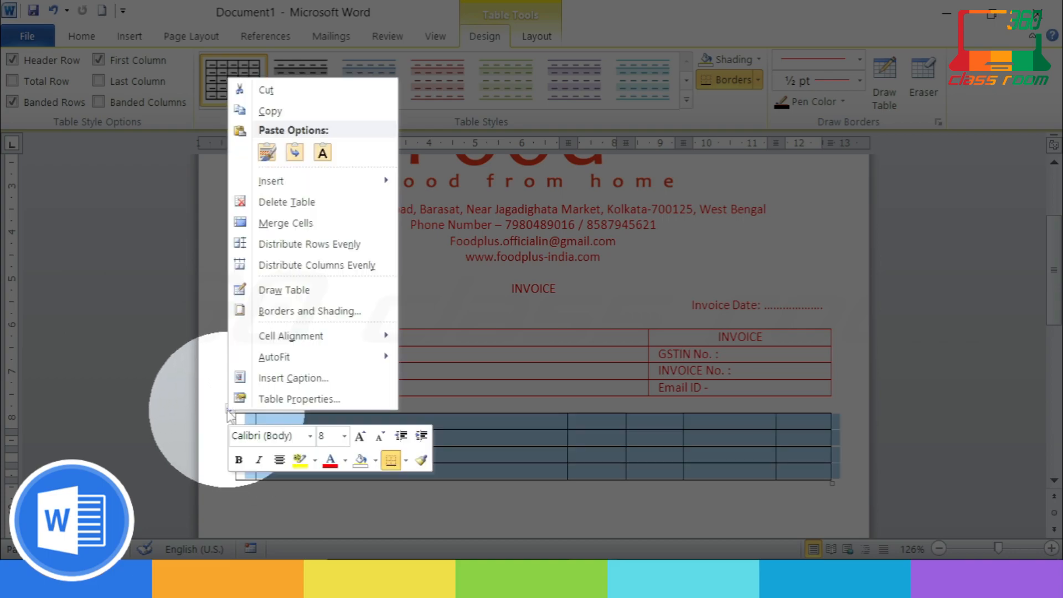
{"action": "left_click", "coordinate": [275, 312]}
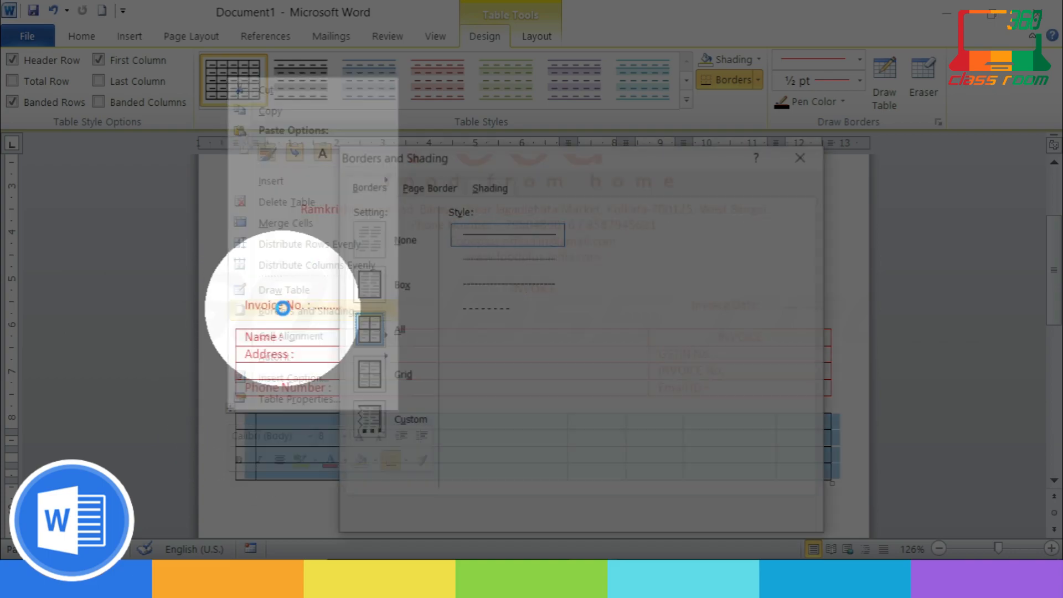
{"action": "left_click", "coordinate": [574, 383]}
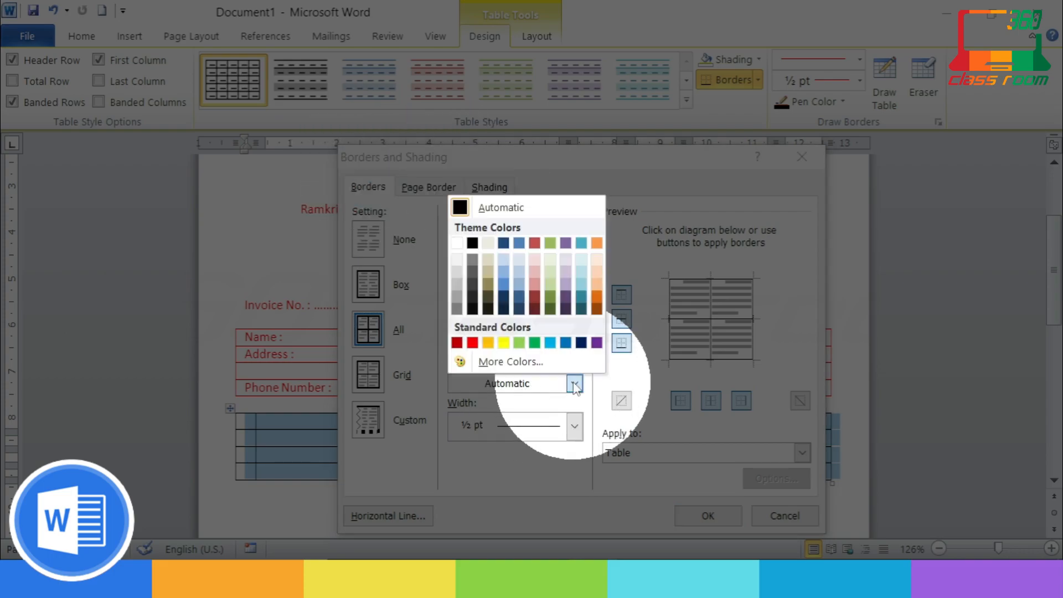
{"action": "left_click", "coordinate": [472, 343]}
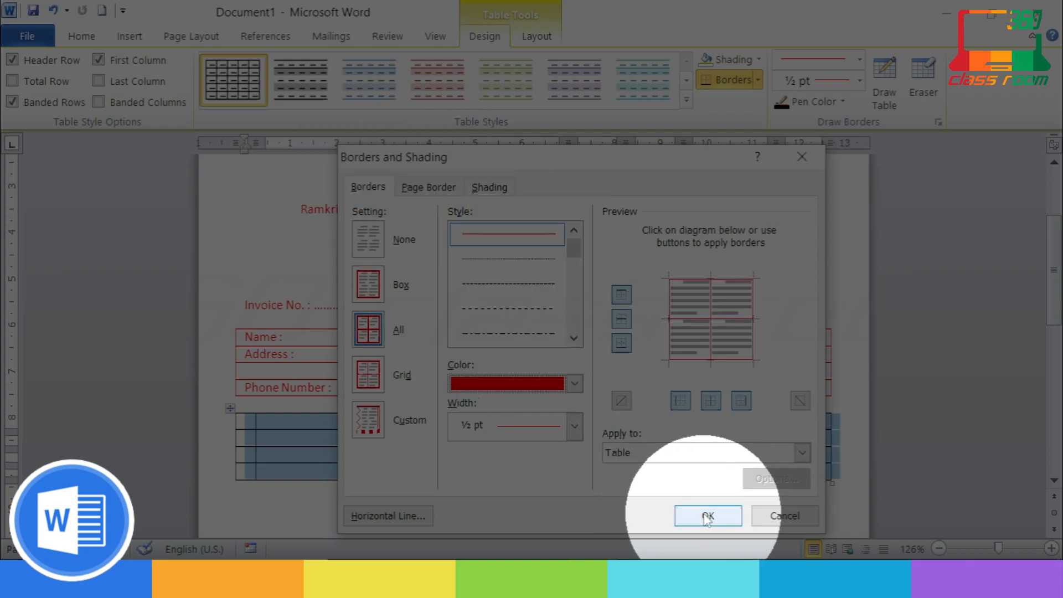
{"action": "left_click", "coordinate": [709, 515]}
{"action": "key", "text": "alt"}
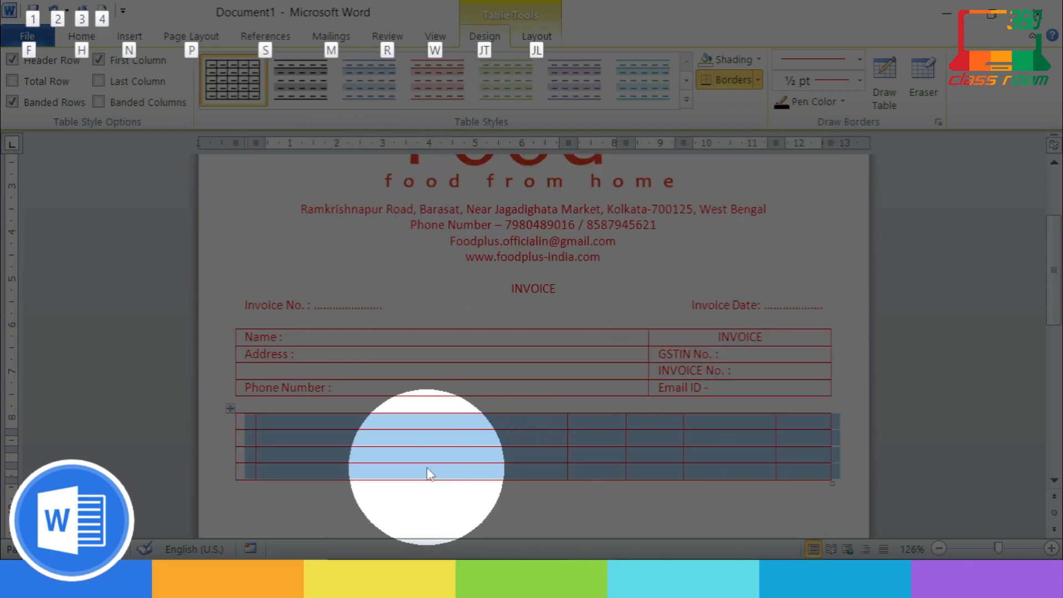
{"action": "left_click", "coordinate": [256, 422]}
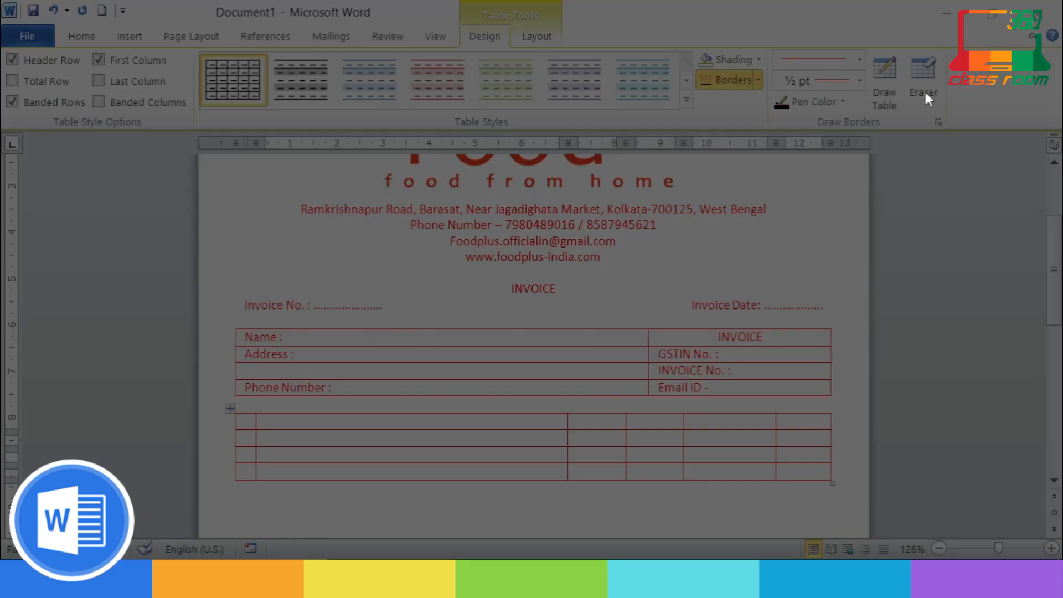
Step: Erase the divider between the second and third columns in all four rows
{"action": "left_click", "coordinate": [924, 83]}
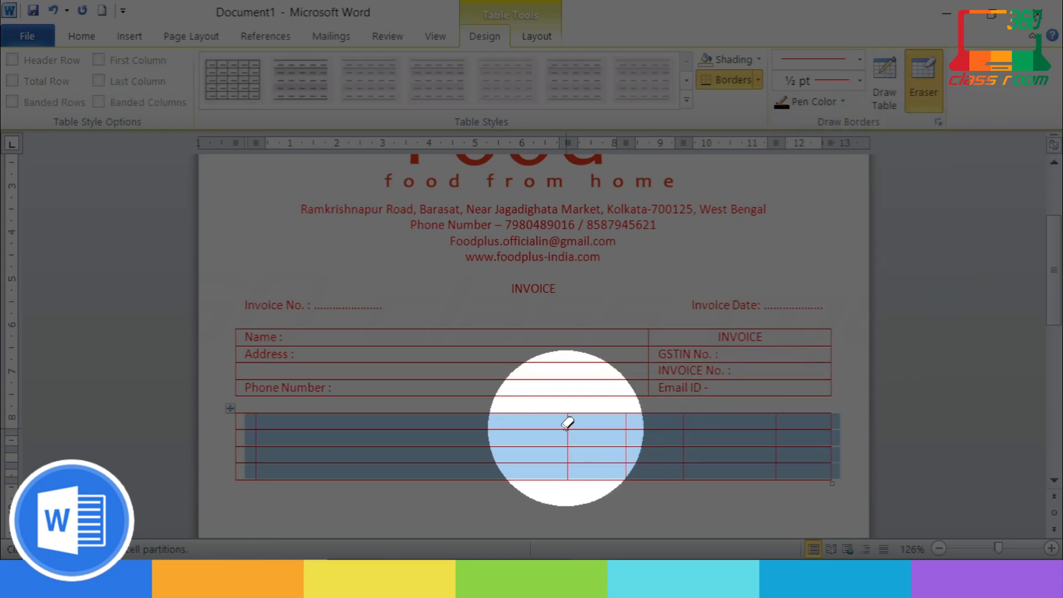
{"action": "left_click", "coordinate": [569, 427]}
{"action": "left_click", "coordinate": [577, 437]}
{"action": "left_click", "coordinate": [571, 458]}
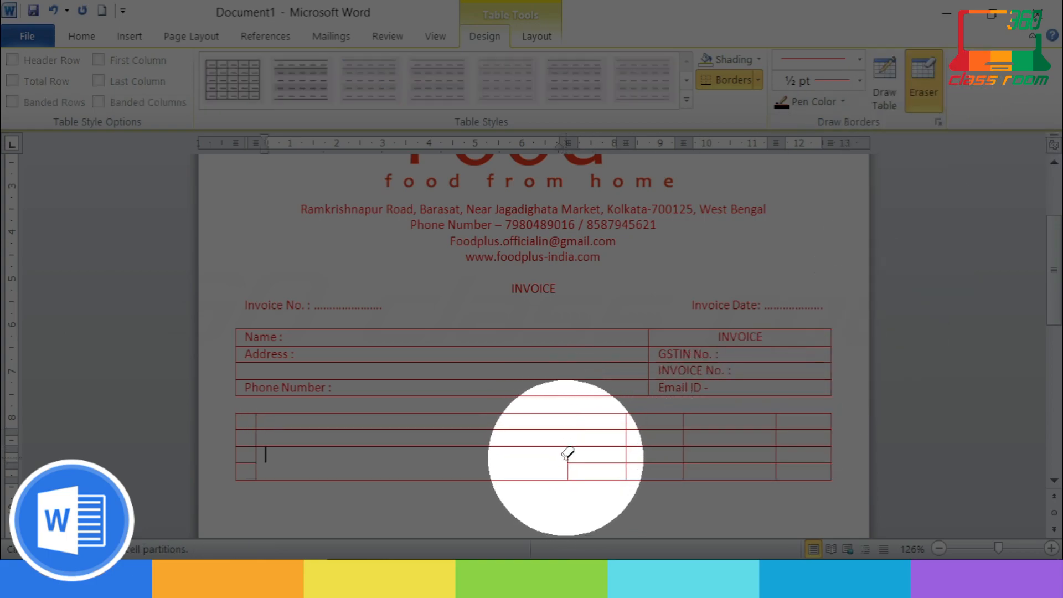
{"action": "key", "text": "ctrl+z"}
{"action": "left_click", "coordinate": [569, 457]}
{"action": "left_click", "coordinate": [570, 473]}
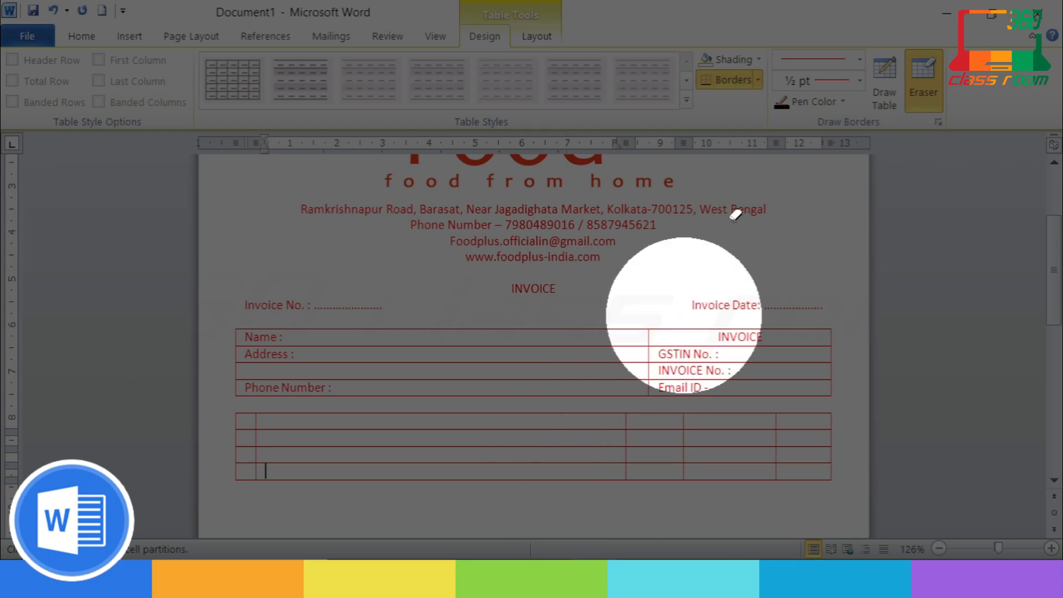
{"action": "left_click", "coordinate": [885, 89]}
{"action": "left_click", "coordinate": [81, 36]}
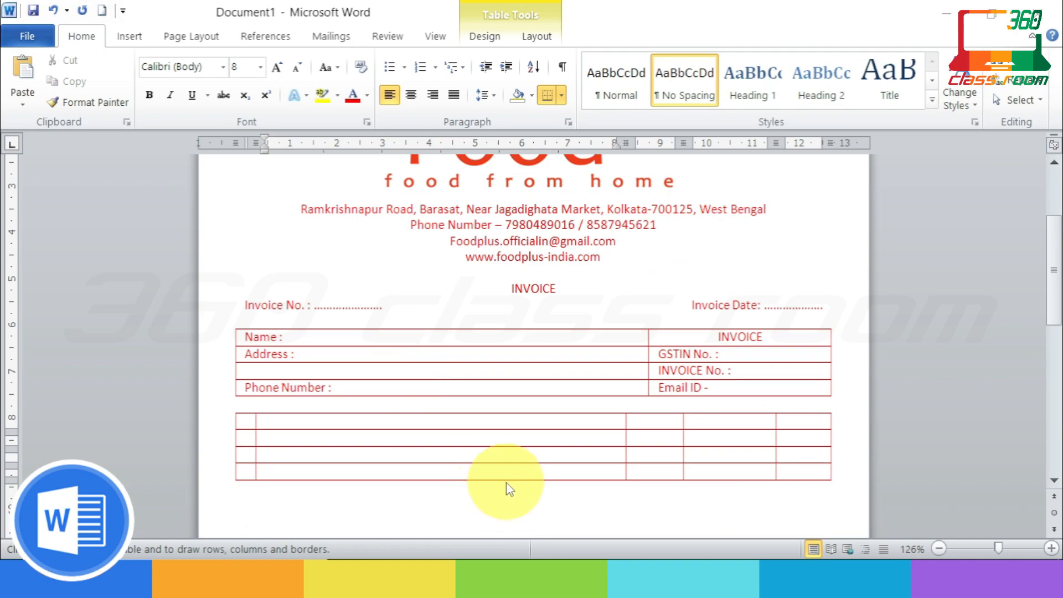
Step: Enter 'Sl.No' in the first header cell and ignore its spelling flag
{"action": "left_click", "coordinate": [250, 420]}
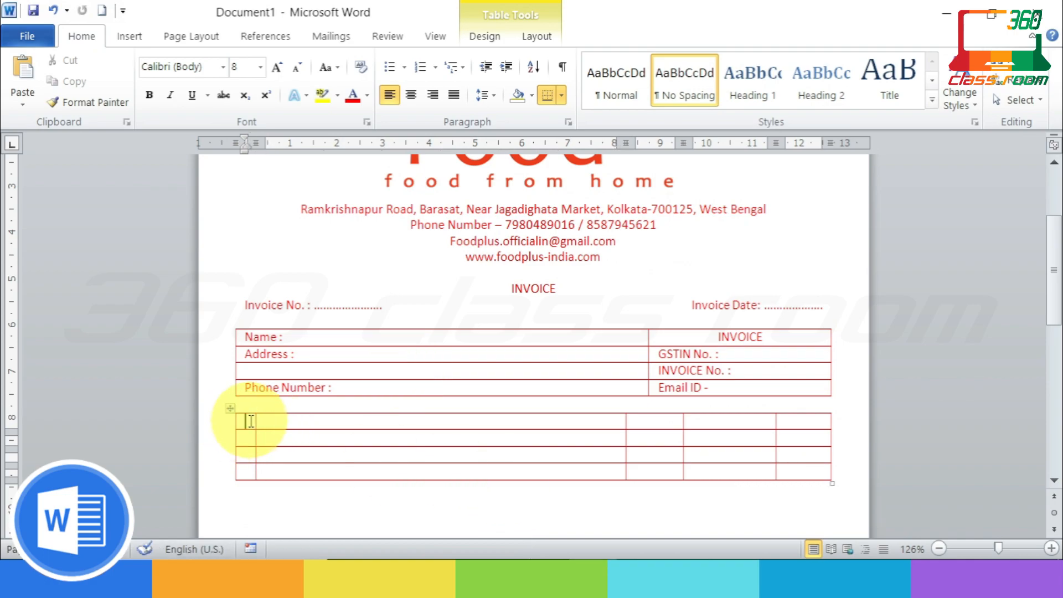
{"action": "type", "text": "S"}
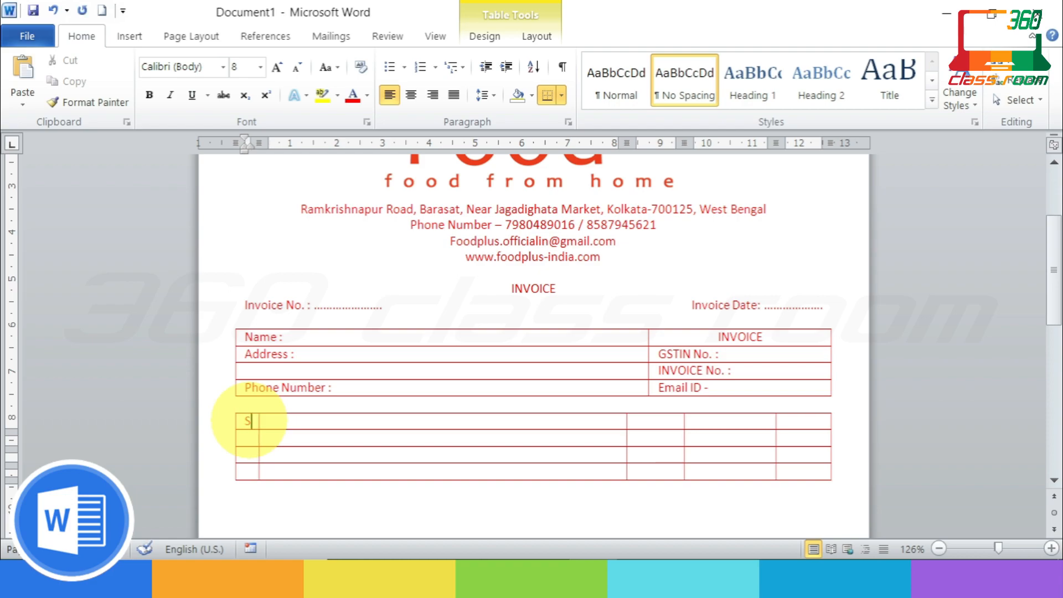
{"action": "type", "text": "l"}
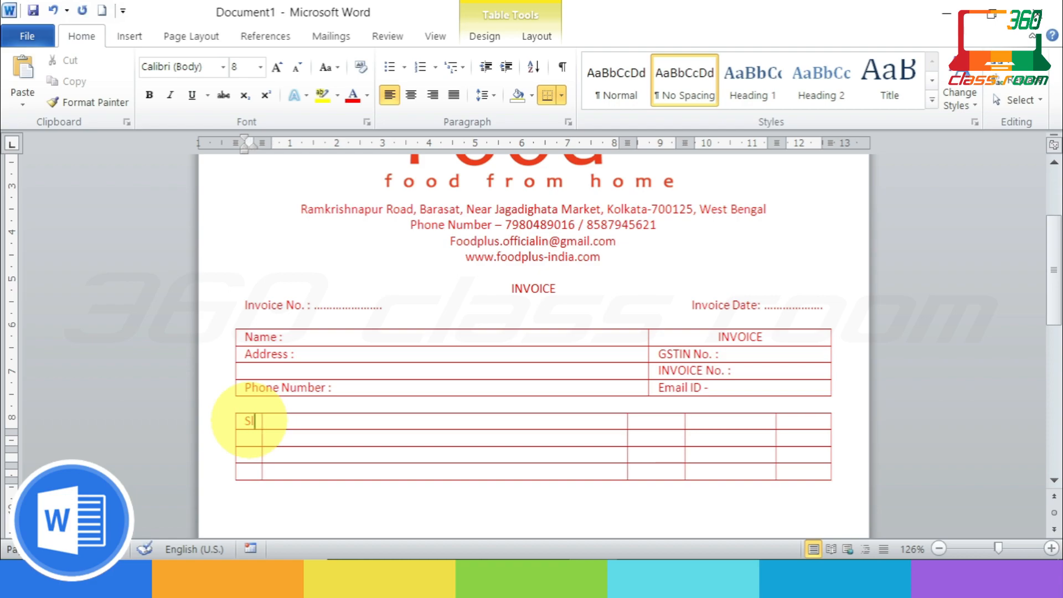
{"action": "type", "text": ".No."}
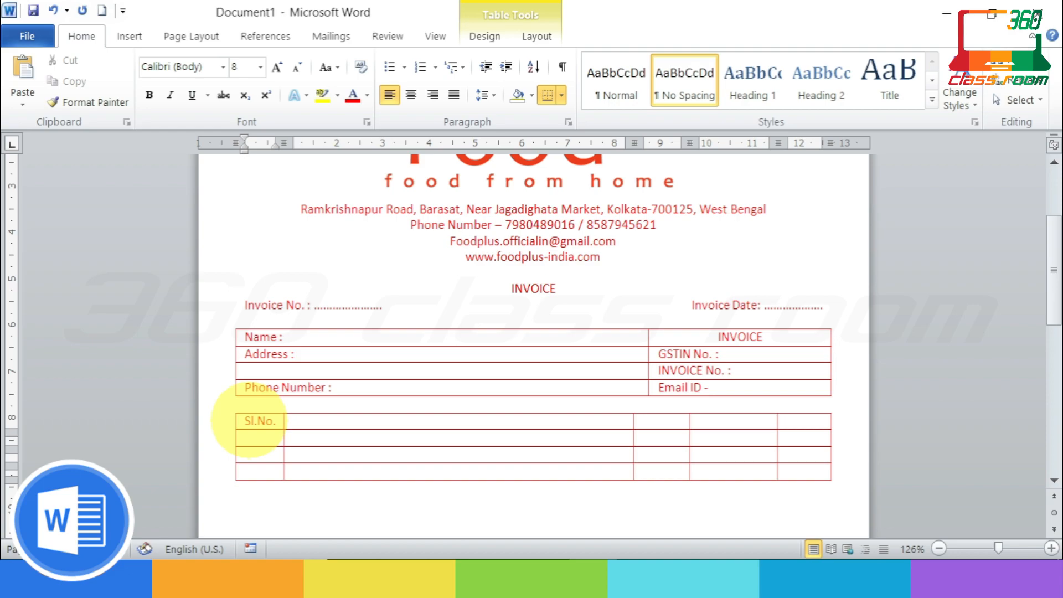
{"action": "left_click", "coordinate": [312, 422]}
{"action": "right_click", "coordinate": [259, 422]}
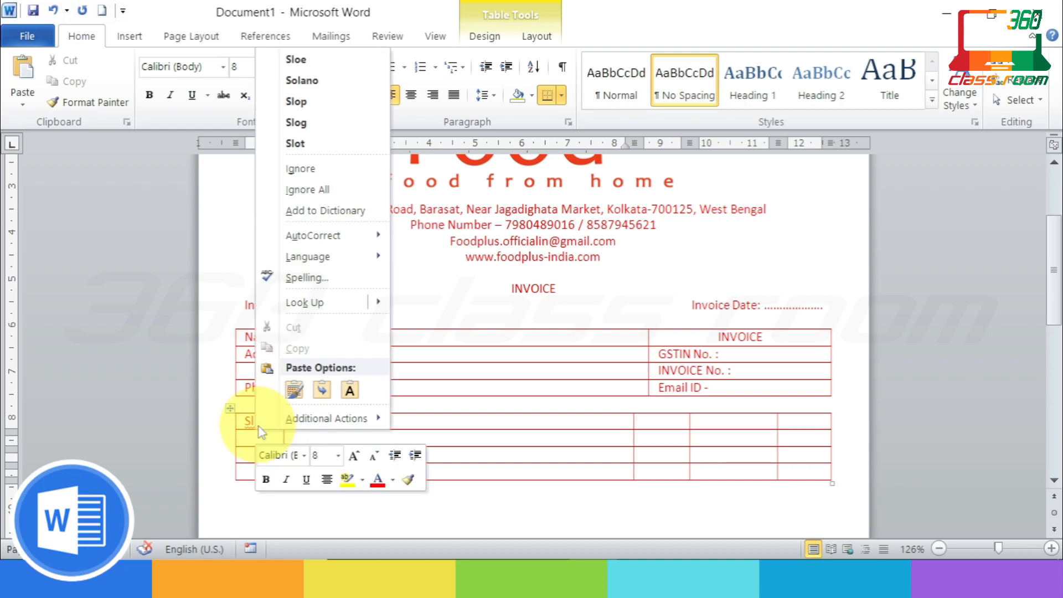
{"action": "left_click", "coordinate": [302, 169]}
Step: Correct the spacing of the Sl.No. heading so it fits on one line
{"action": "left_click", "coordinate": [258, 422]}
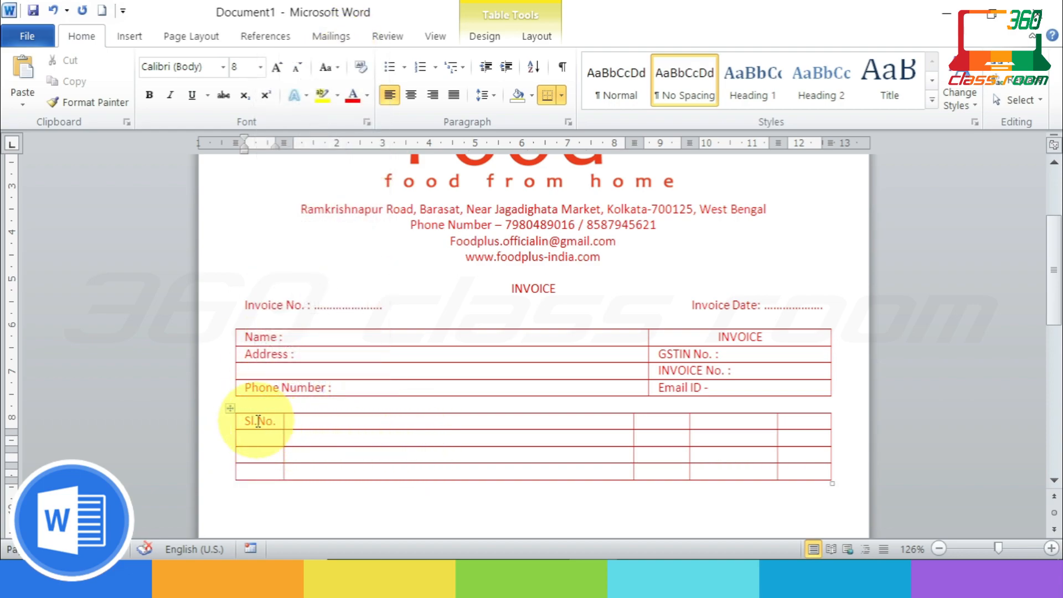
{"action": "left_click", "coordinate": [266, 422]}
{"action": "key", "text": "BackSpace"}
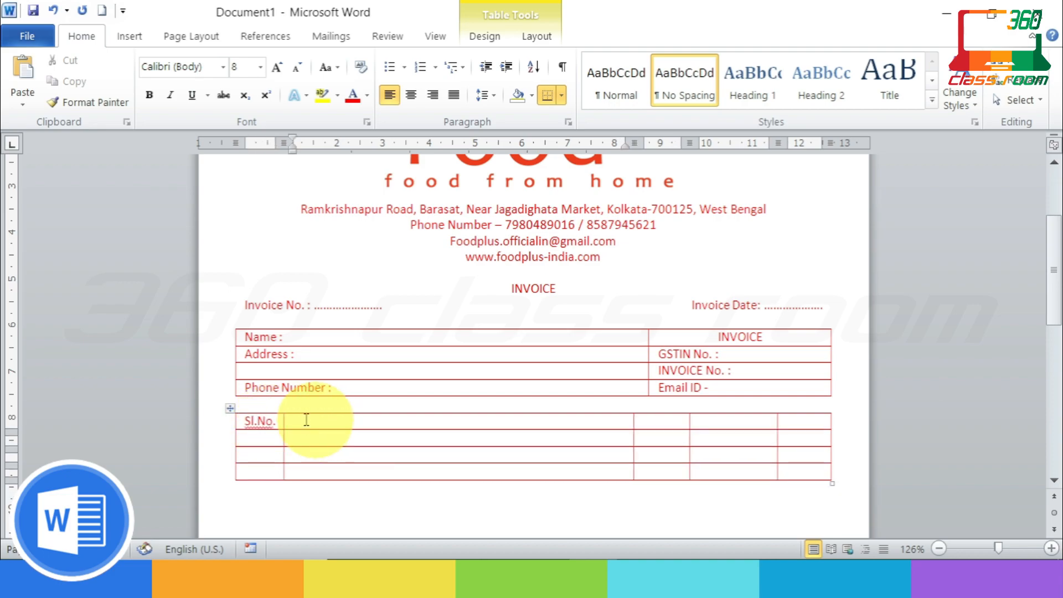
{"action": "left_click", "coordinate": [258, 422]}
{"action": "key", "text": "Return"}
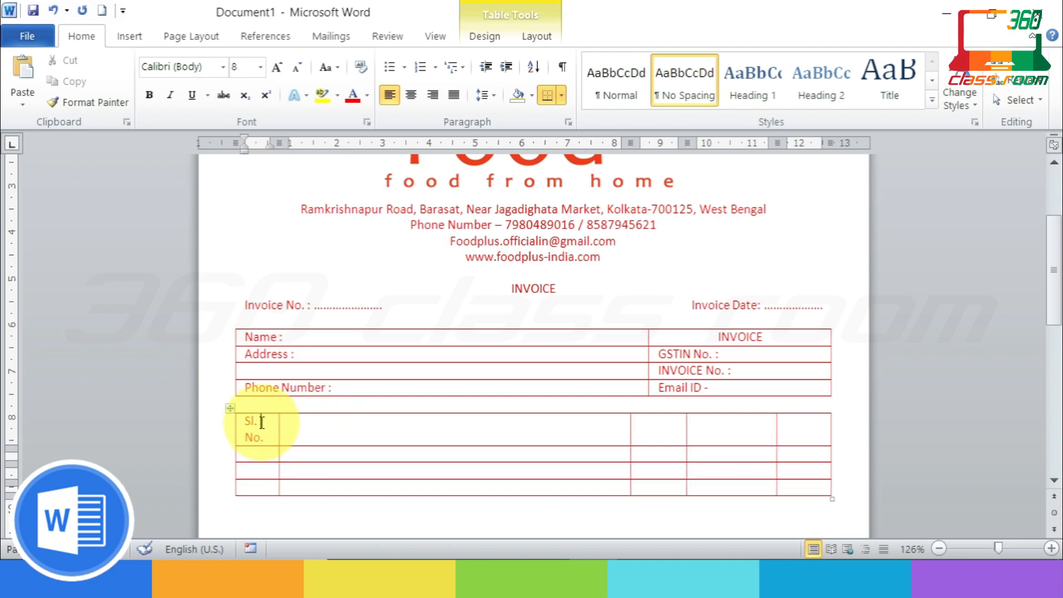
{"action": "left_click", "coordinate": [261, 421]}
{"action": "key", "text": "Delete"}
{"action": "type", "text": "N"}
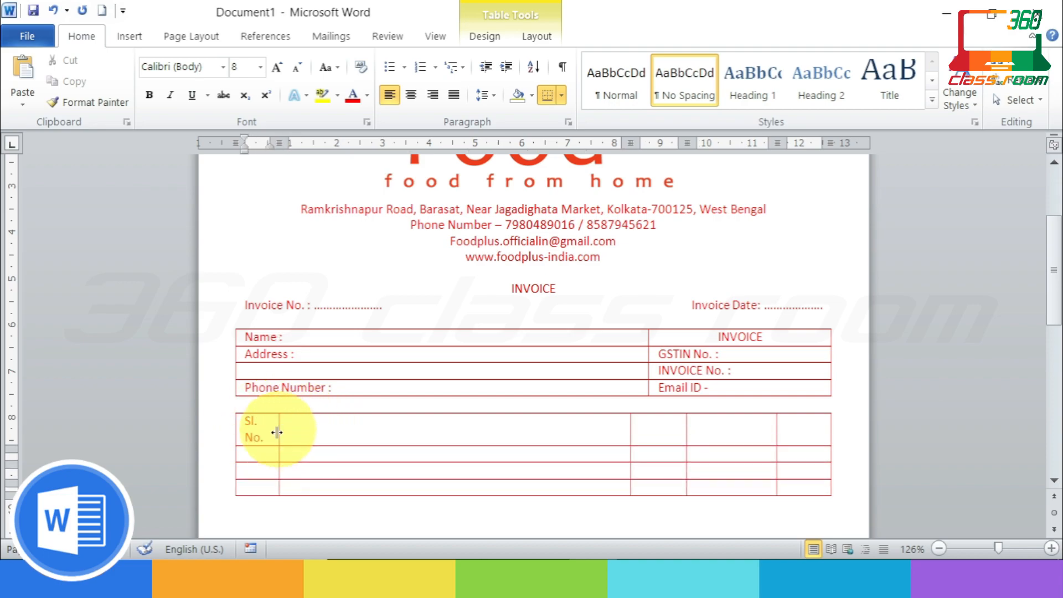
{"action": "left_click", "coordinate": [246, 437]}
{"action": "key", "text": "BackSpace"}
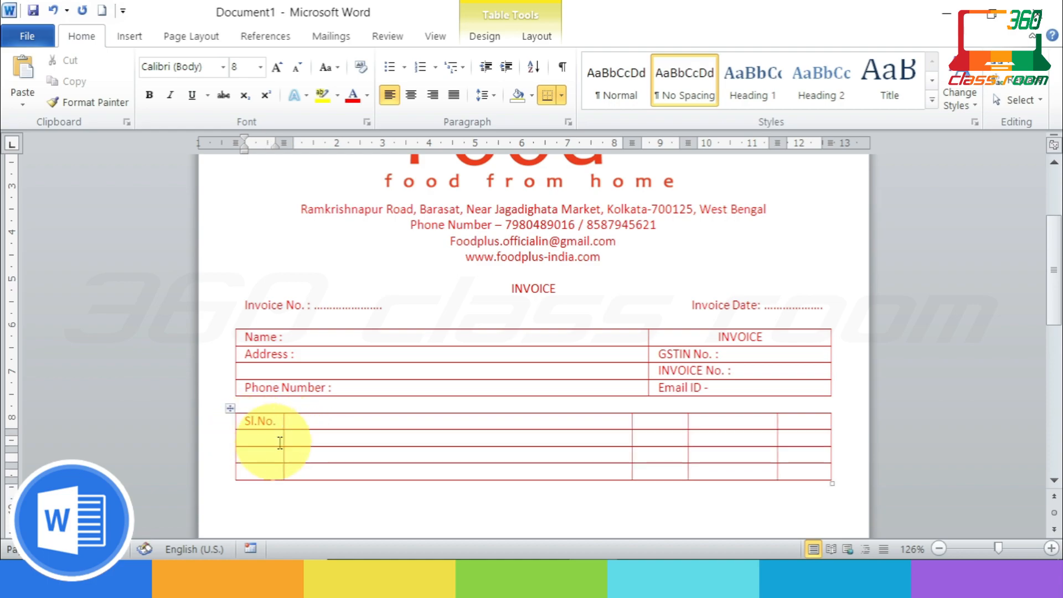
{"action": "right_click", "coordinate": [258, 422]}
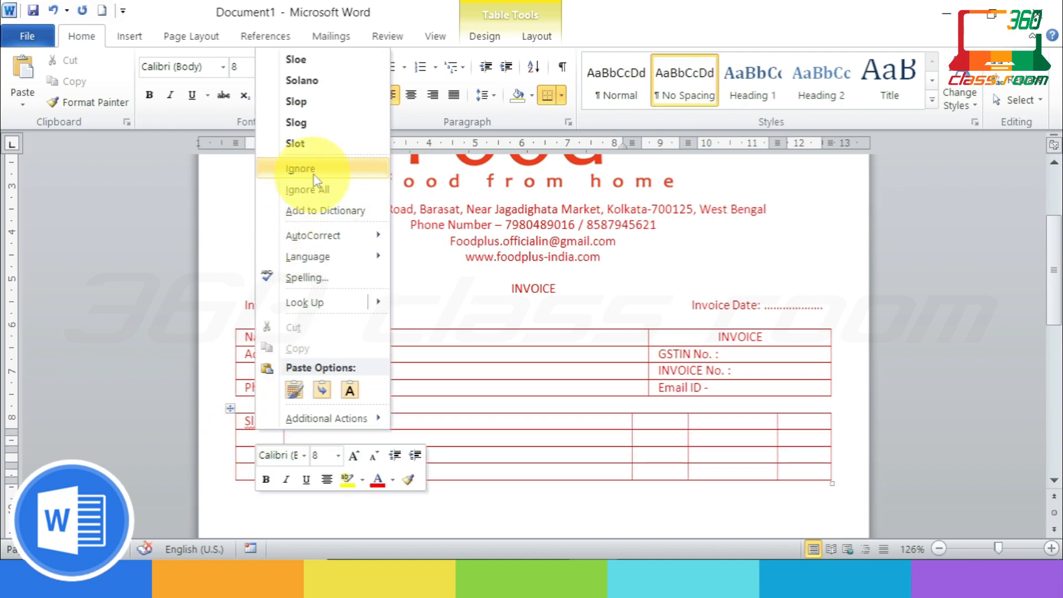
{"action": "left_click", "coordinate": [297, 166]}
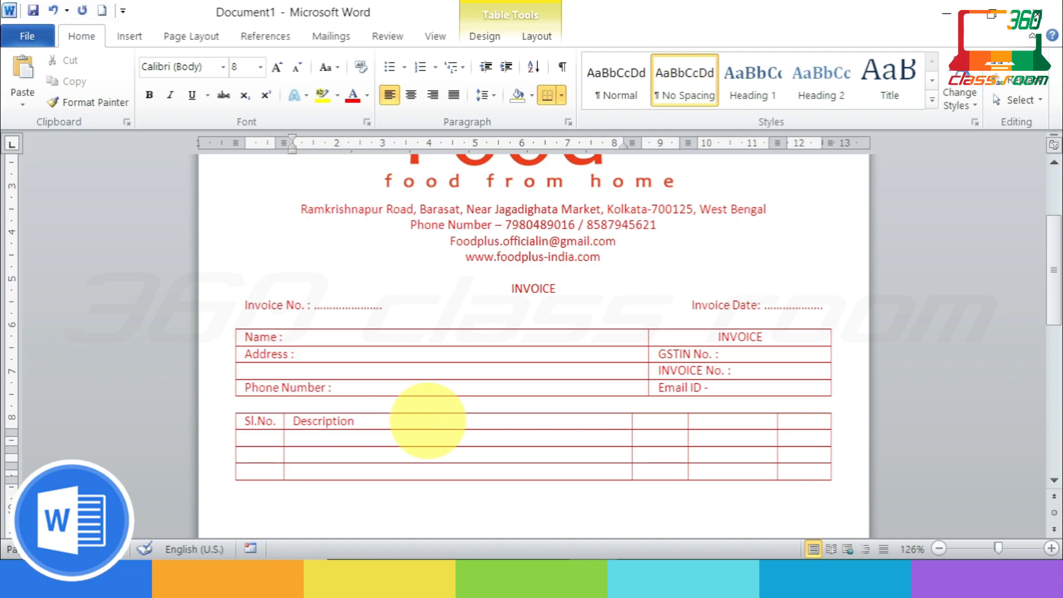
Step: Narrow the Sl.No. column and centre the Description heading
{"action": "left_click_drag", "start_coordinate": [427, 420], "coordinate": [290, 422]}
{"action": "left_click", "coordinate": [368, 419]}
{"action": "left_click", "coordinate": [296, 423]}
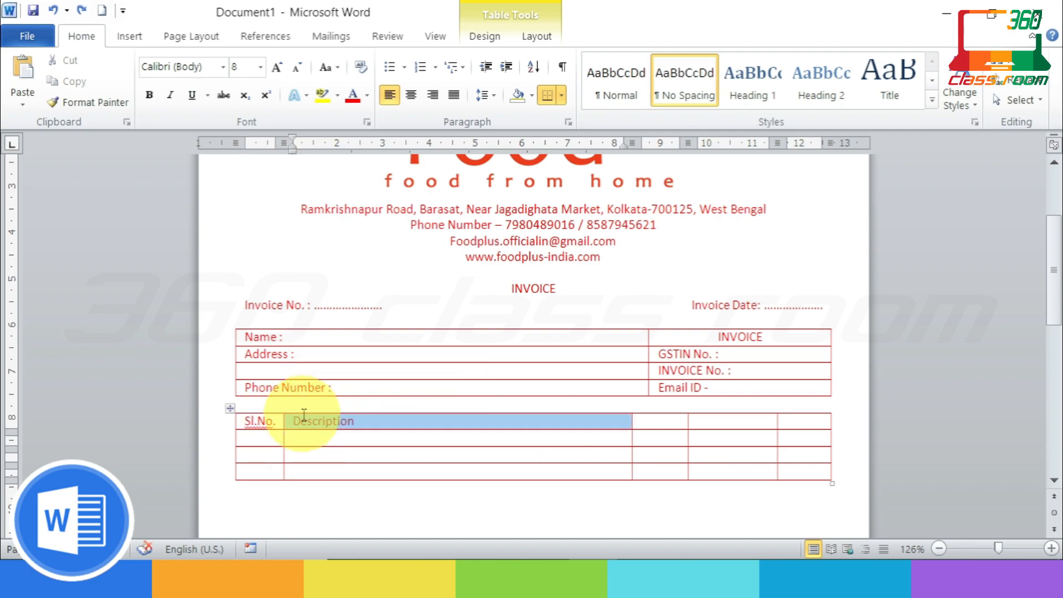
{"action": "left_click", "coordinate": [412, 98]}
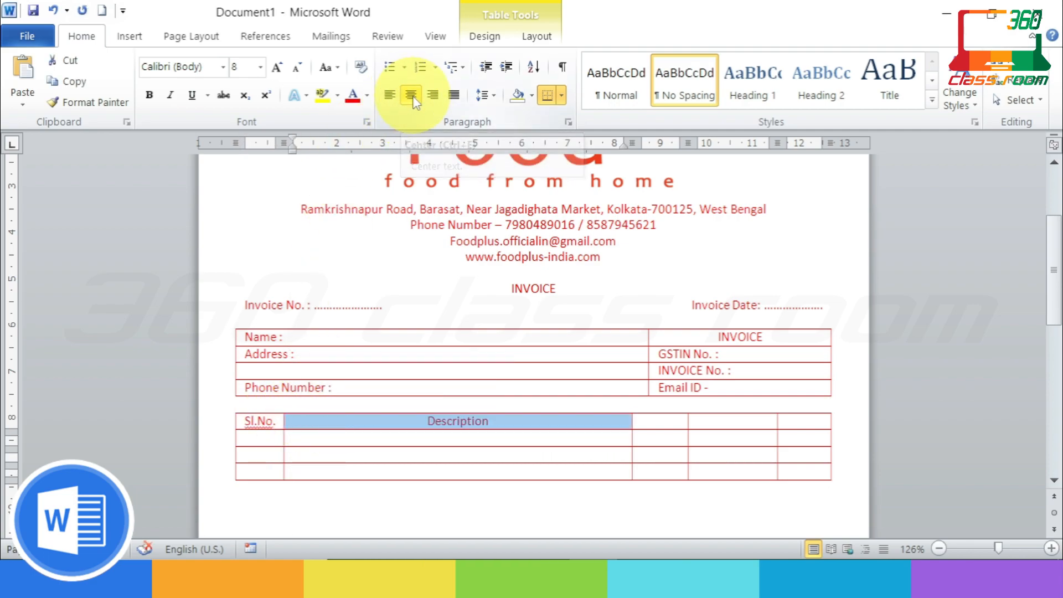
{"action": "right_click", "coordinate": [258, 422]}
{"action": "left_click", "coordinate": [332, 208]}
Step: Add the Qty., Rate and Amount headings and centre all three
{"action": "left_click", "coordinate": [658, 423]}
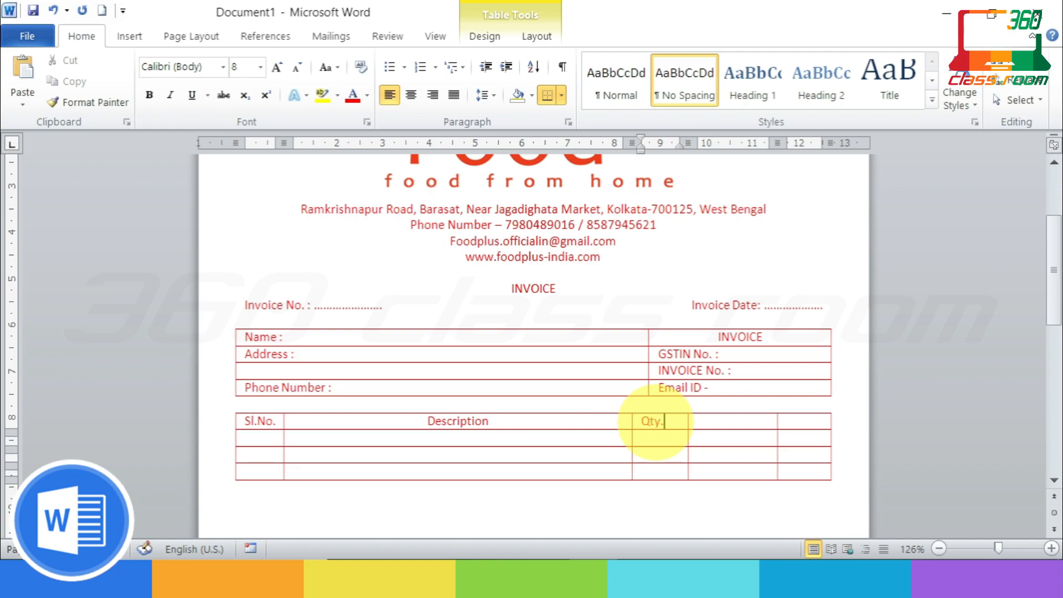
{"action": "left_click", "coordinate": [726, 419]}
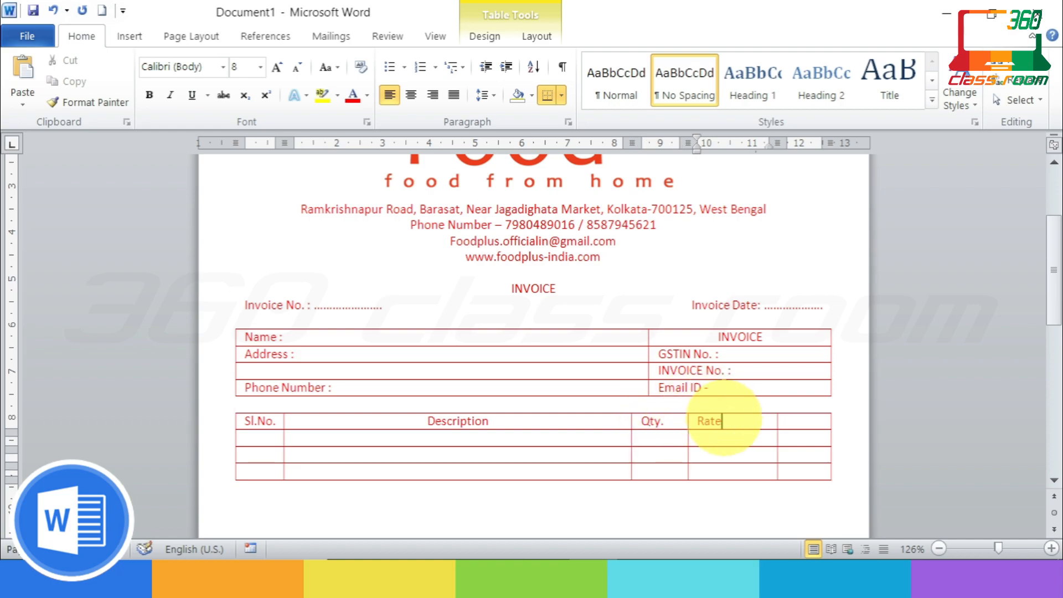
{"action": "left_click_drag", "start_coordinate": [727, 420], "coordinate": [653, 421]}
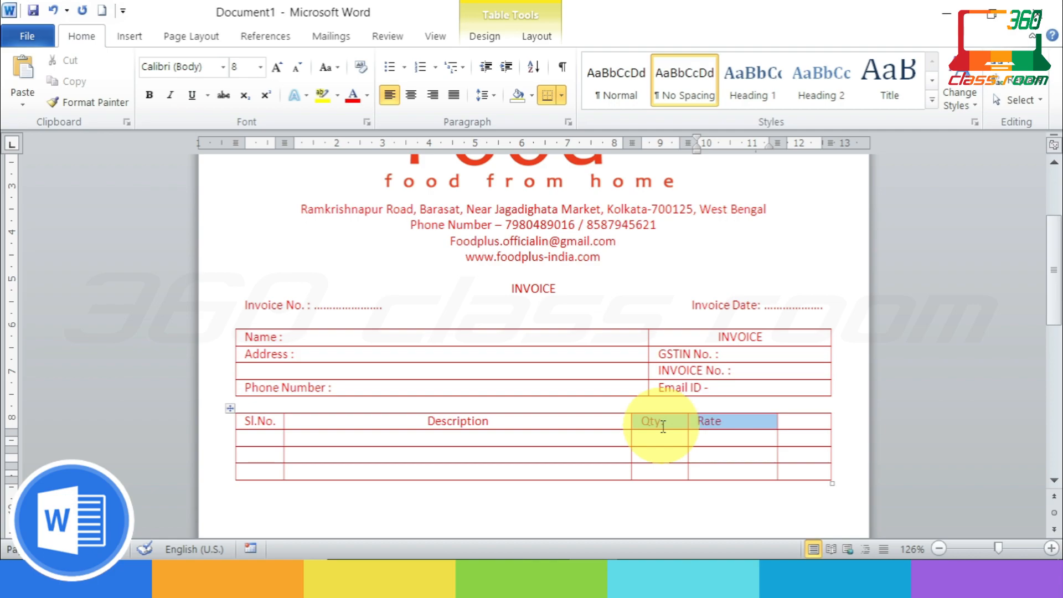
{"action": "left_click", "coordinate": [792, 422]}
{"action": "type", "text": "Amount"}
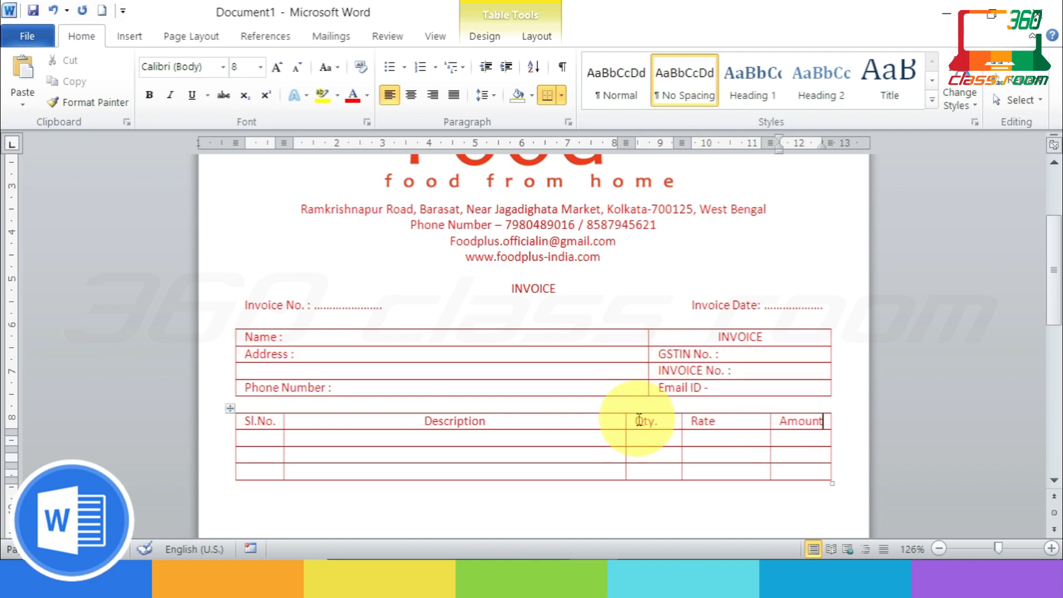
{"action": "left_click_drag", "start_coordinate": [639, 421], "coordinate": [806, 423]}
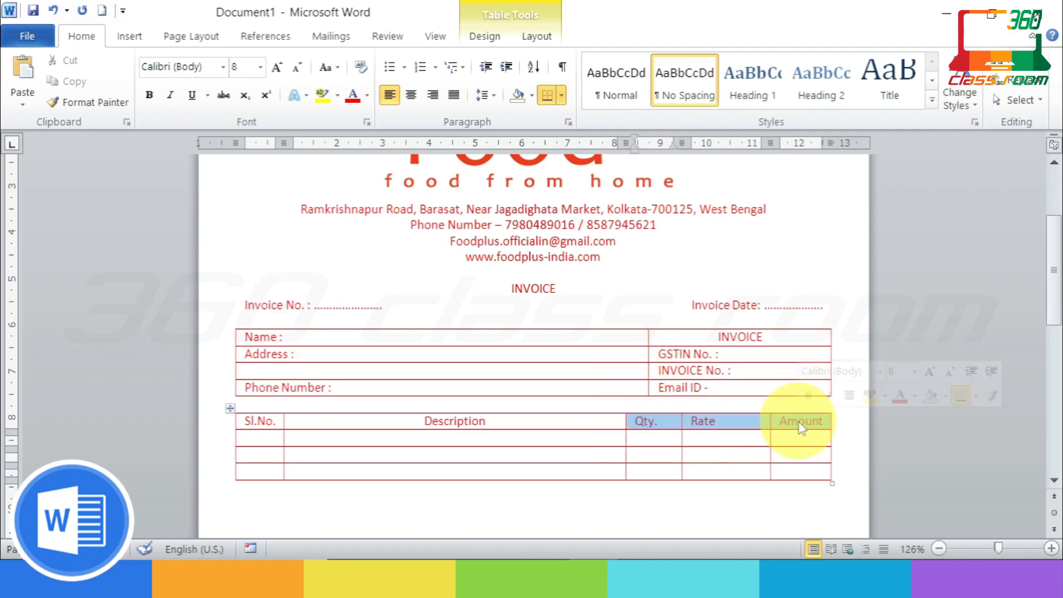
{"action": "left_click", "coordinate": [412, 97]}
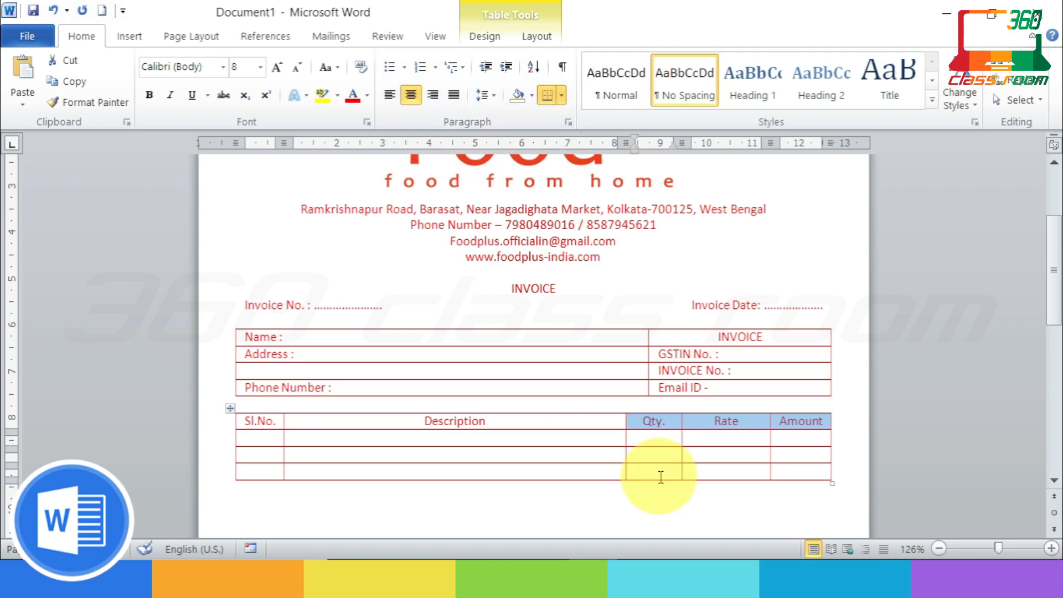
Step: Add blank lines in the first item row's Description cell to make the row much taller
{"action": "left_click", "coordinate": [299, 439]}
{"action": "key", "text": "Return"}
{"action": "key", "text": "Return"}
{"action": "key", "text": "Return"}
{"action": "key", "text": "Return"}
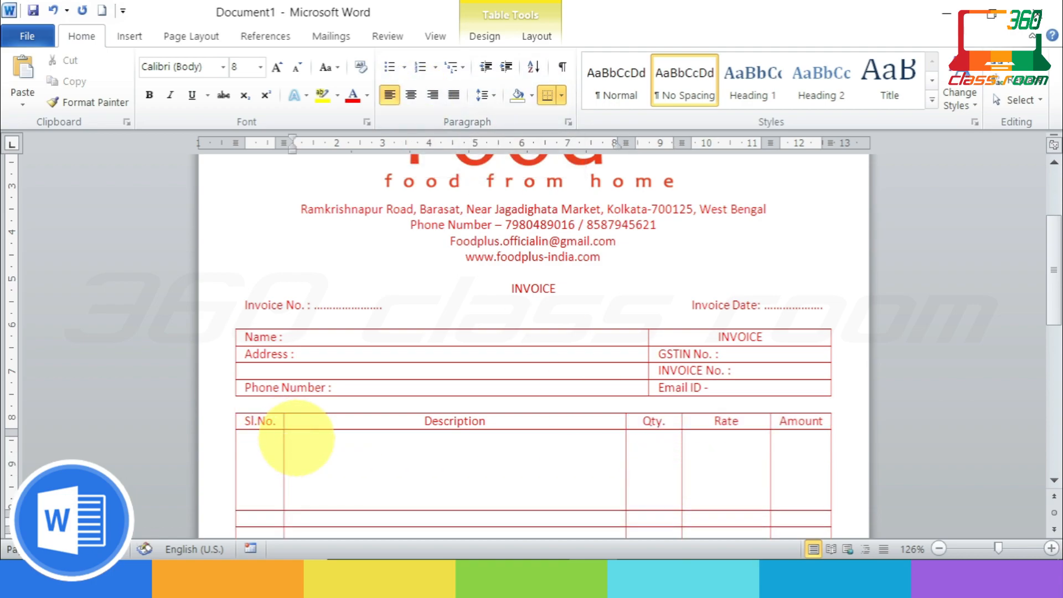
{"action": "scroll", "coordinate": [356, 420], "scroll_direction": "down", "scroll_amount": 8, "text": "ctrl"}
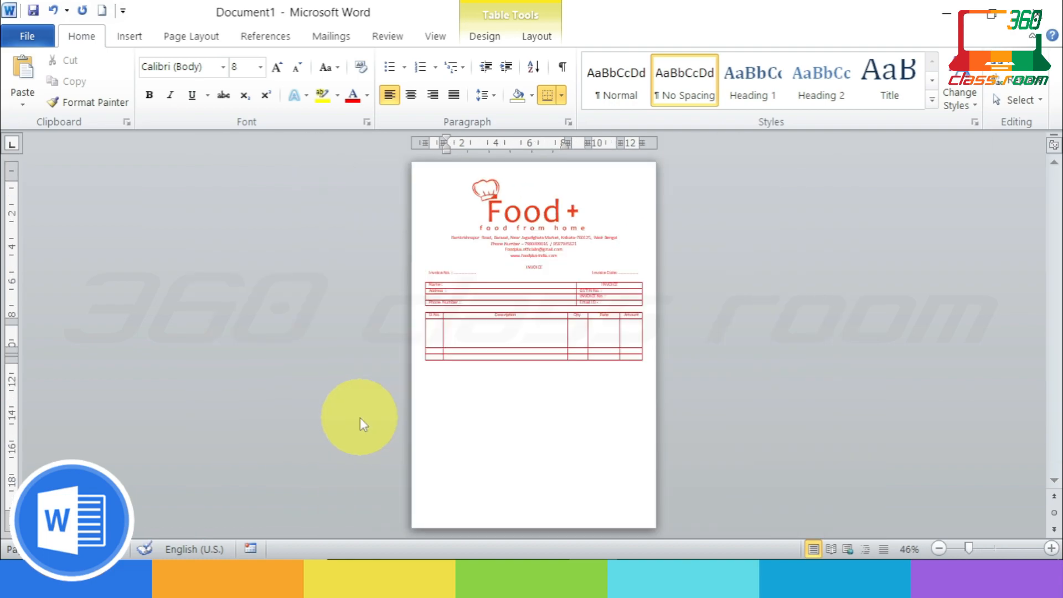
{"action": "key", "text": "Return"}
{"action": "key", "text": "Return"}
{"action": "key", "text": "Return"}
{"action": "key", "text": "Return"}
{"action": "key", "text": "Return"}
{"action": "key", "text": "Return"}
{"action": "key", "text": "Return"}
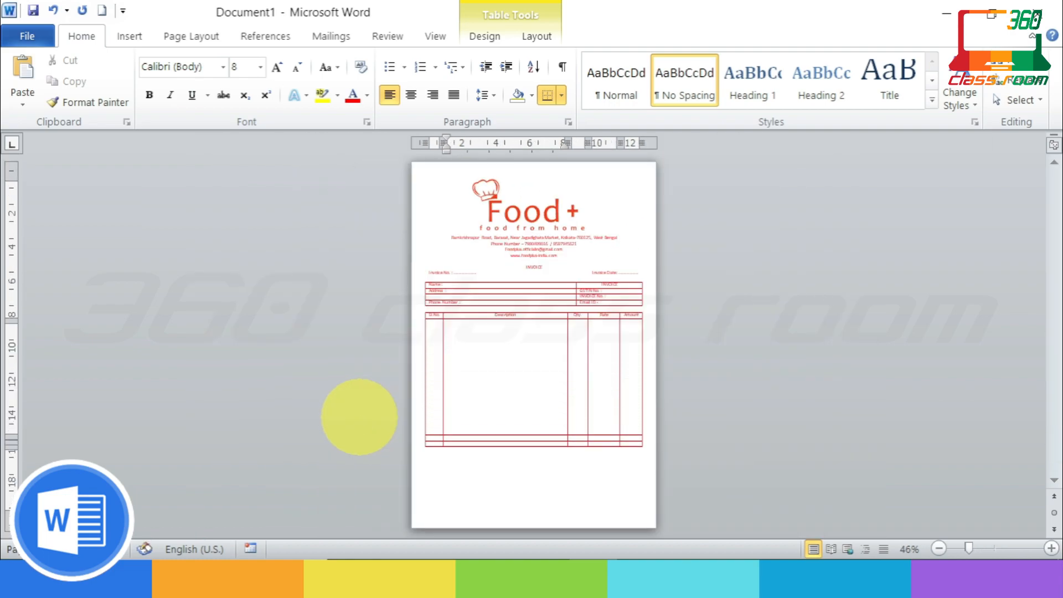
{"action": "scroll", "coordinate": [564, 404], "scroll_direction": "up", "scroll_amount": 5}
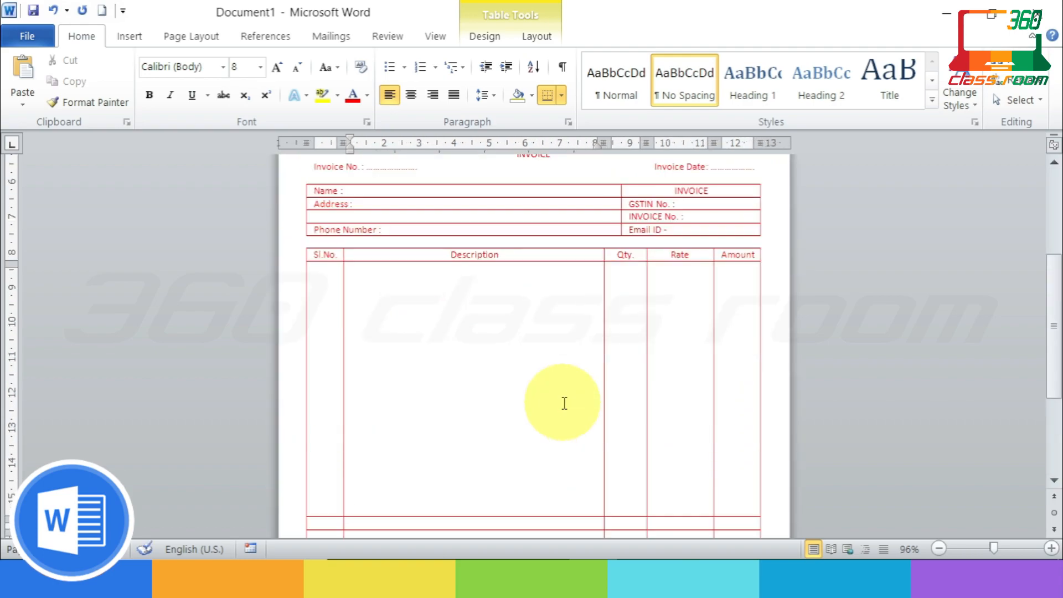
{"action": "scroll", "coordinate": [564, 404], "scroll_direction": "up", "scroll_amount": 2, "text": "ctrl"}
{"action": "scroll", "coordinate": [565, 404], "scroll_direction": "down", "scroll_amount": 1}
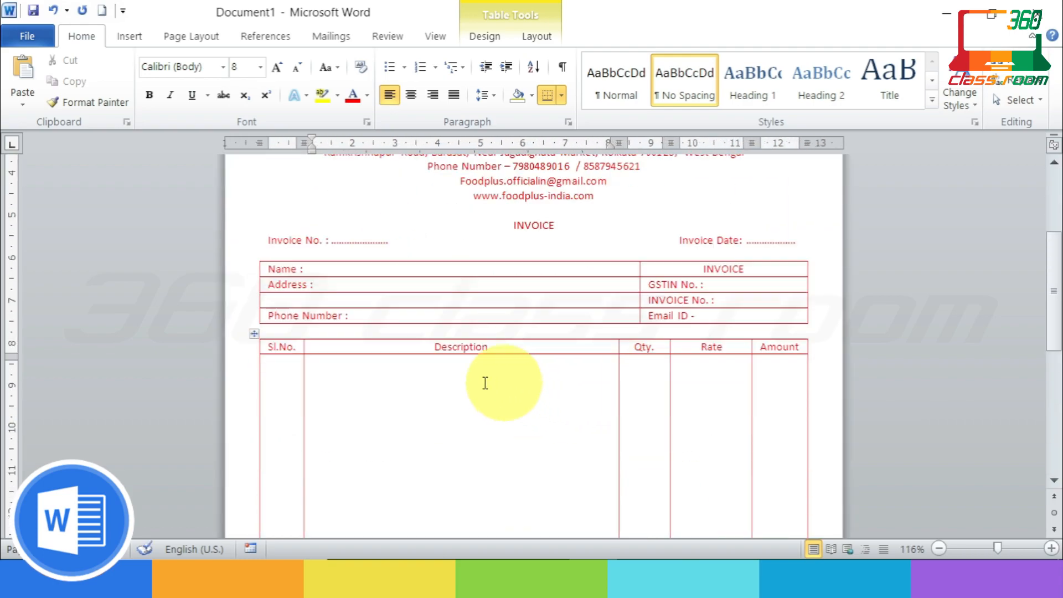
Step: Bold the item table's header row and the INVOICE heading with Ctrl+B
{"action": "left_click_drag", "start_coordinate": [269, 346], "coordinate": [782, 360]}
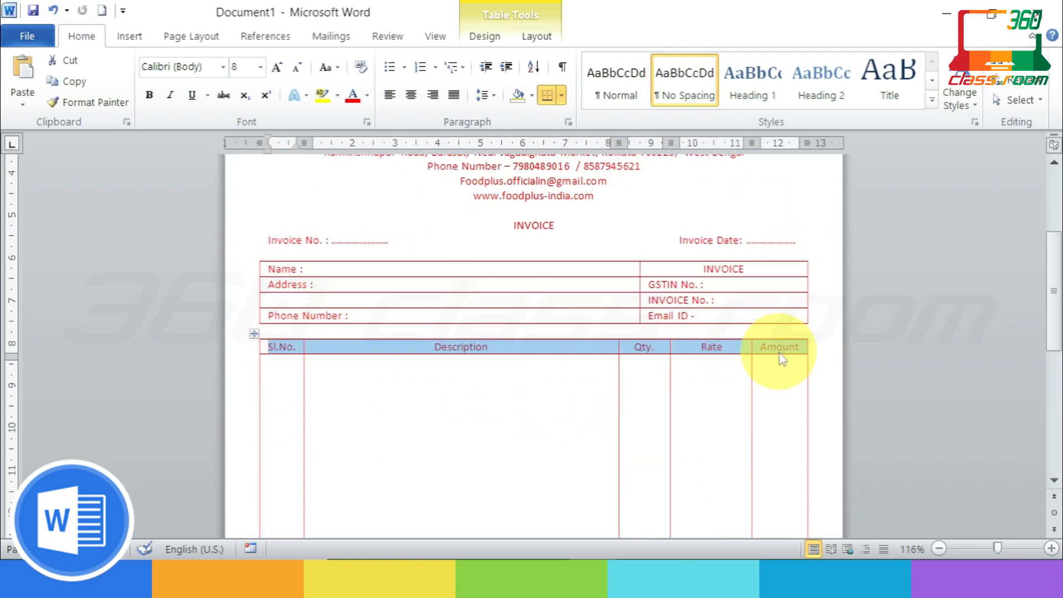
{"action": "key", "text": "ctrl+b"}
{"action": "left_click", "coordinate": [718, 414]}
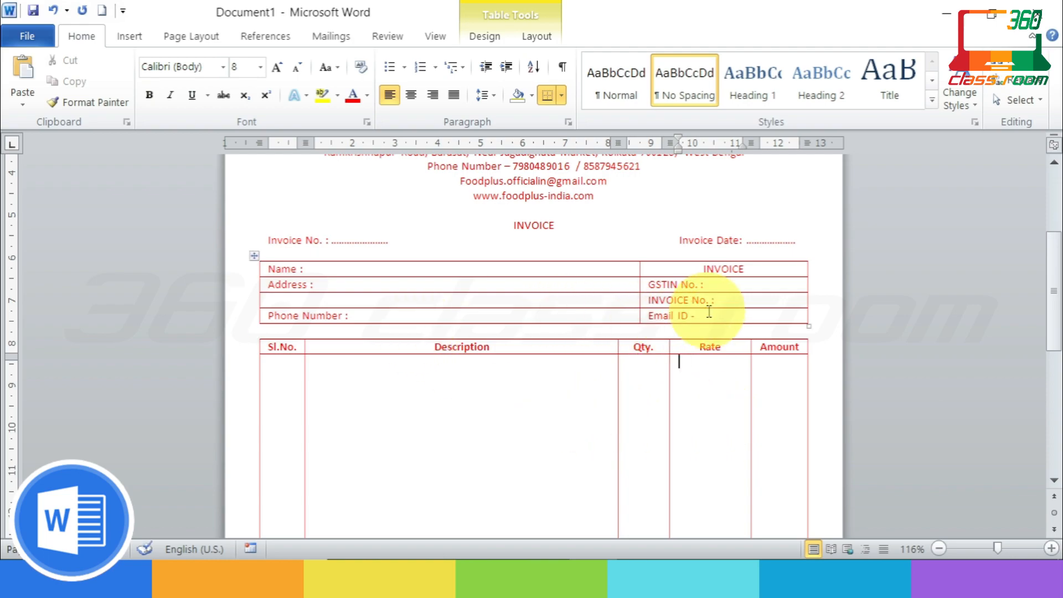
{"action": "left_click_drag", "start_coordinate": [563, 225], "coordinate": [501, 225]}
{"action": "key", "text": "ctrl+b"}
{"action": "left_click", "coordinate": [729, 447]}
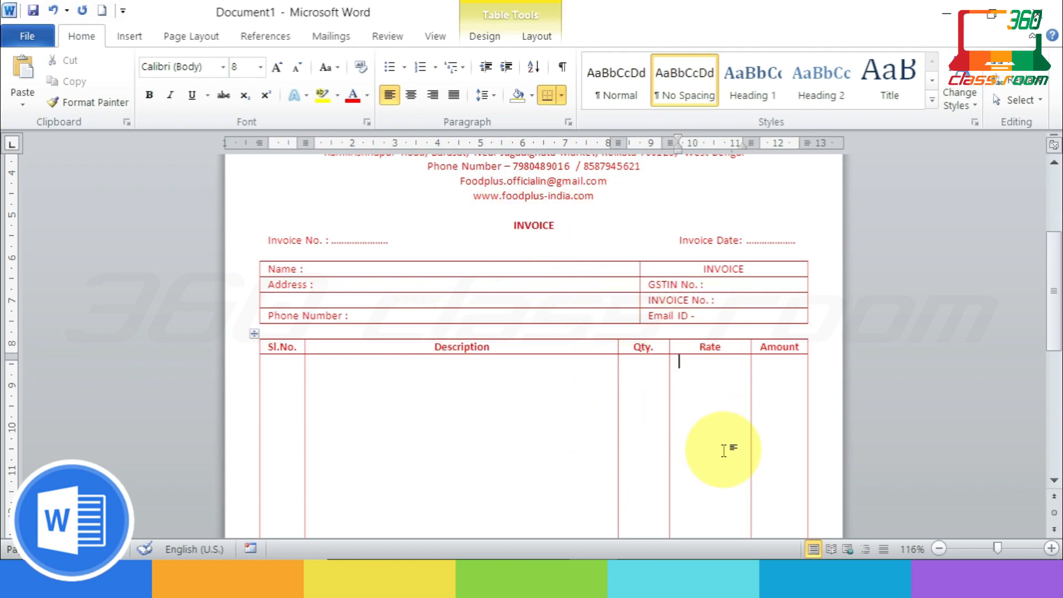
{"action": "scroll", "coordinate": [726, 451], "scroll_direction": "up", "scroll_amount": 3}
{"action": "scroll", "coordinate": [726, 451], "scroll_direction": "down", "scroll_amount": 2}
{"action": "scroll", "coordinate": [725, 452], "scroll_direction": "up", "scroll_amount": 4}
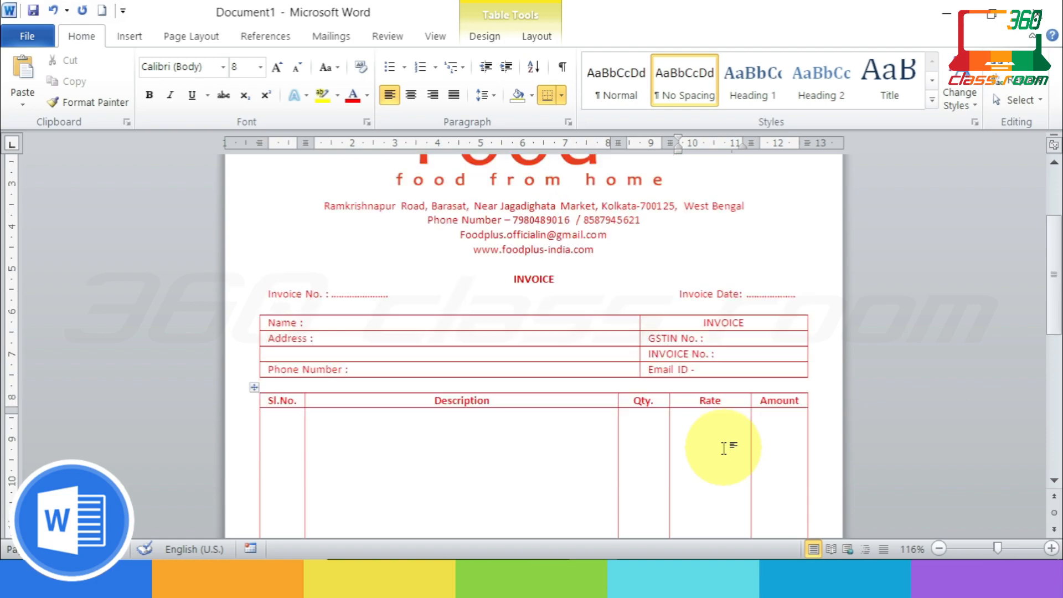
{"action": "scroll", "coordinate": [725, 449], "scroll_direction": "down", "scroll_amount": 6}
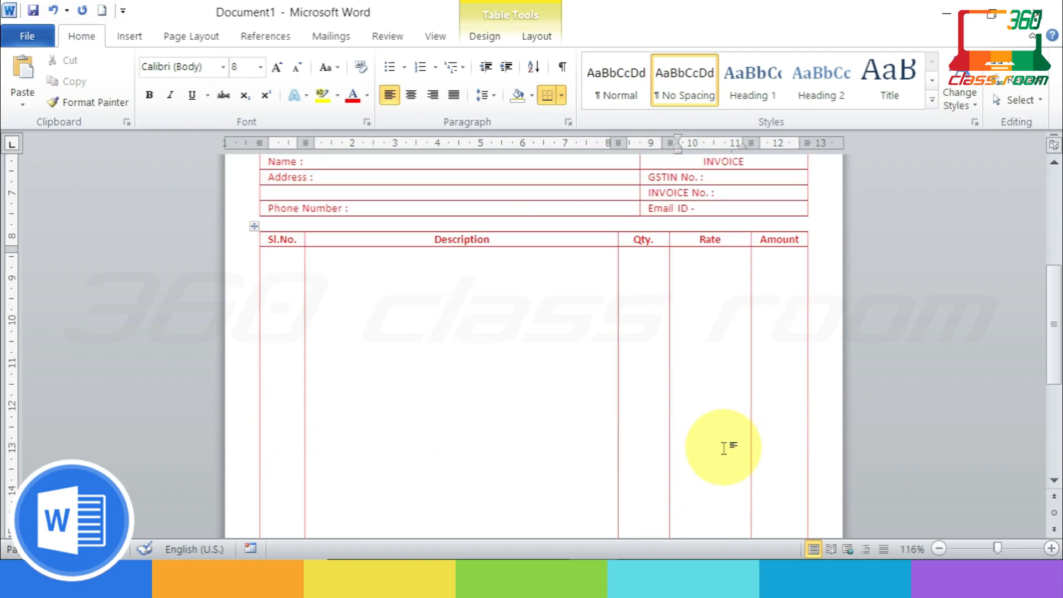
{"action": "scroll", "coordinate": [724, 449], "scroll_direction": "down", "scroll_amount": 2}
{"action": "scroll", "coordinate": [727, 443], "scroll_direction": "up", "scroll_amount": 1}
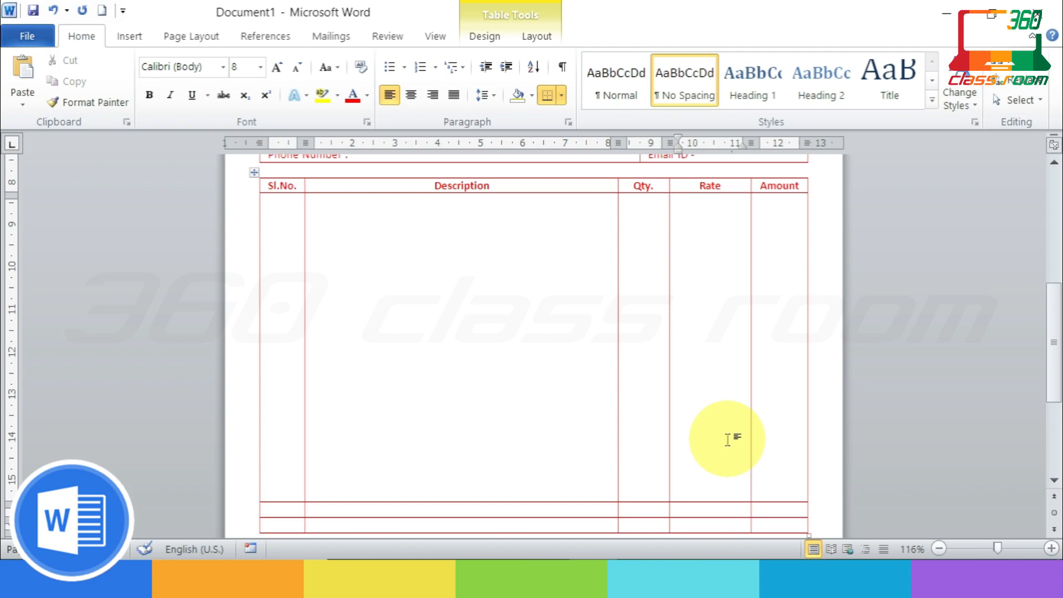
{"action": "scroll", "coordinate": [692, 415], "scroll_direction": "down", "scroll_amount": 2}
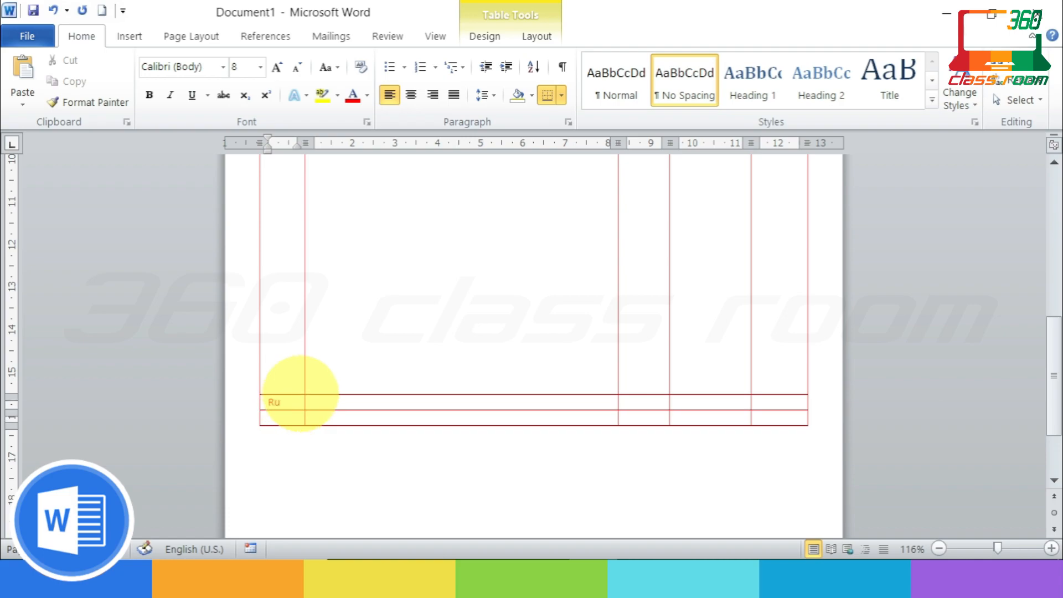
Step: Finish typing the 'Rupees In words :' label, broken over separate lines
{"action": "type", "text": "ees"}
{"action": "key", "text": "Return"}
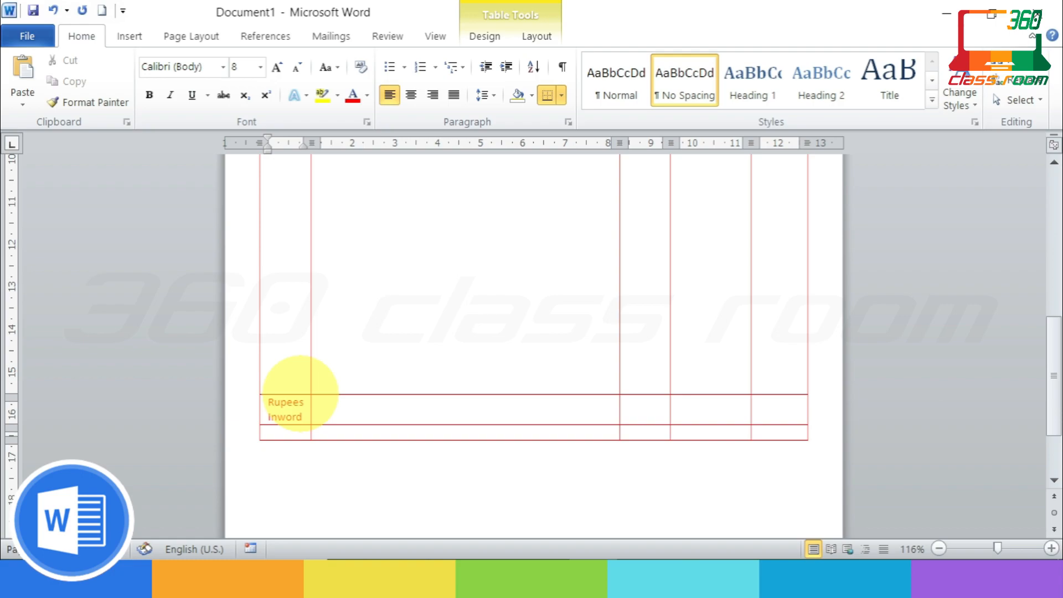
{"action": "type", "text": "Inwords"}
{"action": "key", "text": "Return"}
{"action": "type", "text": ":"}
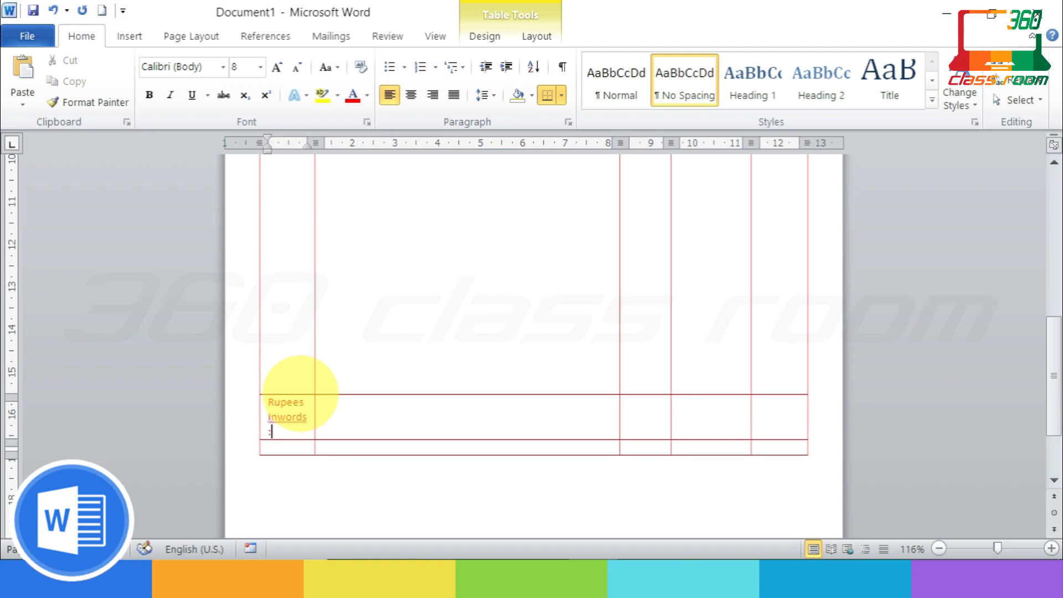
{"action": "left_click", "coordinate": [276, 417]}
{"action": "key", "text": "Return"}
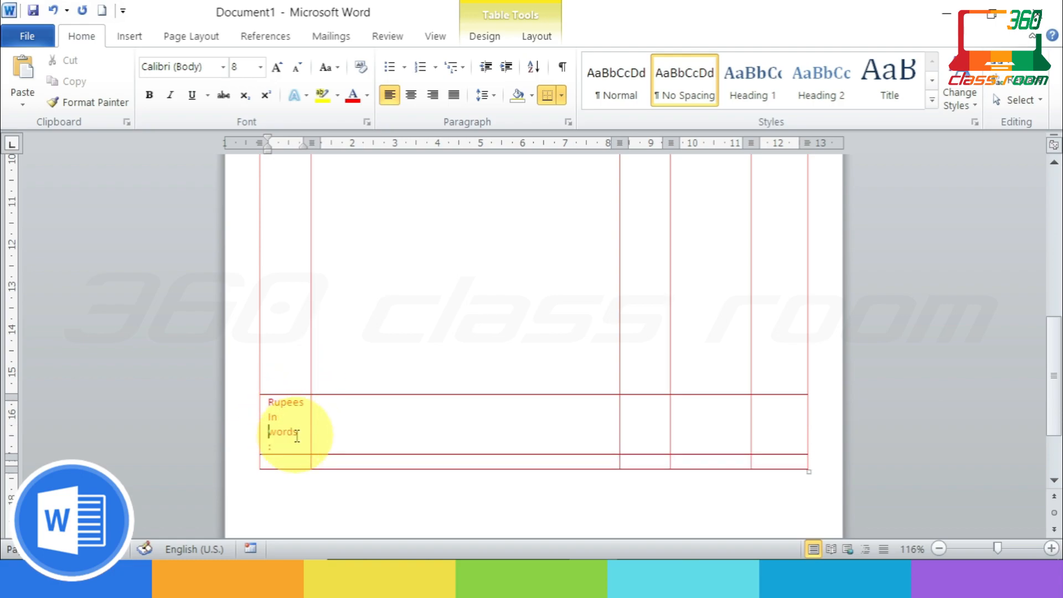
Step: Erase the border beside 'Rupees In words :' to merge it with the neighbouring cell
{"action": "left_click", "coordinate": [338, 386]}
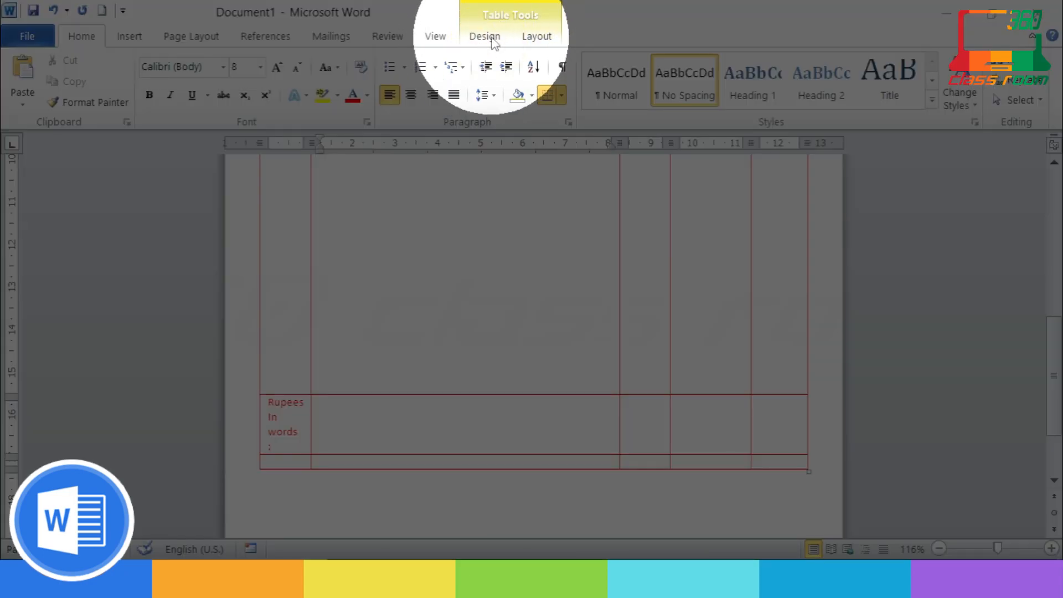
{"action": "left_click", "coordinate": [490, 40]}
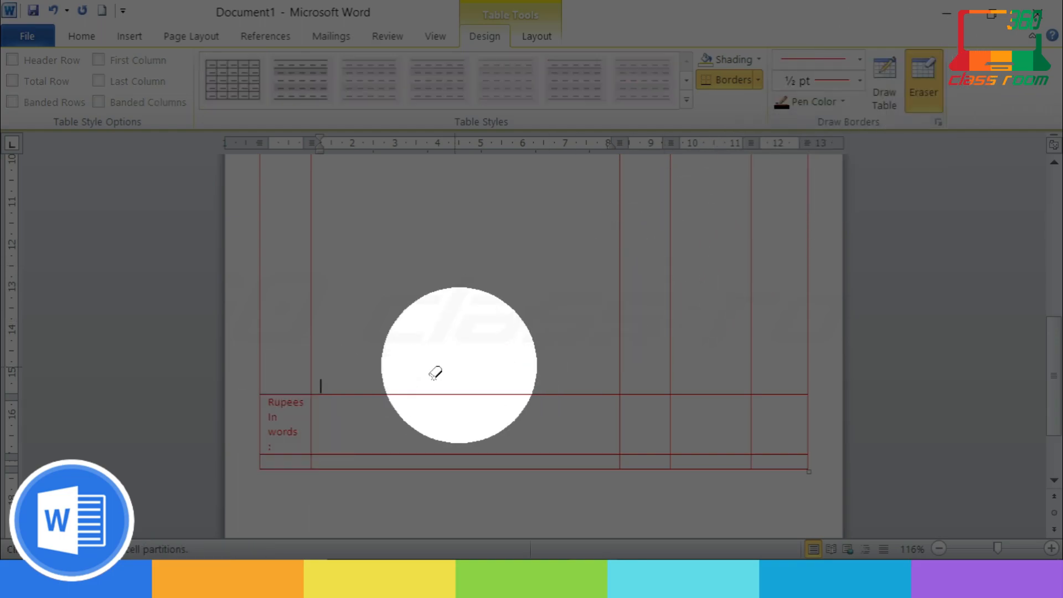
{"action": "left_click", "coordinate": [312, 421]}
{"action": "left_click", "coordinate": [938, 101]}
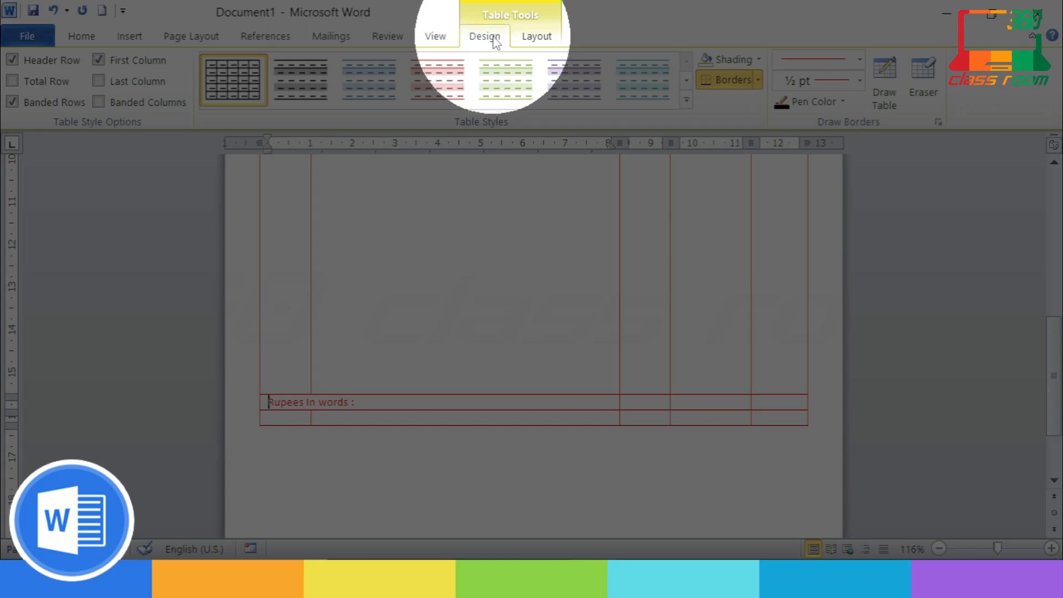
{"action": "left_click", "coordinate": [369, 403]}
{"action": "key", "text": "Return"}
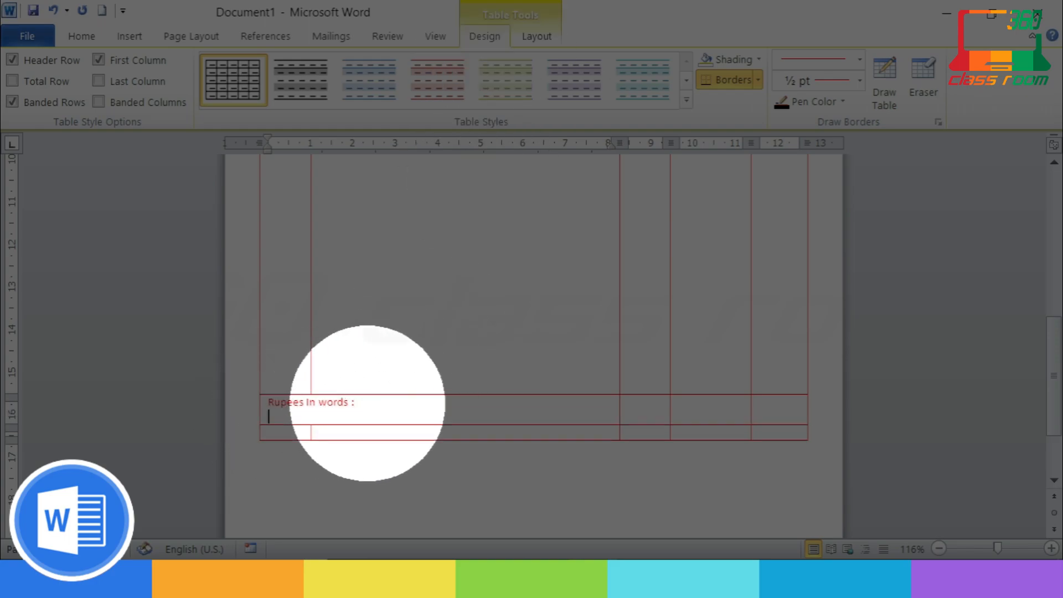
{"action": "left_click_drag", "start_coordinate": [374, 393], "coordinate": [297, 404]}
{"action": "left_click", "coordinate": [380, 409]}
{"action": "left_click", "coordinate": [653, 405]}
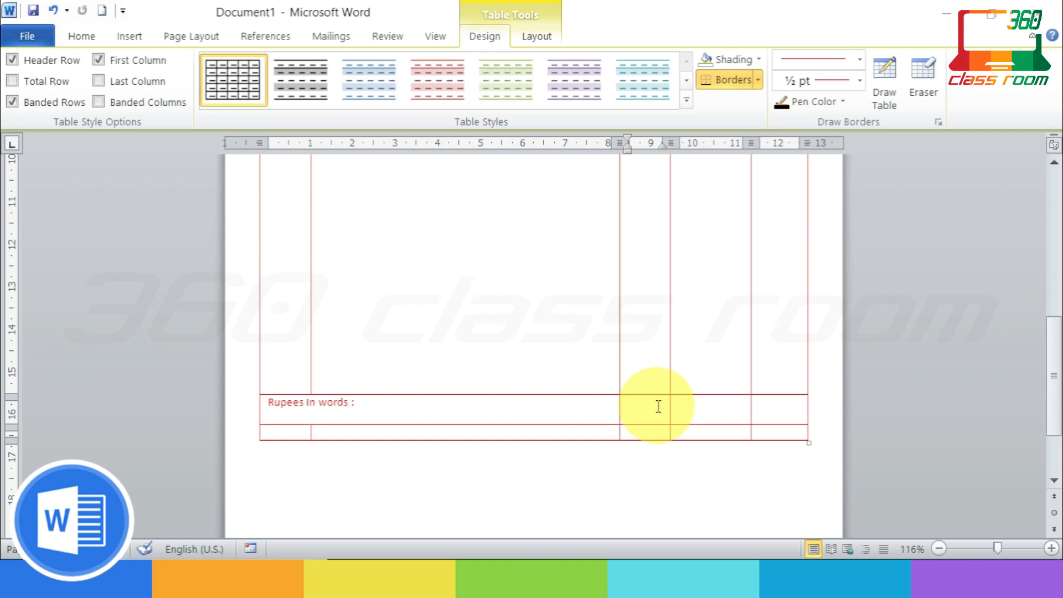
Step: Type 'Taxable Value' in the cell beside the Rupees label and centre it
{"action": "left_click", "coordinate": [658, 407]}
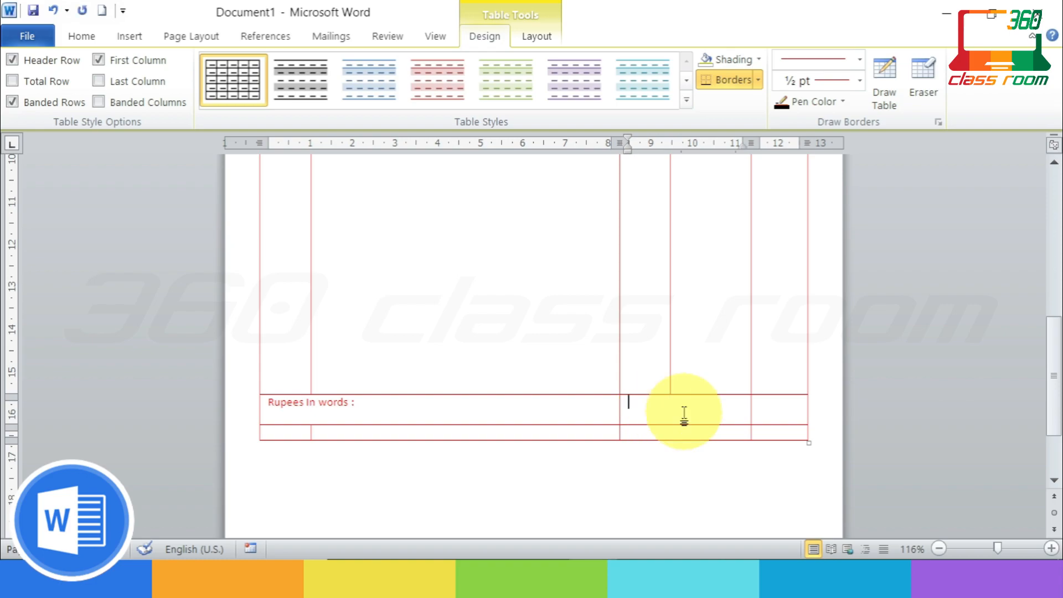
{"action": "type", "text": "Taxable Value"}
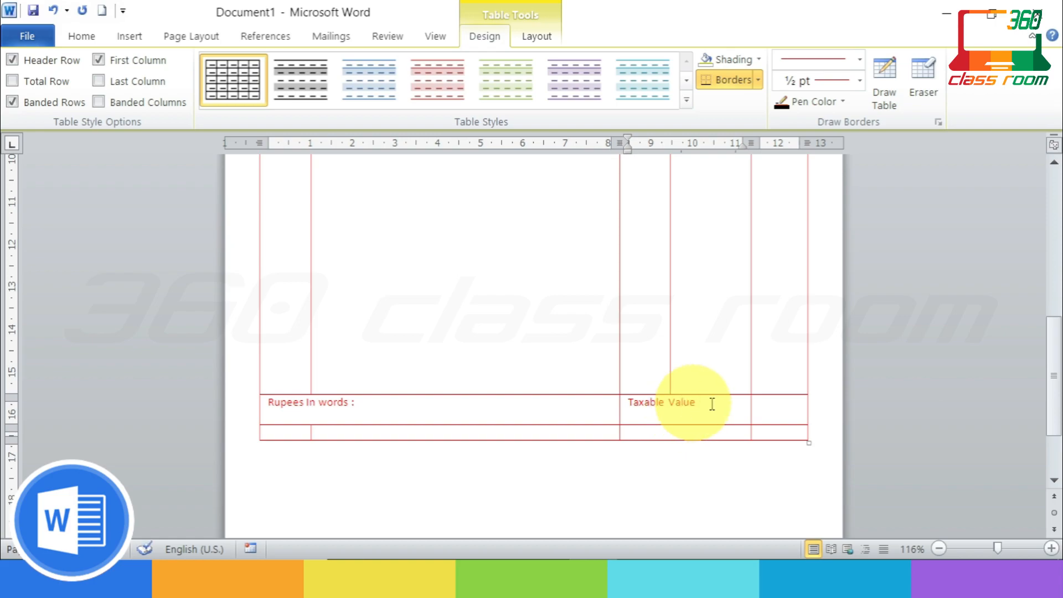
{"action": "left_click", "coordinate": [694, 433]}
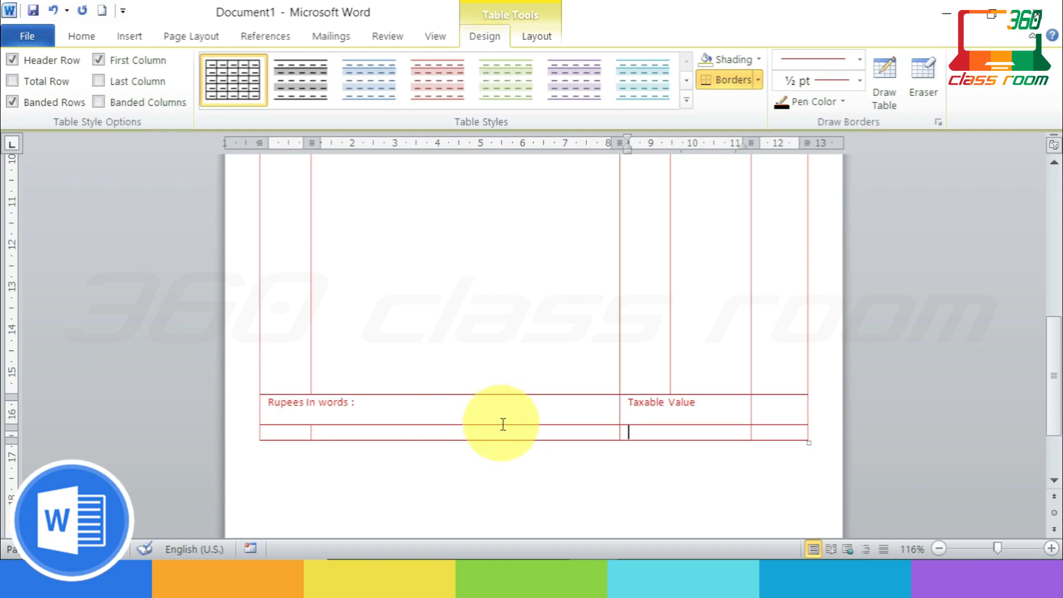
{"action": "left_click", "coordinate": [492, 409]}
{"action": "key", "text": "Delete"}
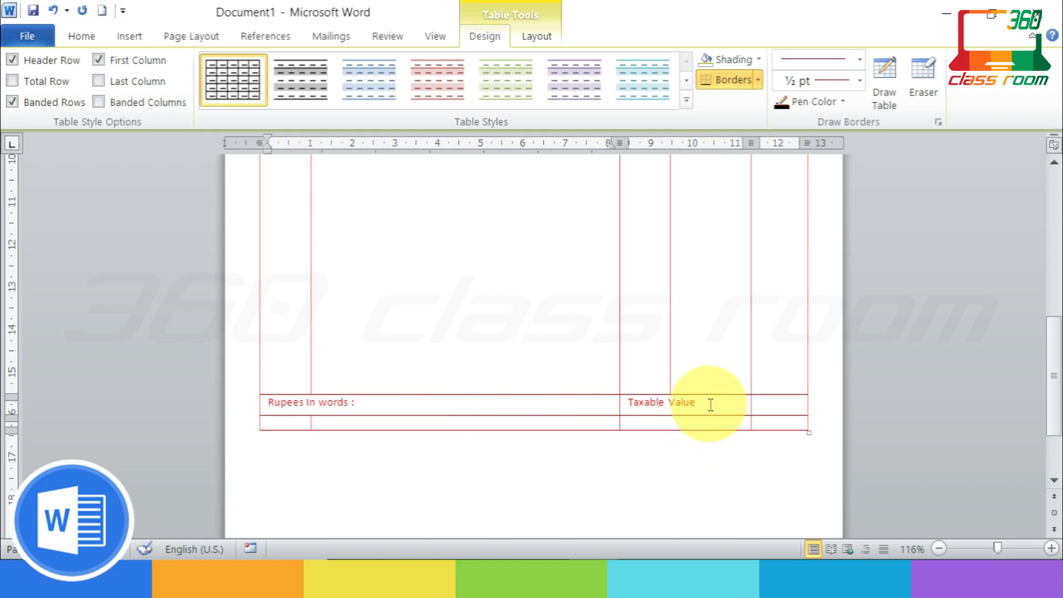
{"action": "left_click_drag", "start_coordinate": [697, 403], "coordinate": [628, 403]}
{"action": "left_click", "coordinate": [81, 36]}
{"action": "left_click", "coordinate": [411, 95]}
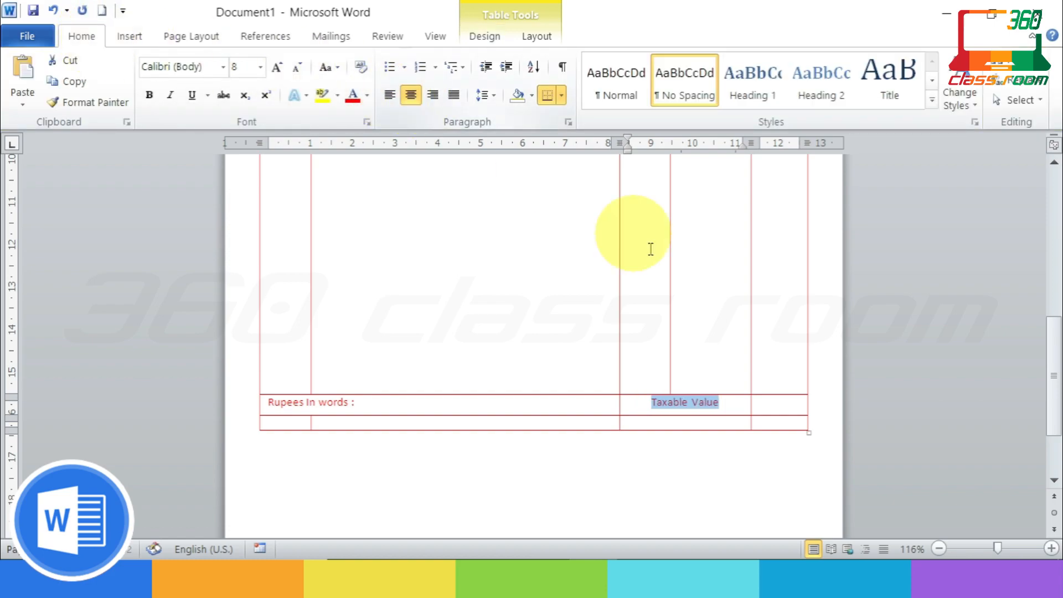
Step: Enter an 'SGST ....... %' dotted line in the cell below, followed by two blank lines
{"action": "left_click", "coordinate": [696, 423]}
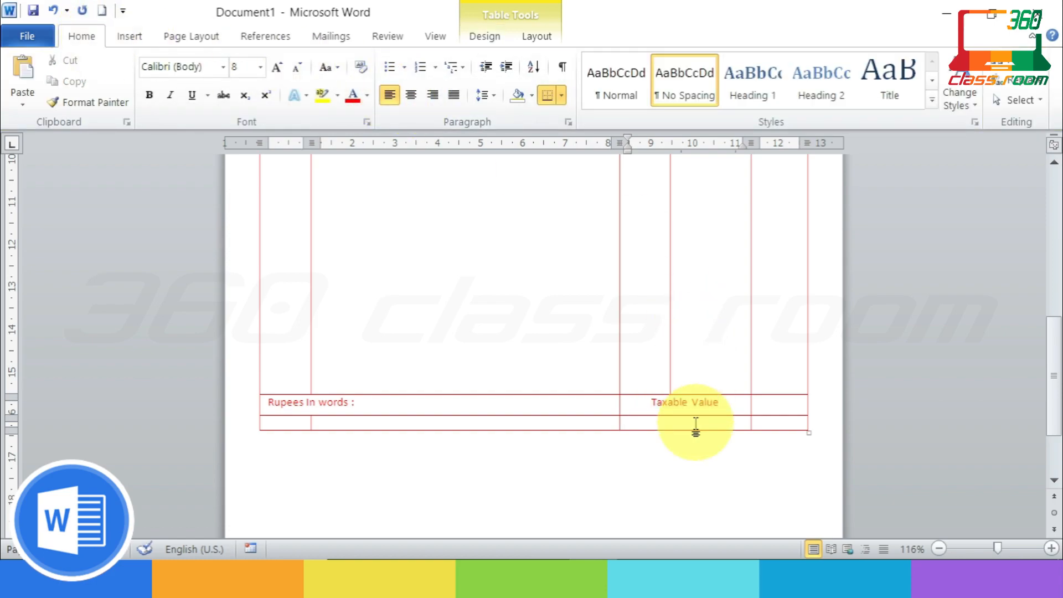
{"action": "type", "text": "SGST"}
{"action": "type", "text": "..................................%"}
{"action": "left_click", "coordinate": [718, 423]}
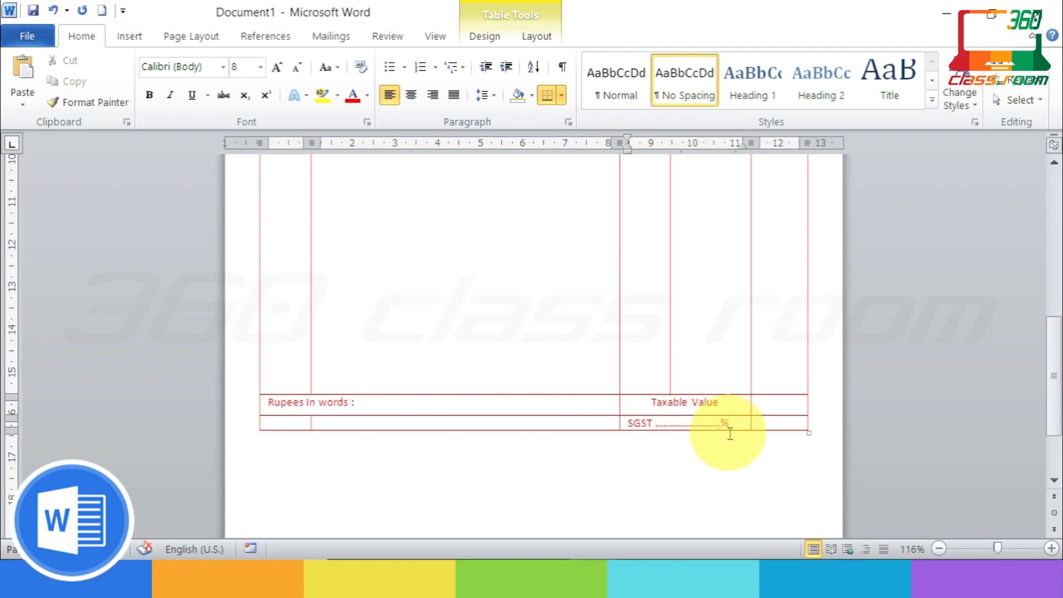
{"action": "key", "text": "BackSpace"}
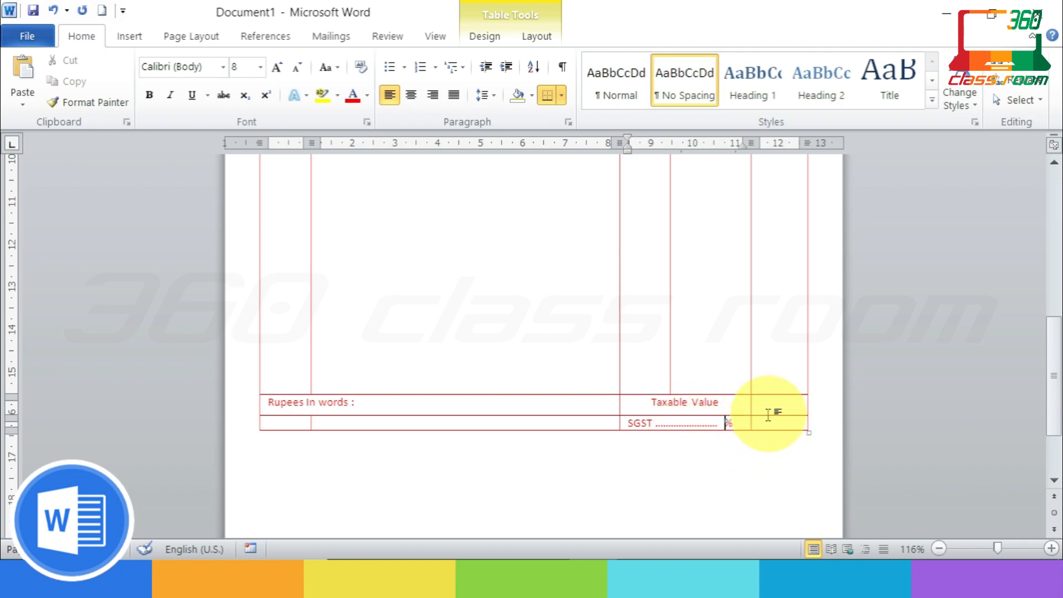
{"action": "left_click", "coordinate": [746, 422]}
{"action": "key", "text": "Return"}
{"action": "key", "text": "Return"}
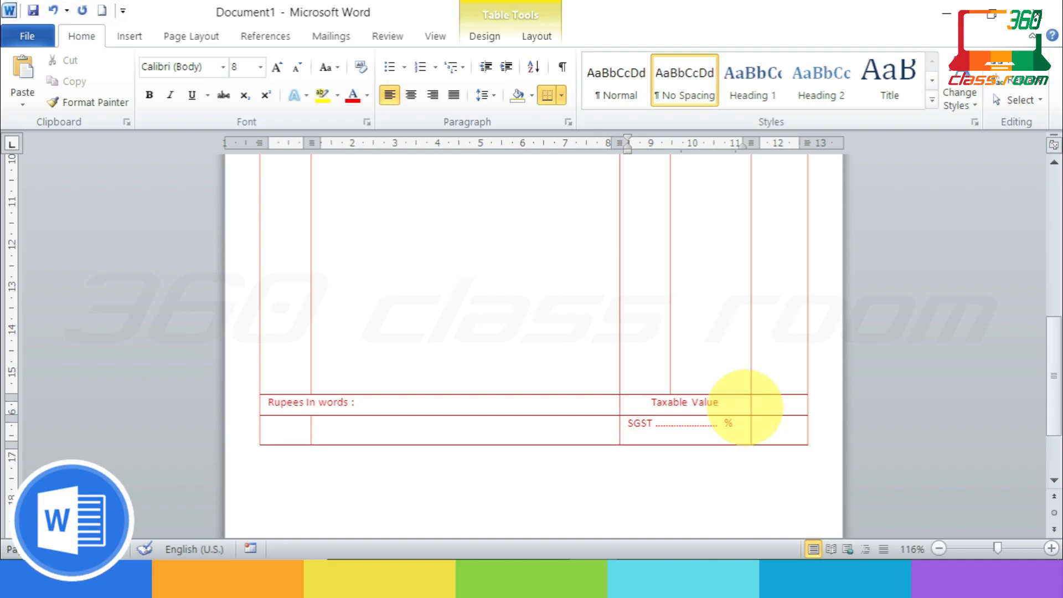
{"action": "key", "text": "Return"}
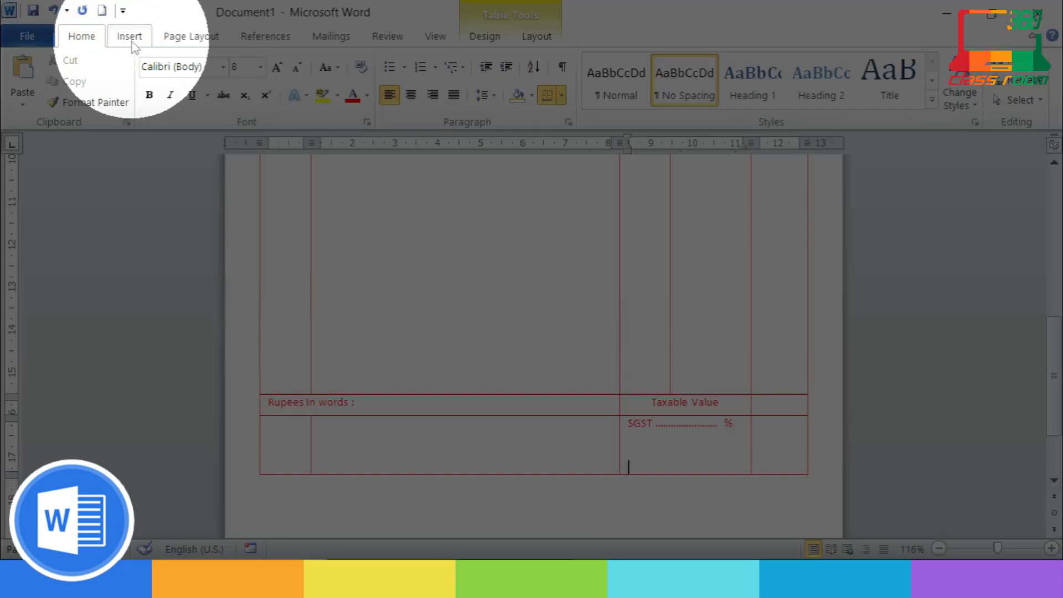
Step: Draw horizontal borders with Draw Table to split the tax cell below SGST into rows
{"action": "left_click", "coordinate": [133, 44]}
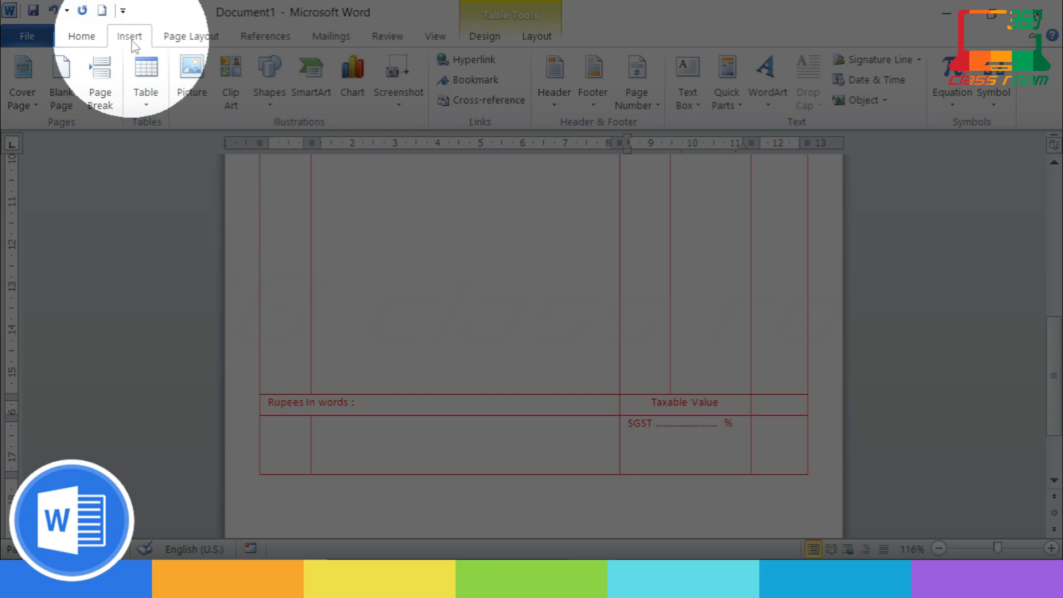
{"action": "left_click", "coordinate": [147, 97]}
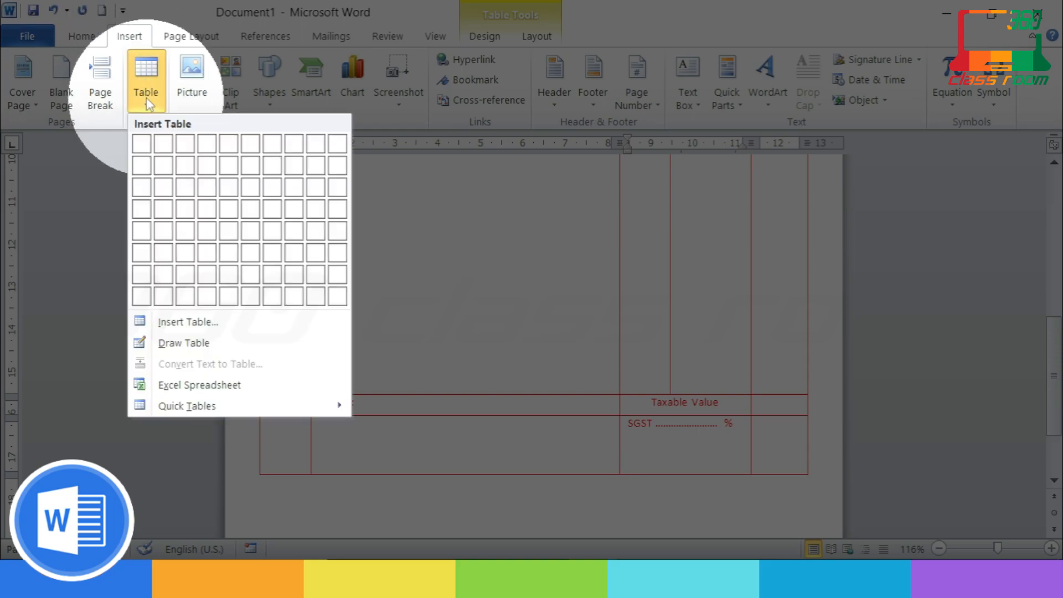
{"action": "left_click", "coordinate": [198, 345]}
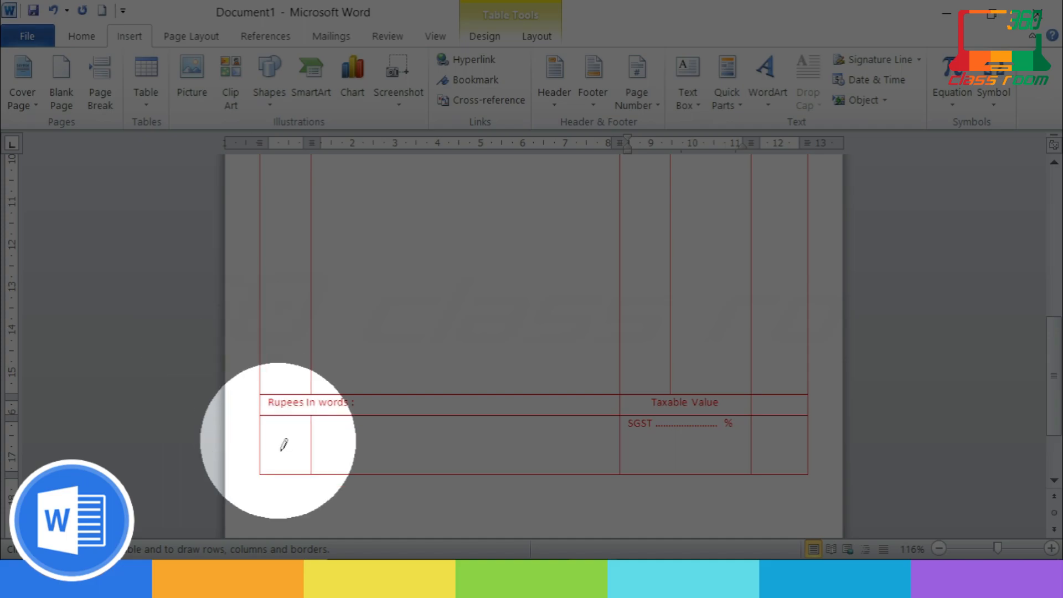
{"action": "left_click_drag", "start_coordinate": [626, 443], "coordinate": [747, 444]}
{"action": "left_click_drag", "start_coordinate": [625, 460], "coordinate": [746, 460]}
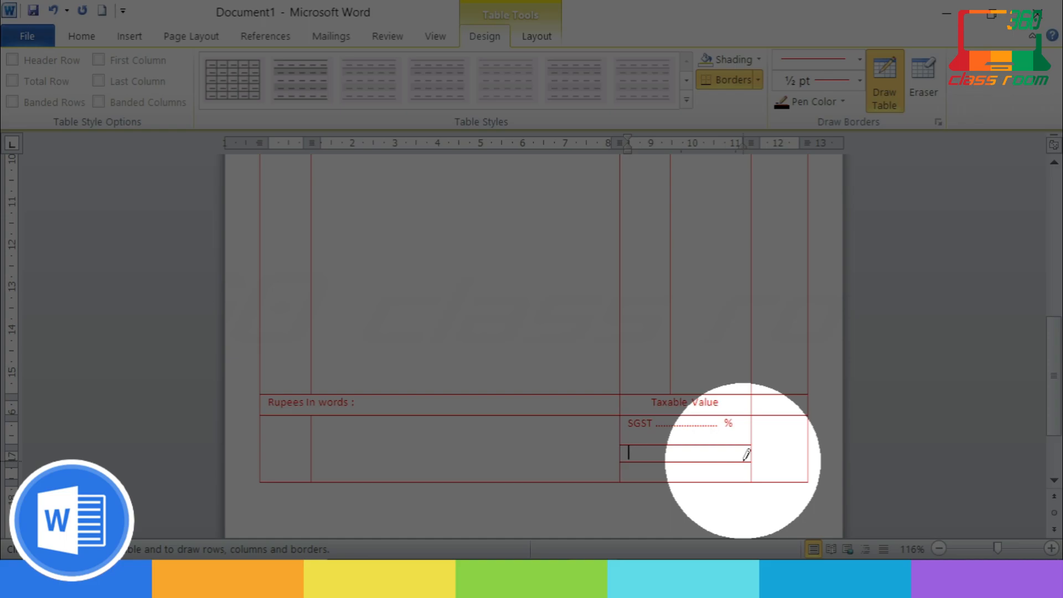
{"action": "mouse_move", "coordinate": [753, 461]}
{"action": "left_mouse_down"}
{"action": "mouse_move", "coordinate": [807, 461]}
{"action": "mouse_move", "coordinate": [772, 442]}
{"action": "left_mouse_up"}
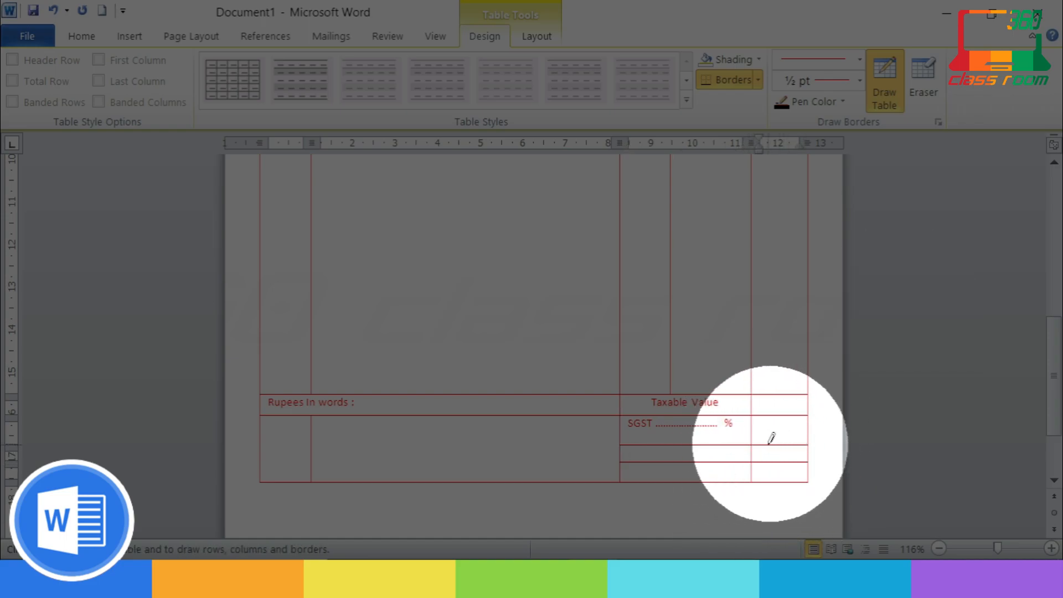
{"action": "left_click", "coordinate": [715, 452]}
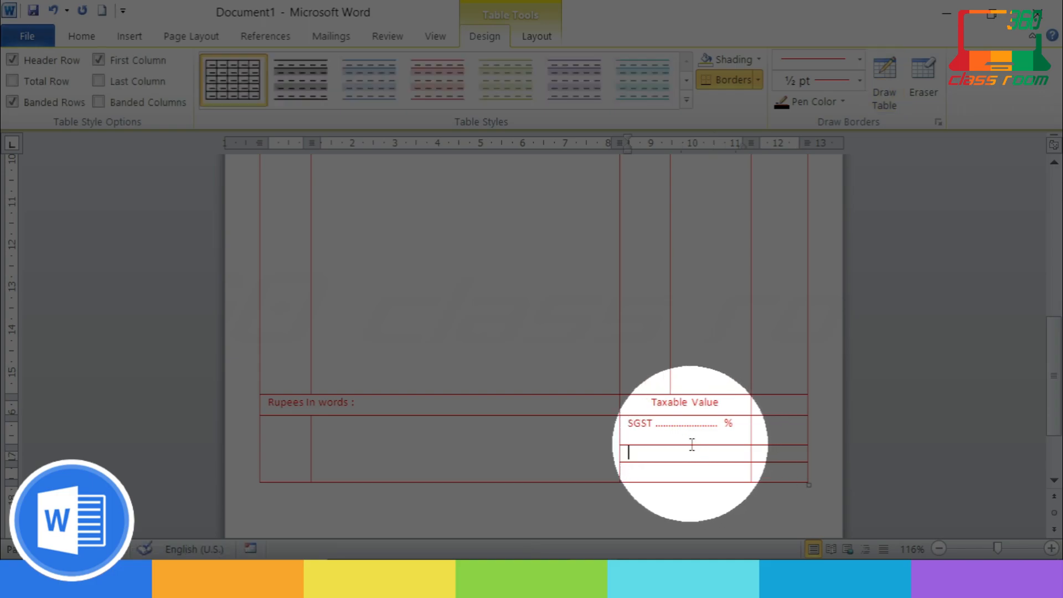
Step: Add aligned 'CGST ....... %' and 'IGST ....... %' lines and delete the blank line under SGST
{"action": "type", "text": "CGST ........................ %"}
{"action": "left_click", "coordinate": [670, 473]}
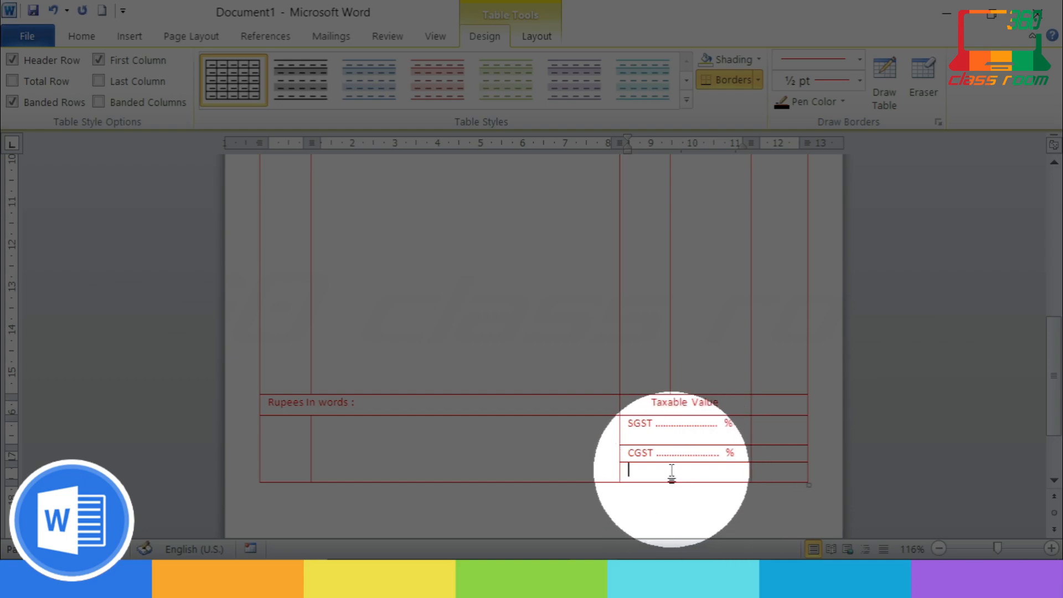
{"action": "type", "text": "IGST .......................... %"}
{"action": "key", "text": "BackSpace"}
{"action": "type", "text": "%"}
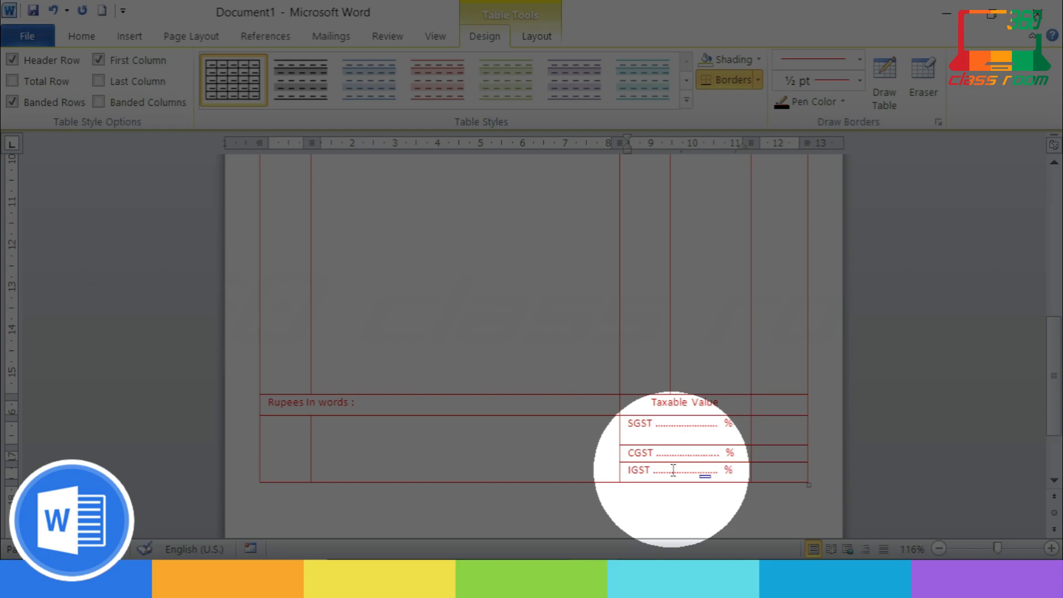
{"action": "type", "text": ".."}
{"action": "key", "text": "BackSpace"}
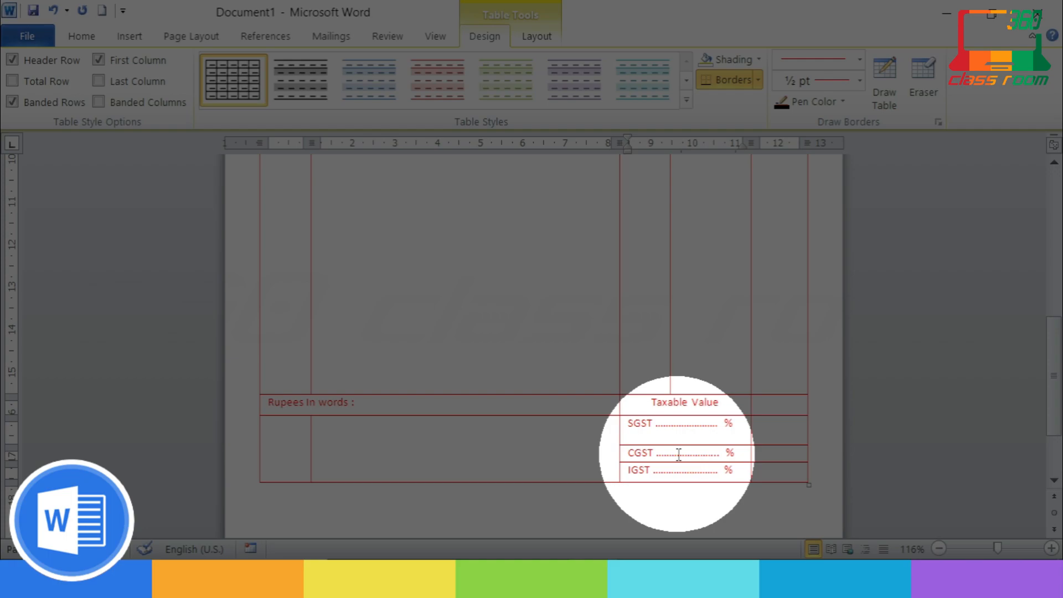
{"action": "left_click", "coordinate": [690, 443]}
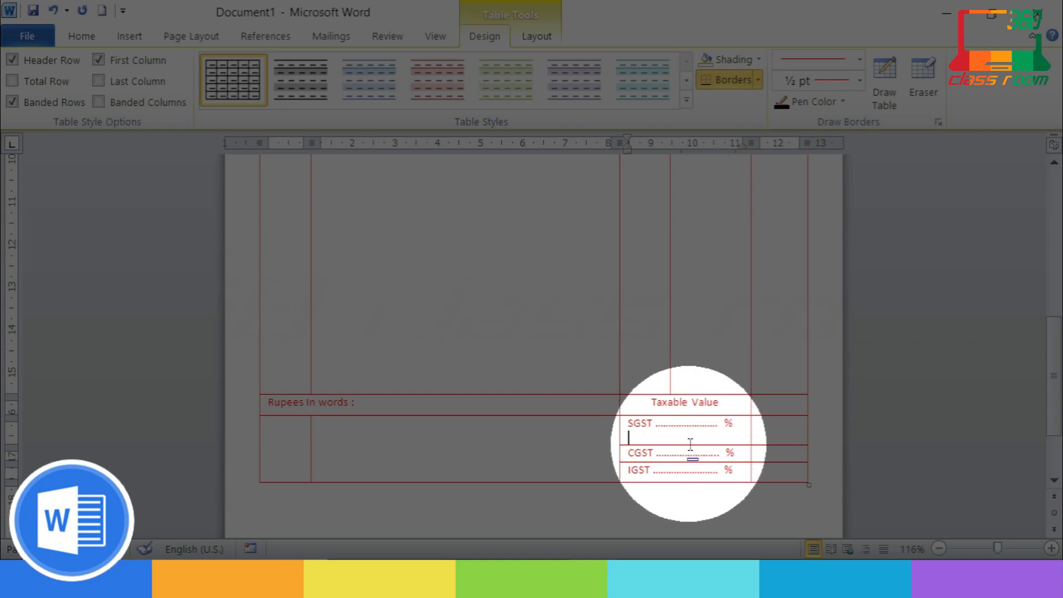
{"action": "key", "text": "BackSpace"}
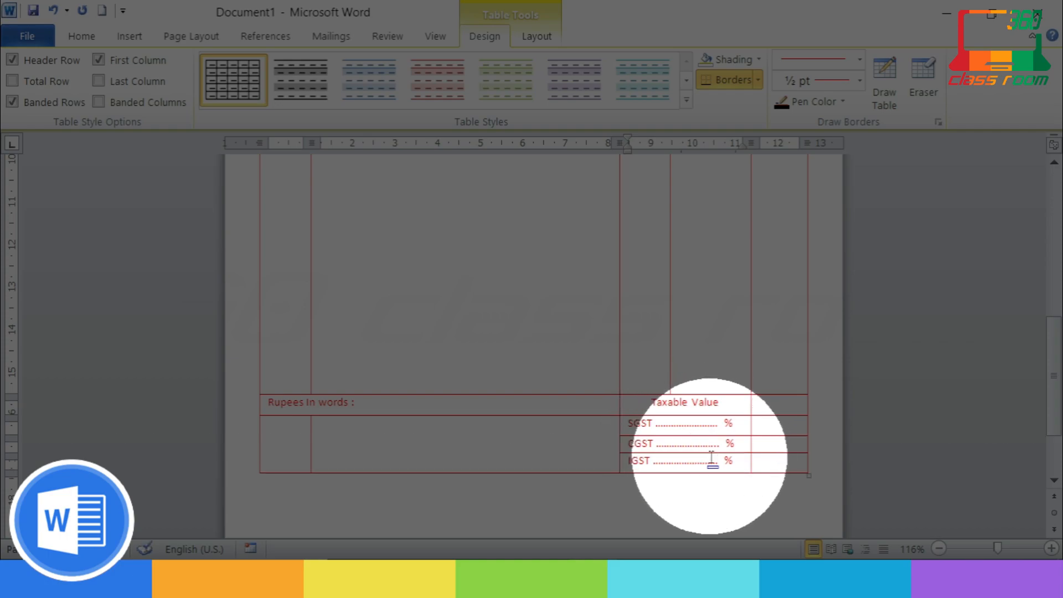
{"action": "left_click", "coordinate": [884, 89]}
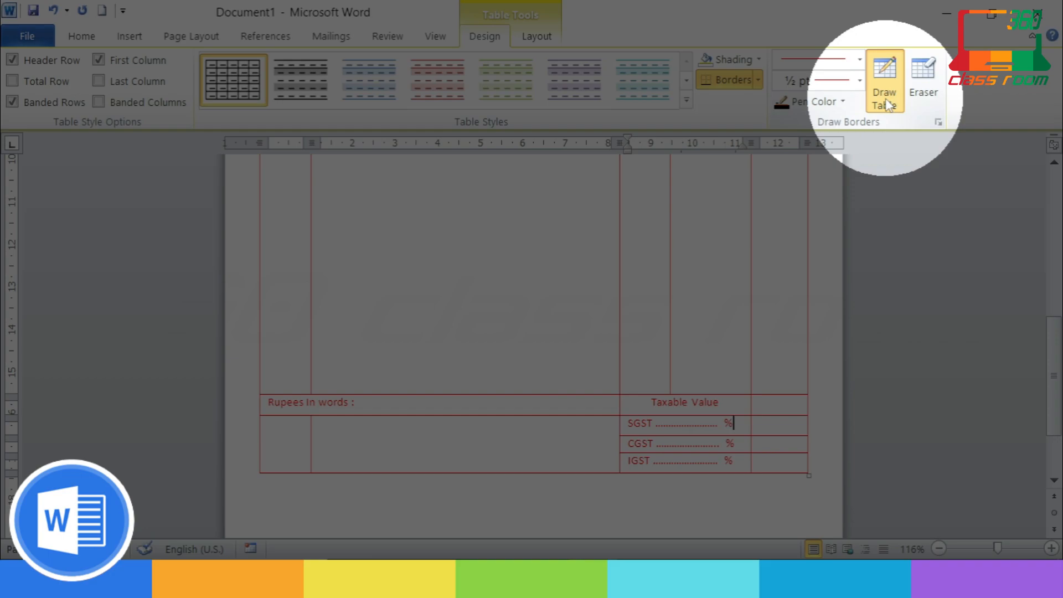
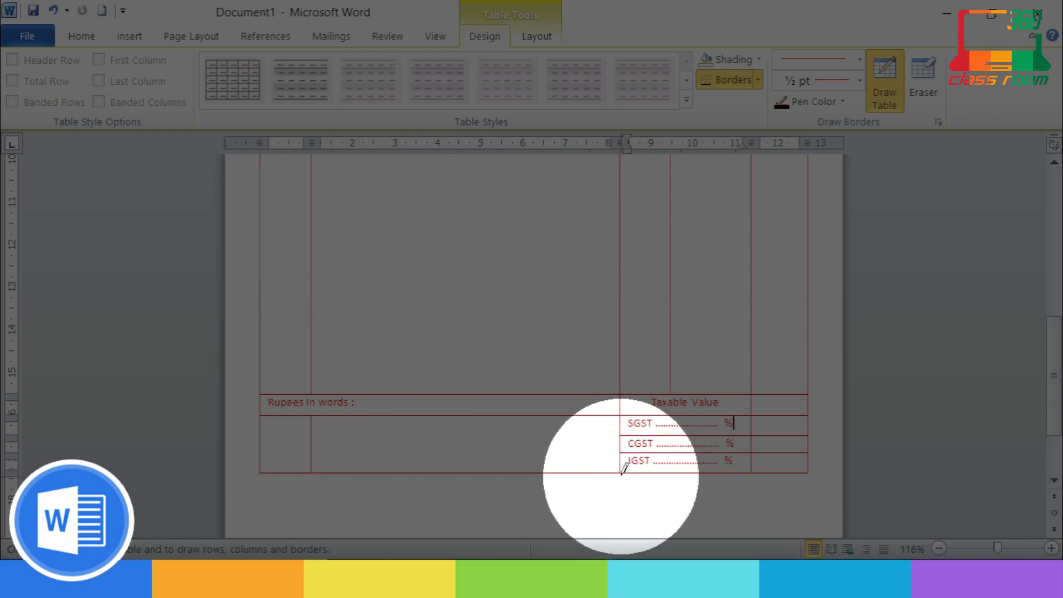
Step: Lengthen the bottom row, then split off a cell under IGST and type 'Grand Total' there
{"action": "key", "text": "Escape"}
{"action": "left_click", "coordinate": [584, 456]}
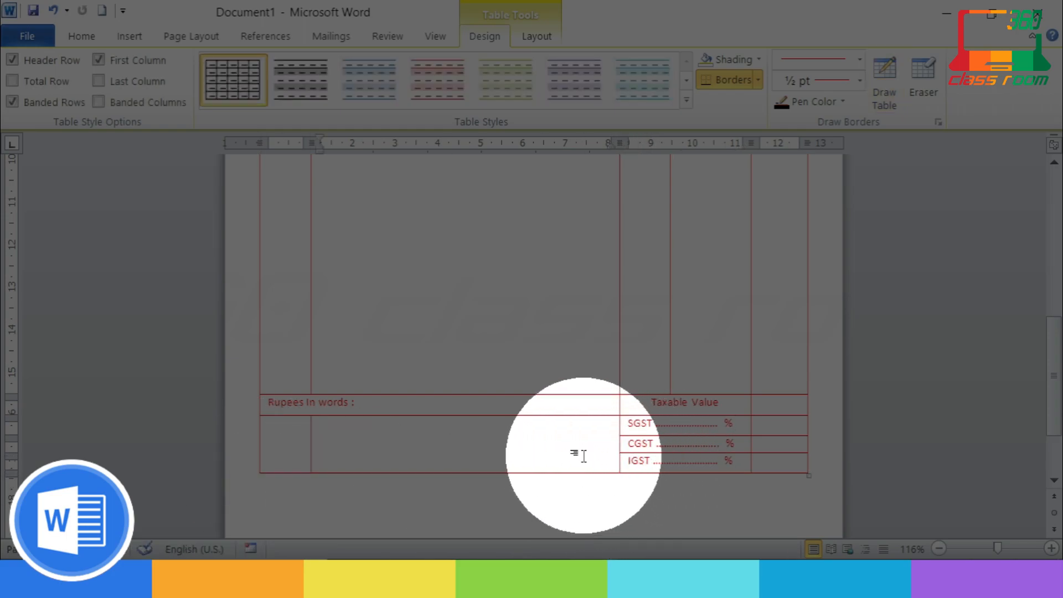
{"action": "key", "text": "Return"}
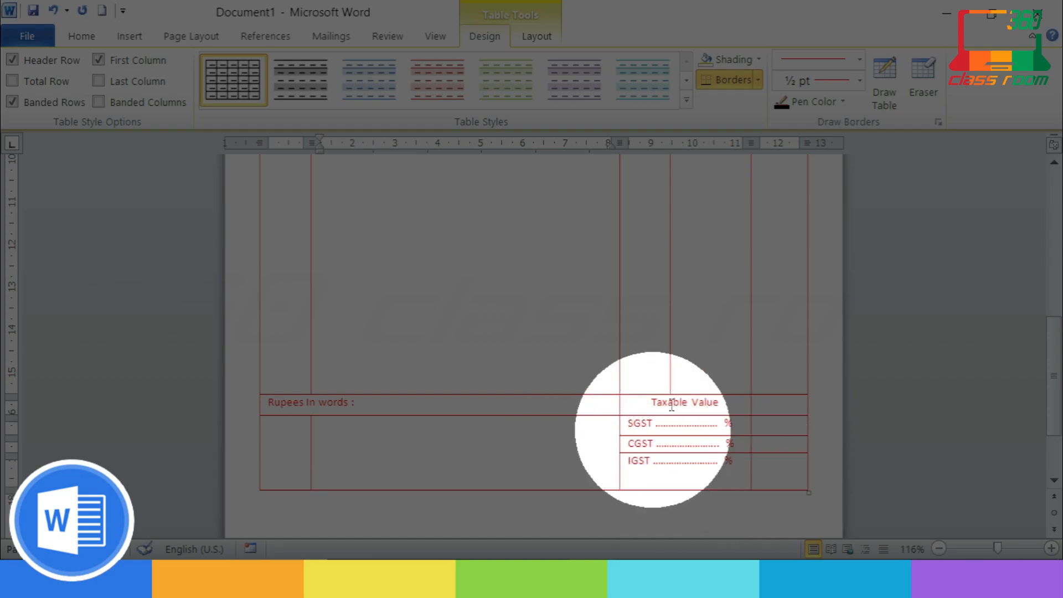
{"action": "left_click", "coordinate": [885, 88]}
{"action": "left_click_drag", "start_coordinate": [623, 474], "coordinate": [779, 463]}
{"action": "key", "text": "Escape"}
{"action": "left_click", "coordinate": [690, 483]}
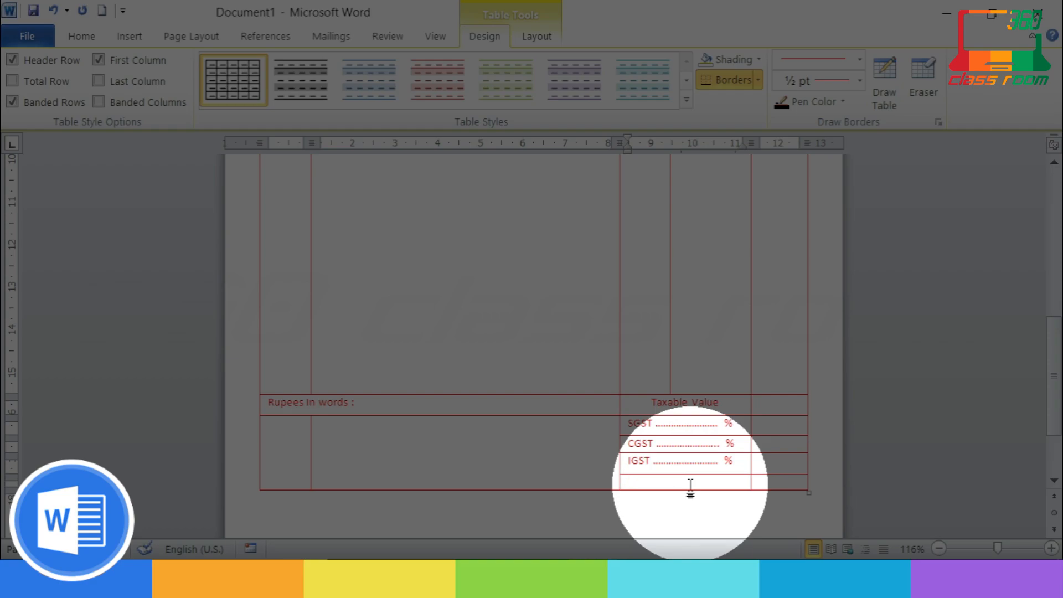
{"action": "type", "text": "Grand Total"}
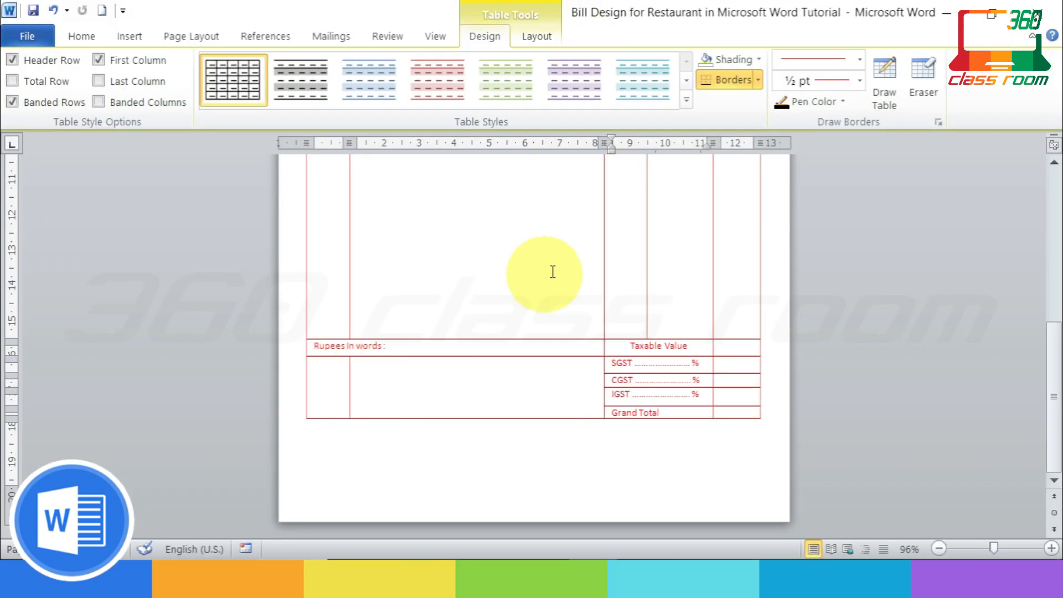
{"action": "left_click", "coordinate": [921, 88]}
Step: Erase the inner border in the bottom-left row and type the heading 'Terms & Conditions :'
{"action": "left_click", "coordinate": [350, 382]}
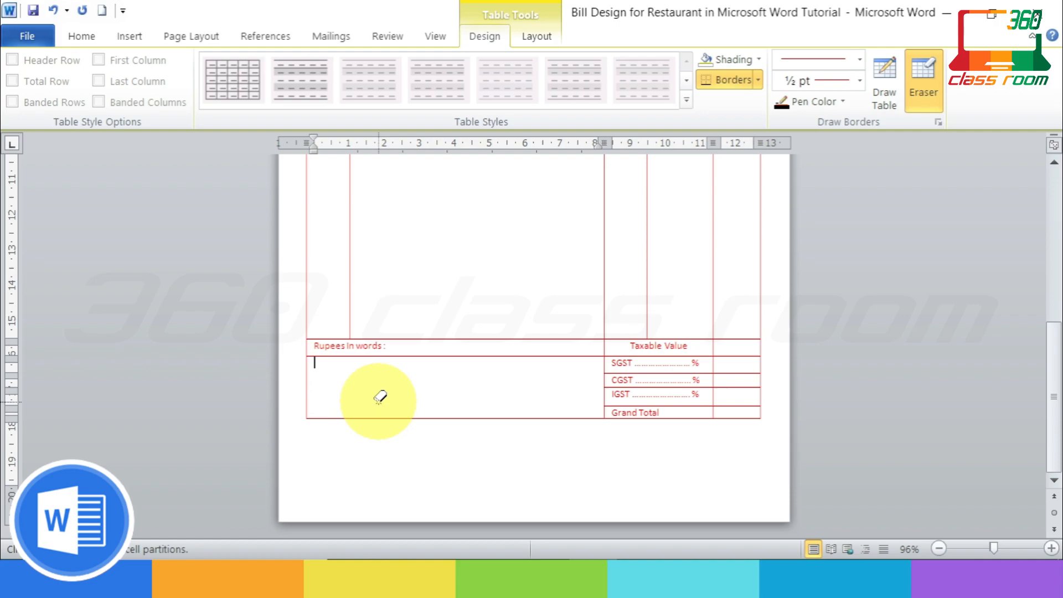
{"action": "type", "text": "Terms"}
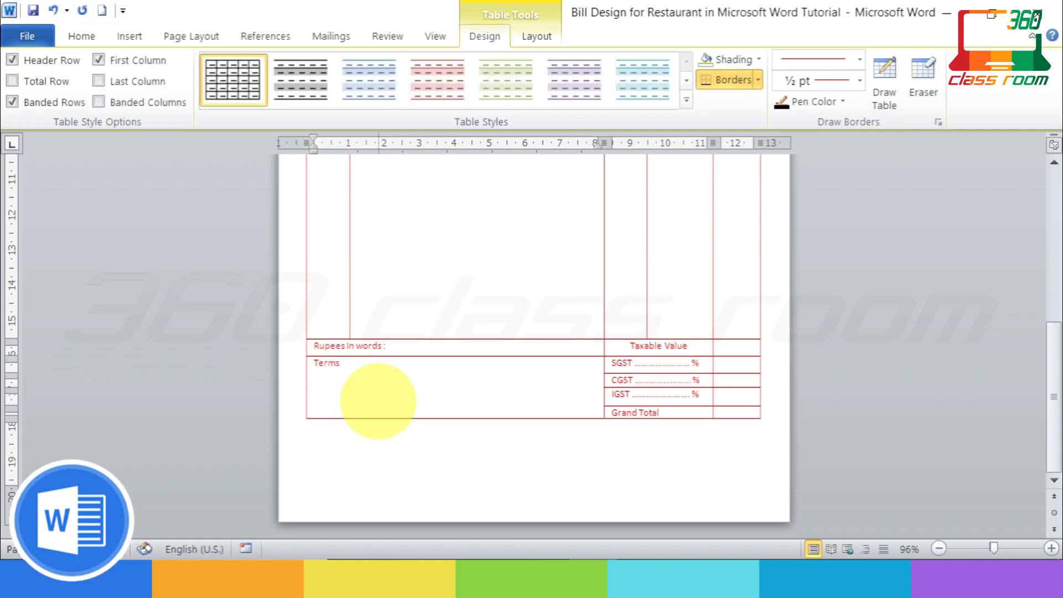
{"action": "type", "text": " & Conditions :"}
{"action": "key", "text": "Return"}
Step: List five asterisk (*) lines under the Terms & Conditions heading
{"action": "type", "text": "*"}
{"action": "key", "text": "Return"}
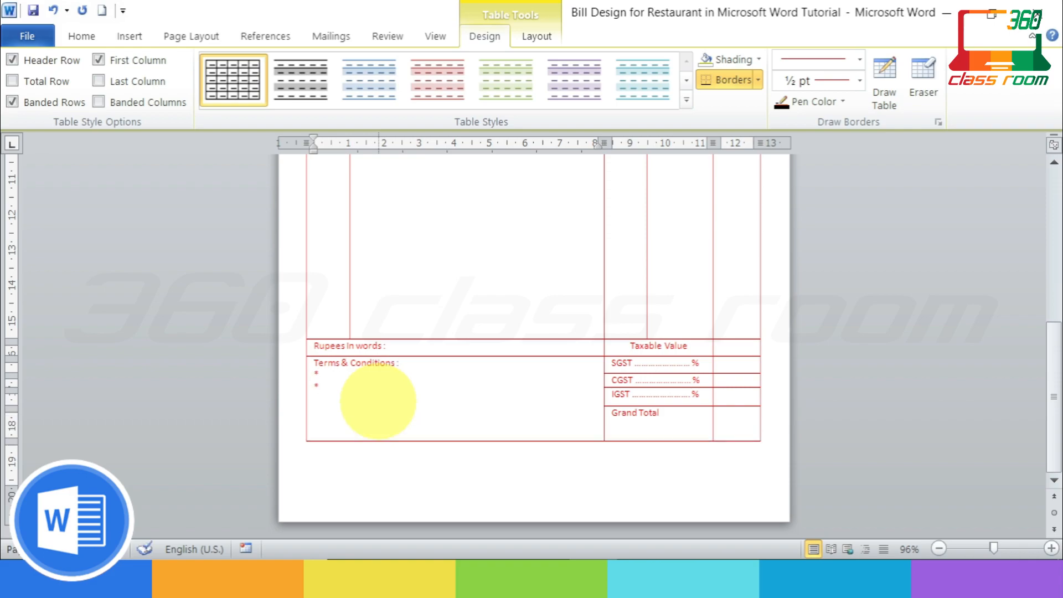
{"action": "type", "text": "*"}
{"action": "key", "text": "Return"}
{"action": "type", "text": "*"}
{"action": "key", "text": "Return"}
{"action": "type", "text": "*"}
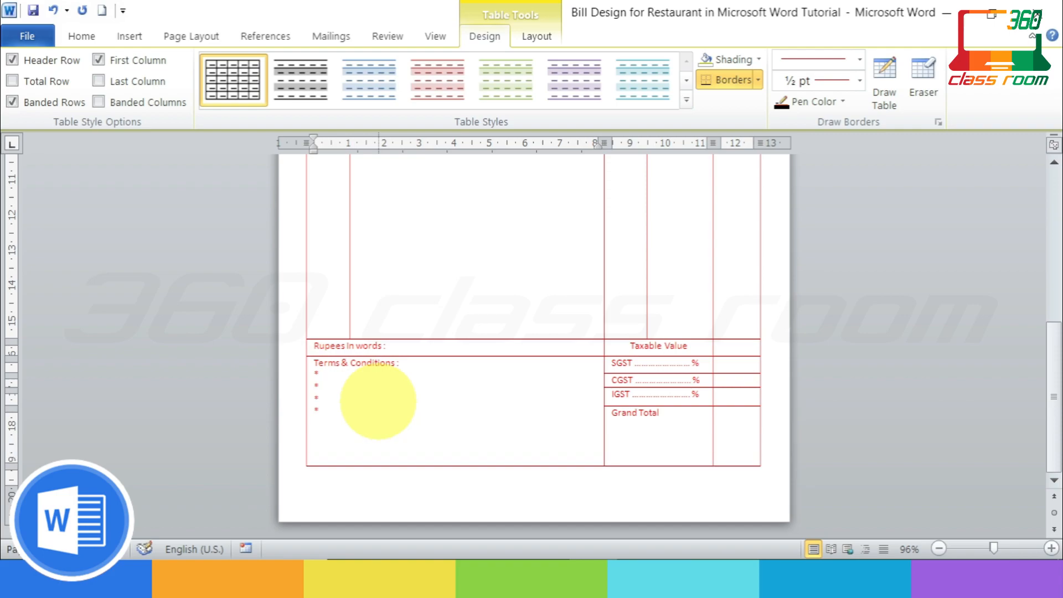
{"action": "key", "text": "Return"}
{"action": "type", "text": "*"}
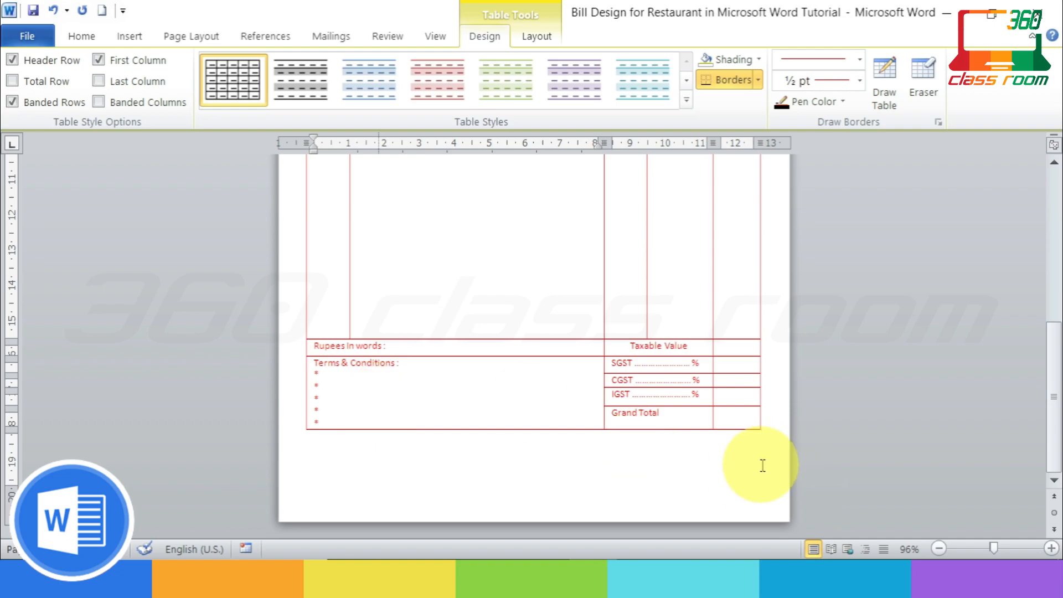
{"action": "key", "text": "BackSpace"}
{"action": "key", "text": "BackSpace"}
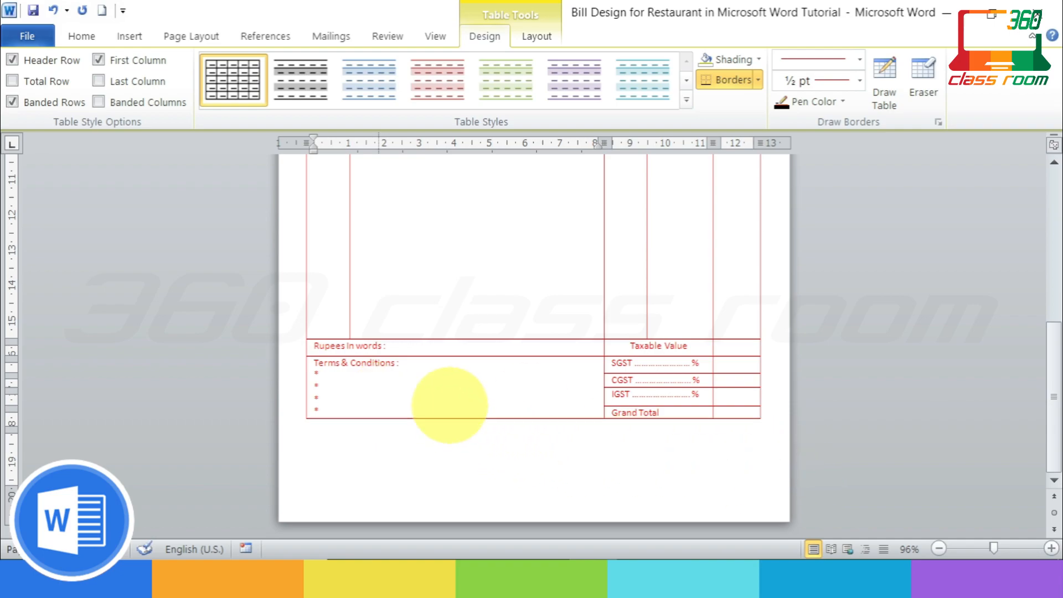
{"action": "key", "text": "Return"}
{"action": "type", "text": "*"}
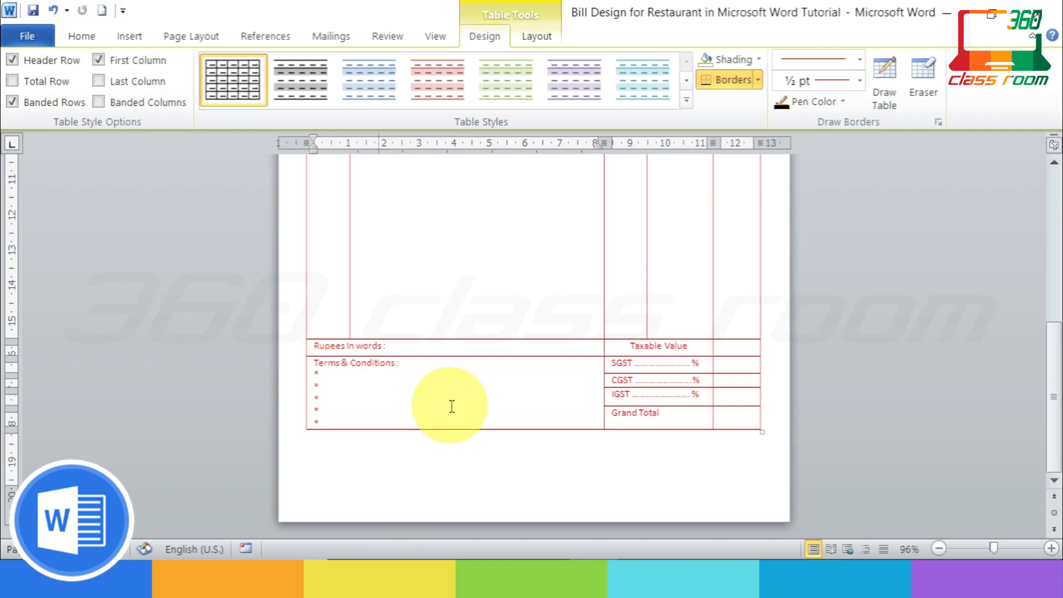
{"action": "left_click", "coordinate": [354, 459]}
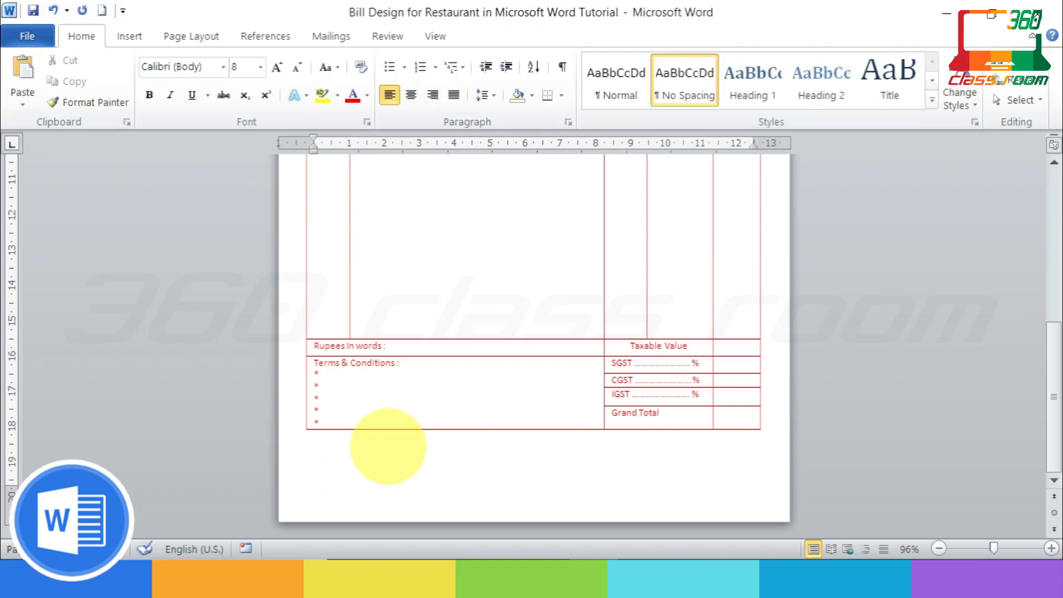
Step: Type 'Customer's Signature' below the table, fix its spelling, and tab toward the right
{"action": "type", "text": "Customer's Singature"}
{"action": "right_click", "coordinate": [385, 448]}
{"action": "left_click", "coordinate": [453, 168]}
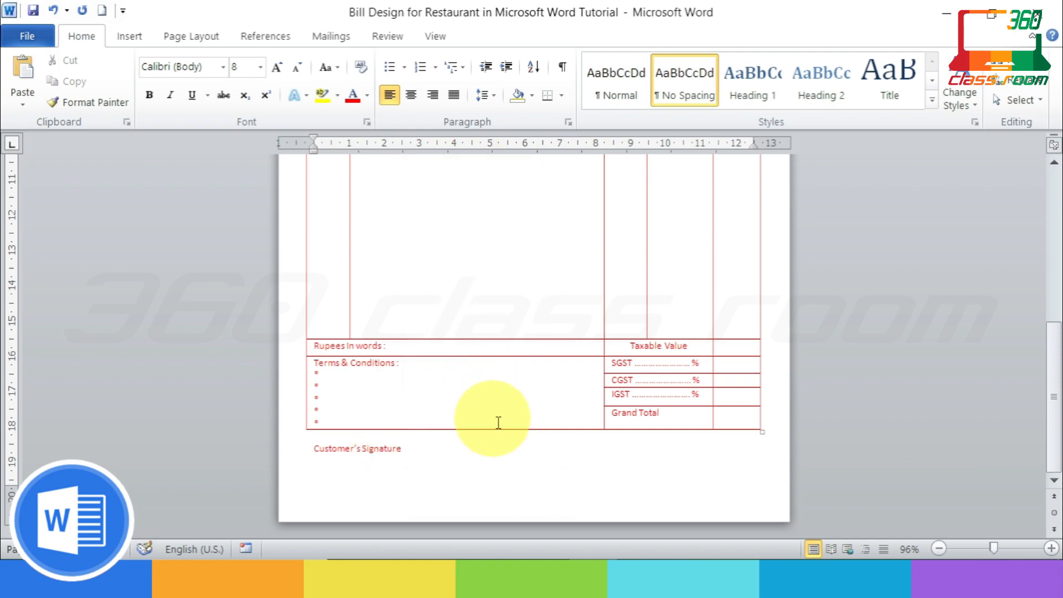
{"action": "key", "text": "Tab"}
{"action": "key", "text": "Tab"}
{"action": "key", "text": "Tab"}
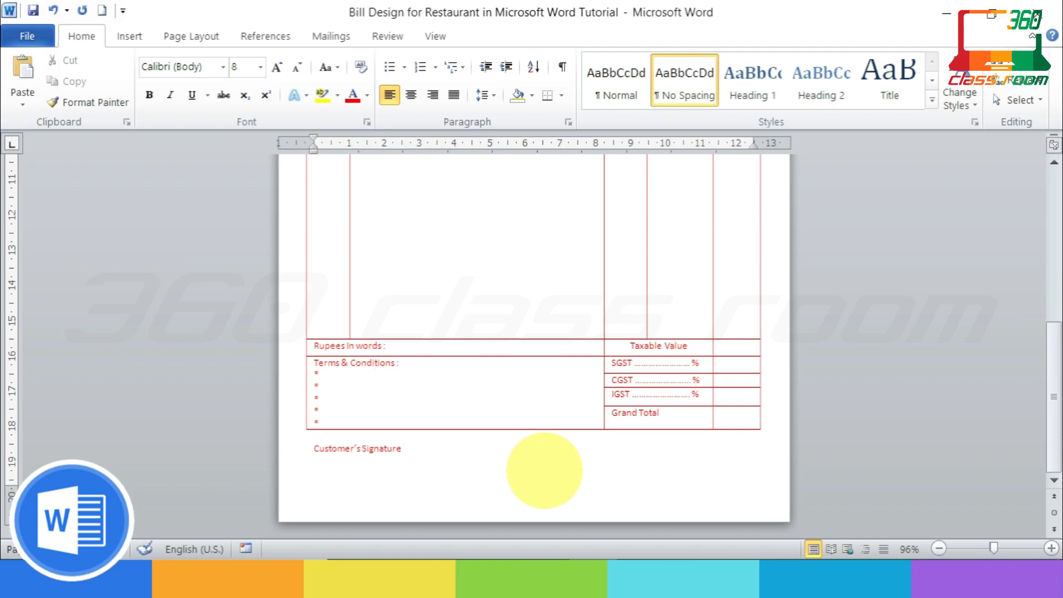
{"action": "key", "text": "Tab"}
Step: Move the signature line down a row and correct 'Singature' to 'Signature' on the right
{"action": "left_click", "coordinate": [302, 448]}
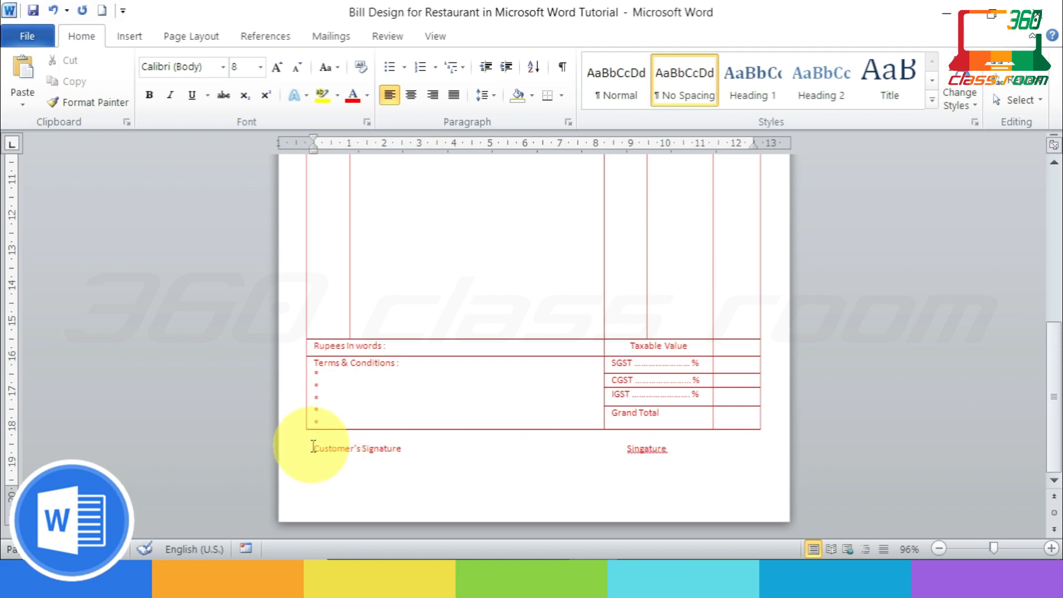
{"action": "key", "text": "Return"}
{"action": "right_click", "coordinate": [650, 462]}
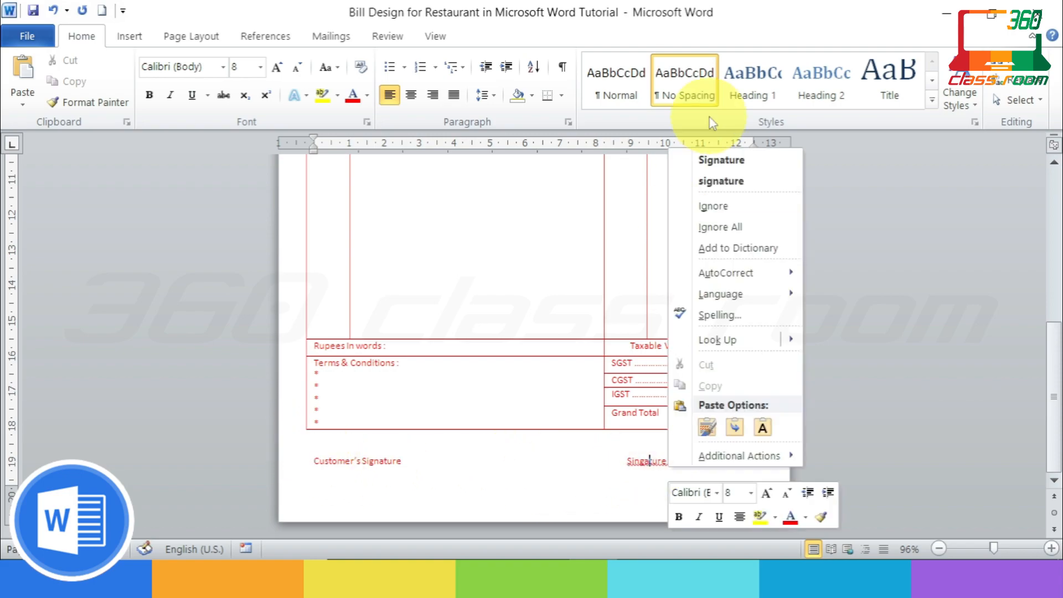
{"action": "left_click", "coordinate": [746, 161]}
{"action": "right_click", "coordinate": [670, 462]}
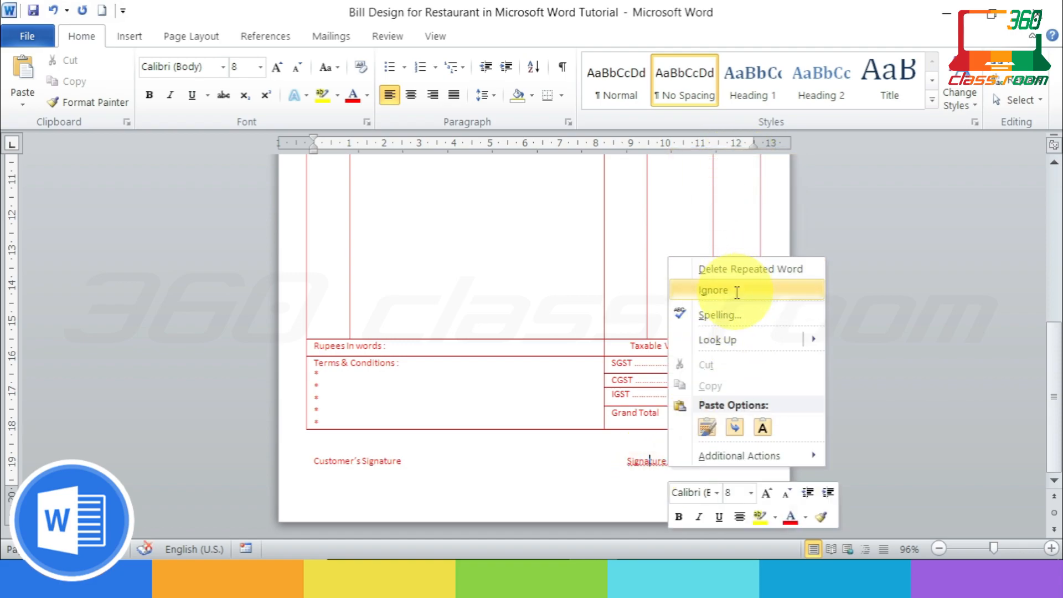
{"action": "left_click", "coordinate": [743, 286]}
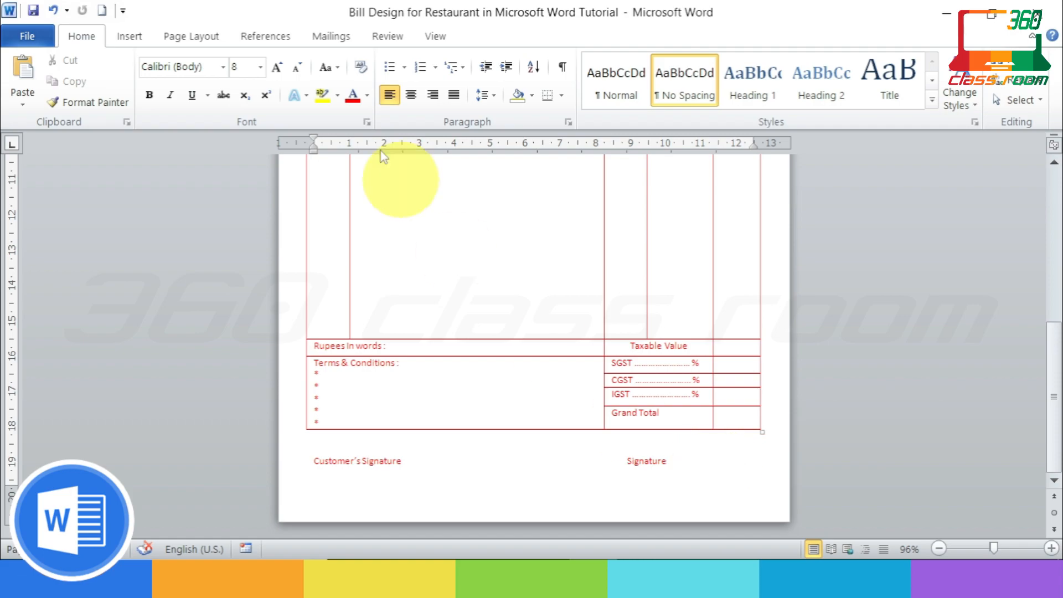
Step: Draw a straight horizontal line shape over the right-hand 'Signature' label
{"action": "left_click", "coordinate": [130, 37]}
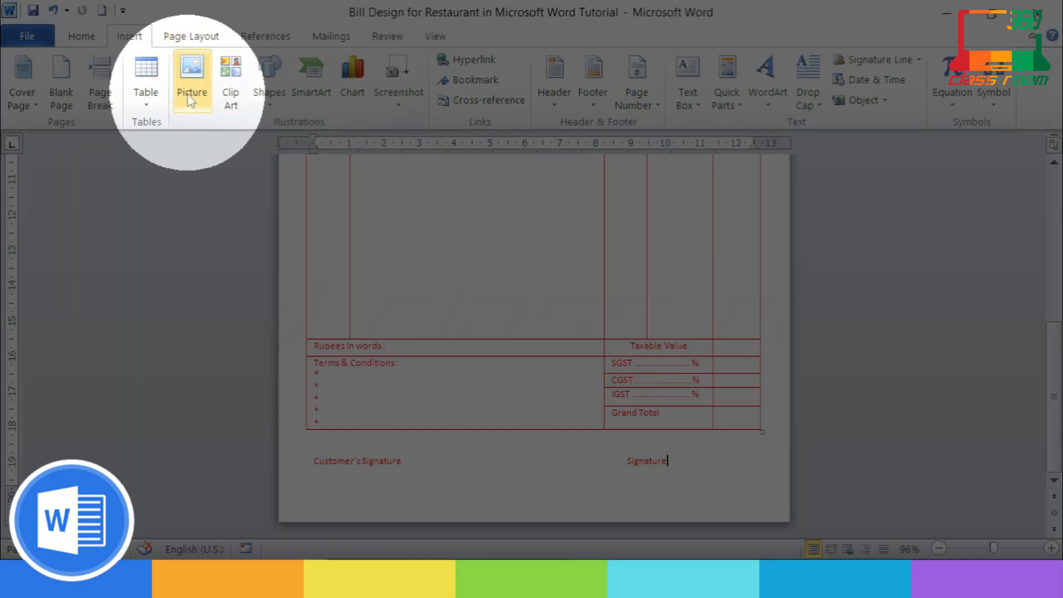
{"action": "left_click", "coordinate": [268, 103]}
{"action": "left_click", "coordinate": [280, 141]}
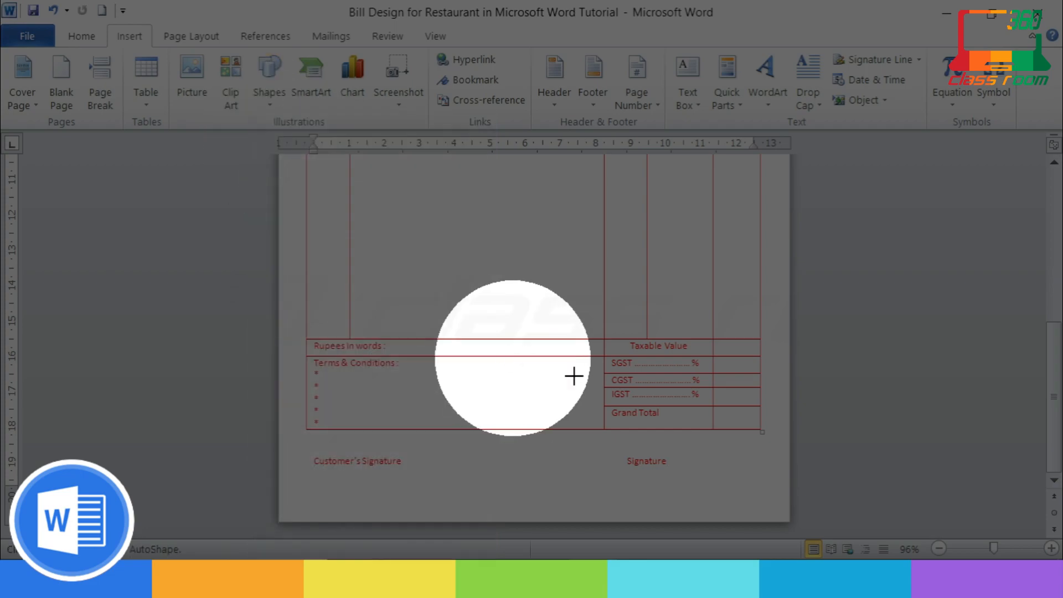
{"action": "left_click_drag", "start_coordinate": [610, 458], "coordinate": [734, 459]}
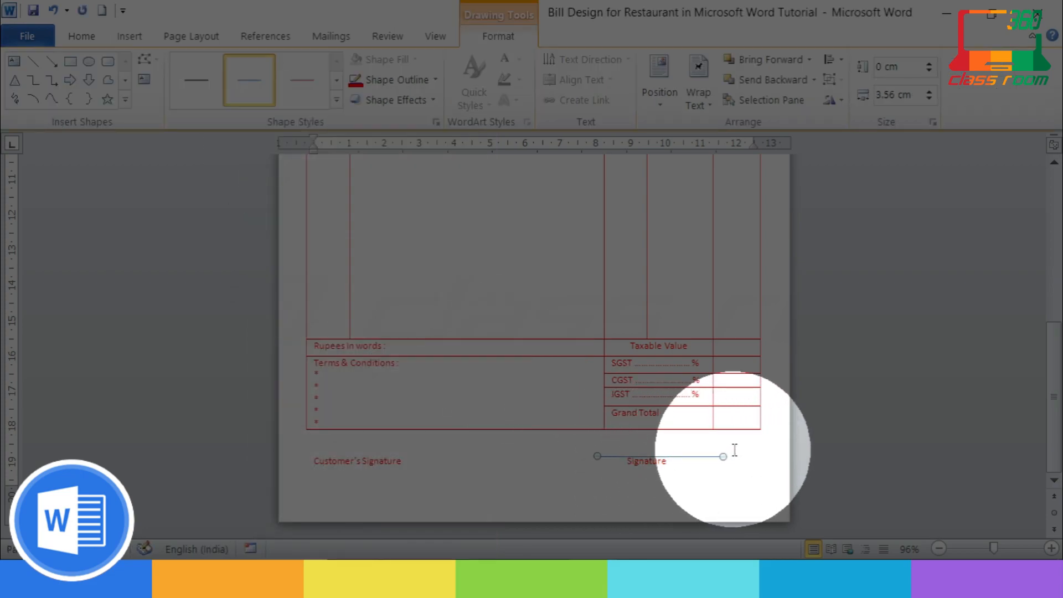
{"action": "left_click", "coordinate": [629, 462]}
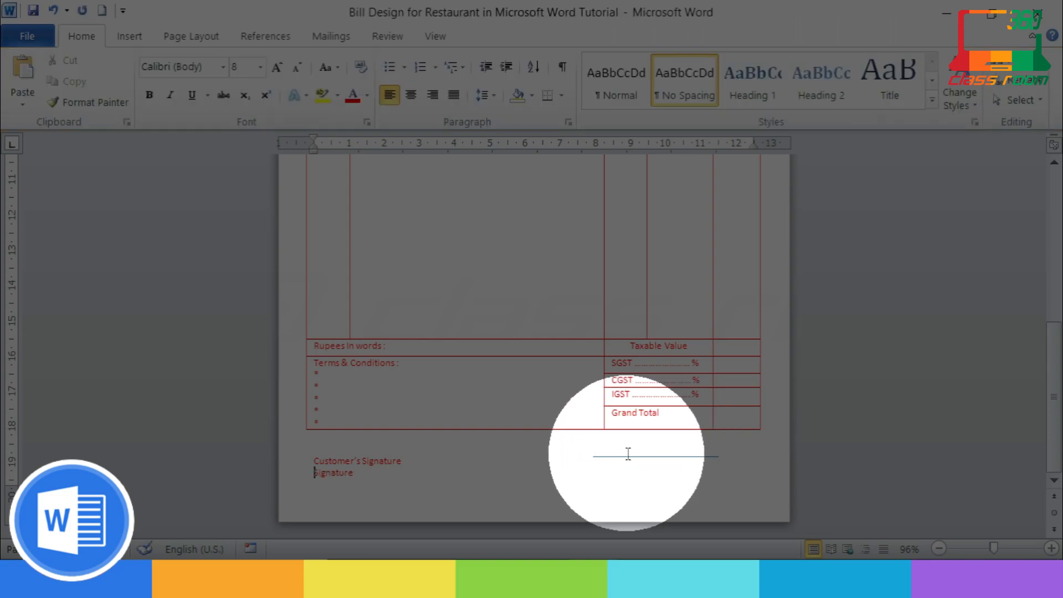
{"action": "key", "text": "BackSpace"}
Step: Shift the signature labels down, tab 'Signature' right, and position the line above it
{"action": "left_click", "coordinate": [312, 460]}
{"action": "key", "text": "Return"}
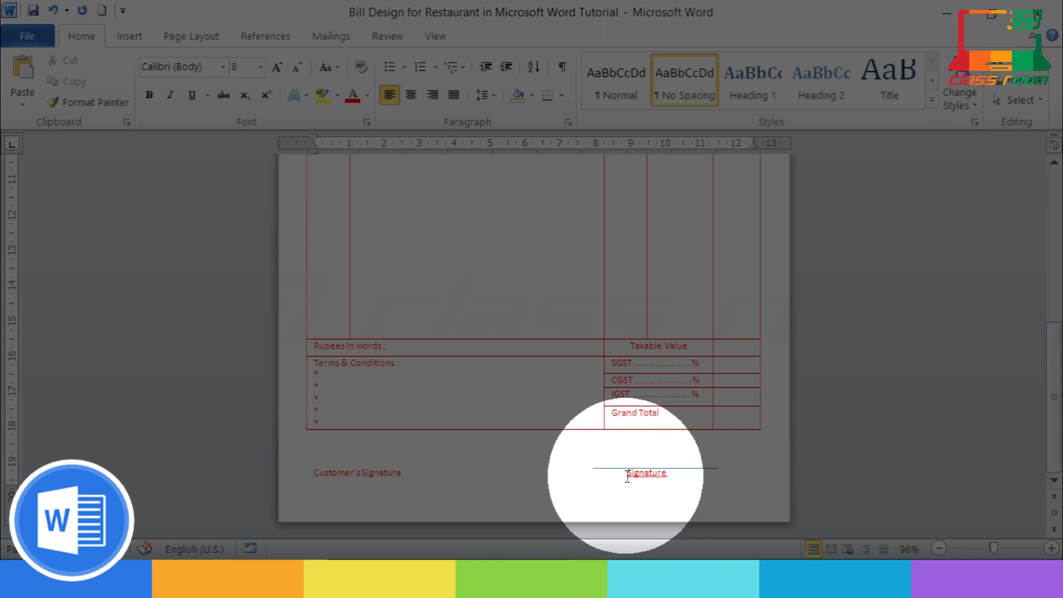
{"action": "key", "text": "Tab"}
{"action": "left_click_drag", "start_coordinate": [653, 469], "coordinate": [695, 467]}
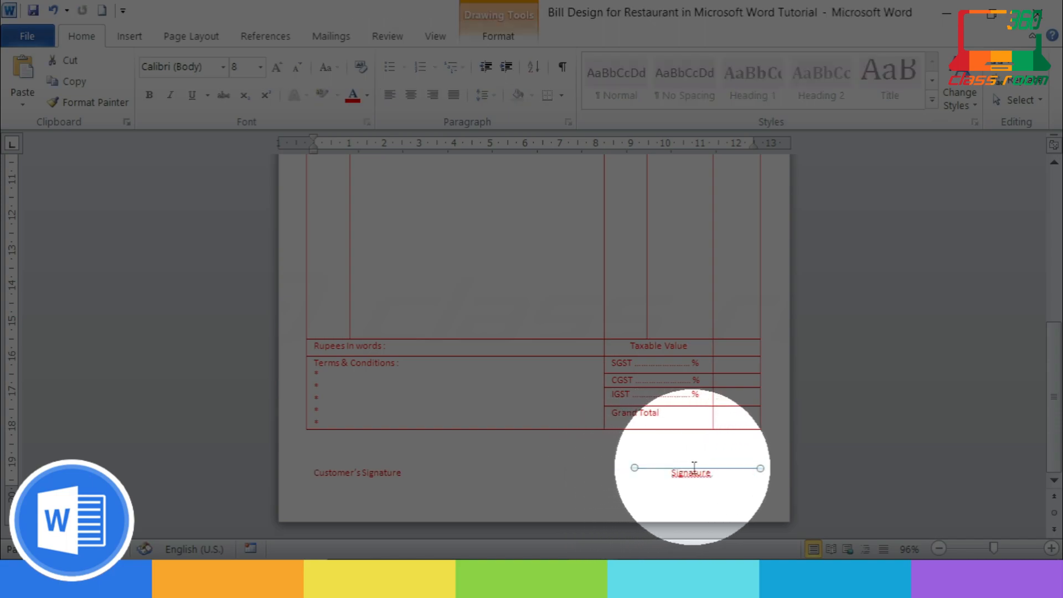
{"action": "left_click", "coordinate": [498, 37]}
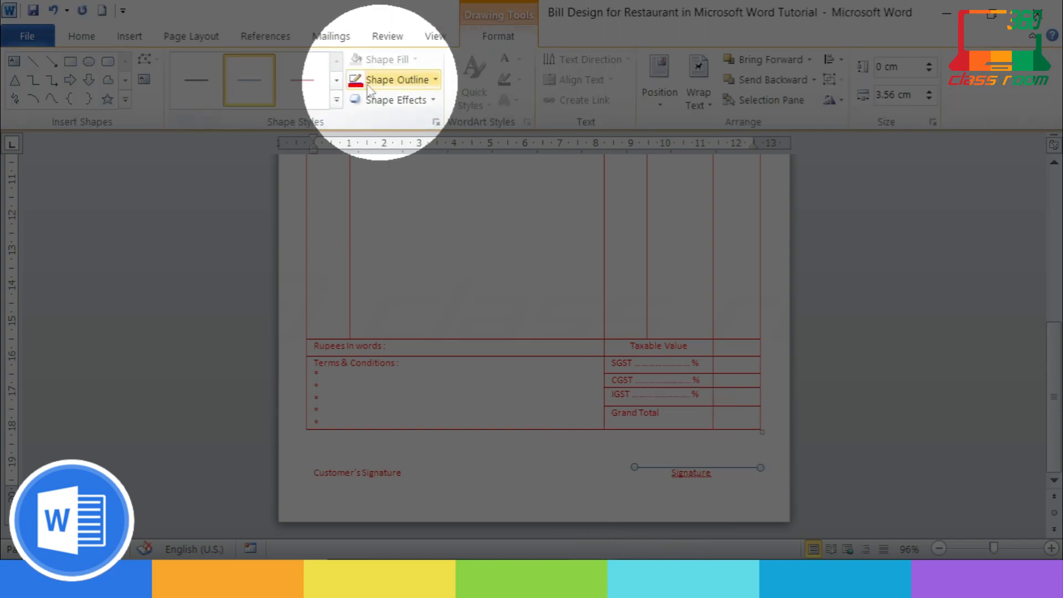
{"action": "left_click", "coordinate": [658, 465]}
Step: Copy the line above 'Customer's Signature' and ignore the proofing flag on 'Signature'
{"action": "left_click", "coordinate": [661, 468]}
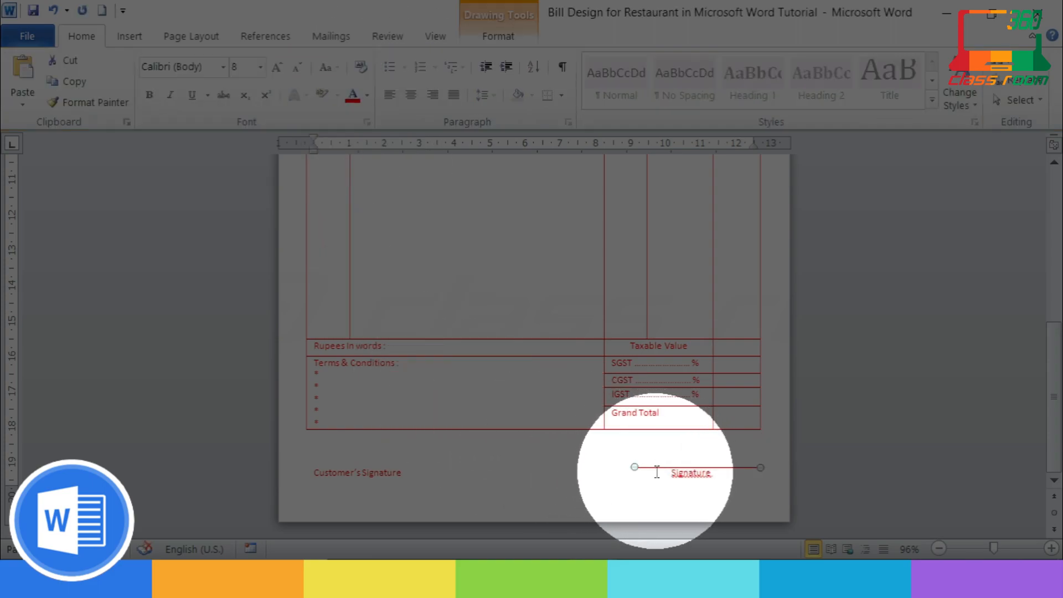
{"action": "mouse_move", "coordinate": [662, 468]}
{"action": "left_mouse_down"}
{"action": "mouse_move", "coordinate": [679, 484]}
{"action": "mouse_move", "coordinate": [606, 480]}
{"action": "left_mouse_up"}
{"action": "left_click", "coordinate": [683, 483]}
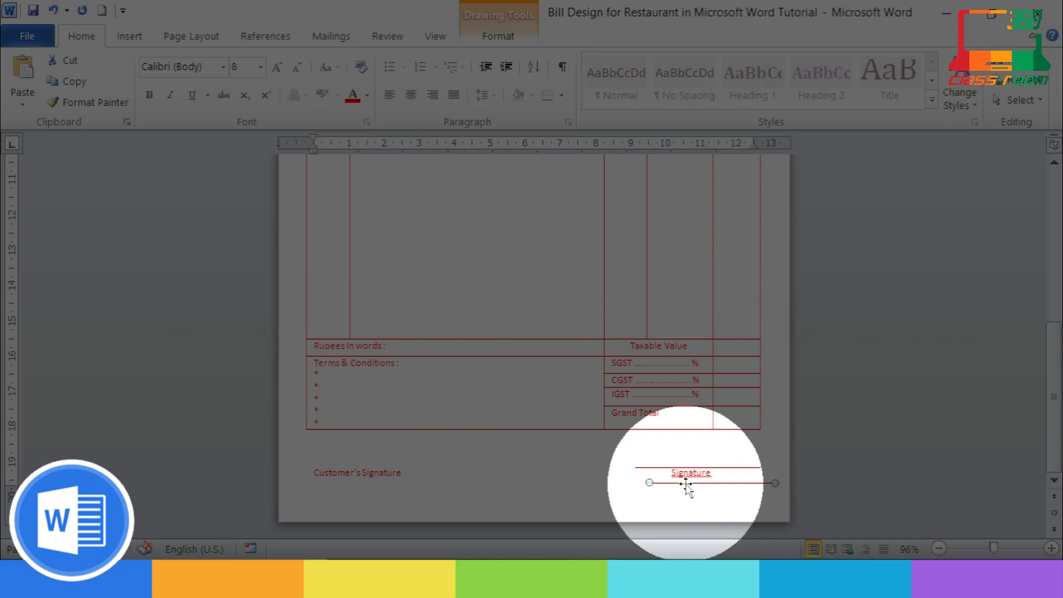
{"action": "mouse_move", "coordinate": [680, 484]}
{"action": "left_mouse_down"}
{"action": "mouse_move", "coordinate": [327, 461]}
{"action": "mouse_move", "coordinate": [344, 468]}
{"action": "left_mouse_up"}
{"action": "left_click", "coordinate": [781, 482]}
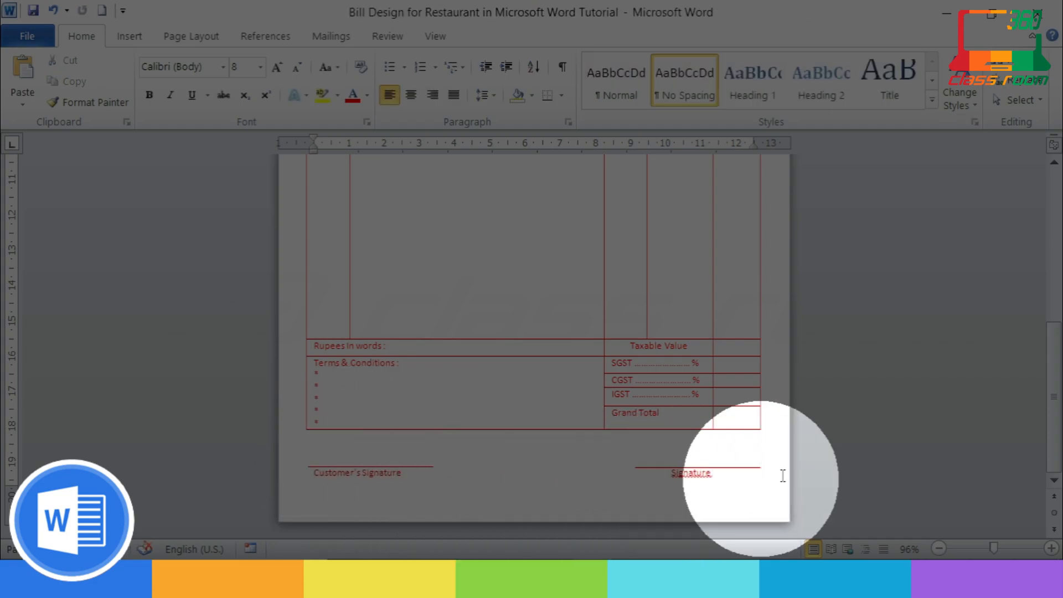
{"action": "right_click", "coordinate": [702, 473]}
{"action": "left_click", "coordinate": [760, 303]}
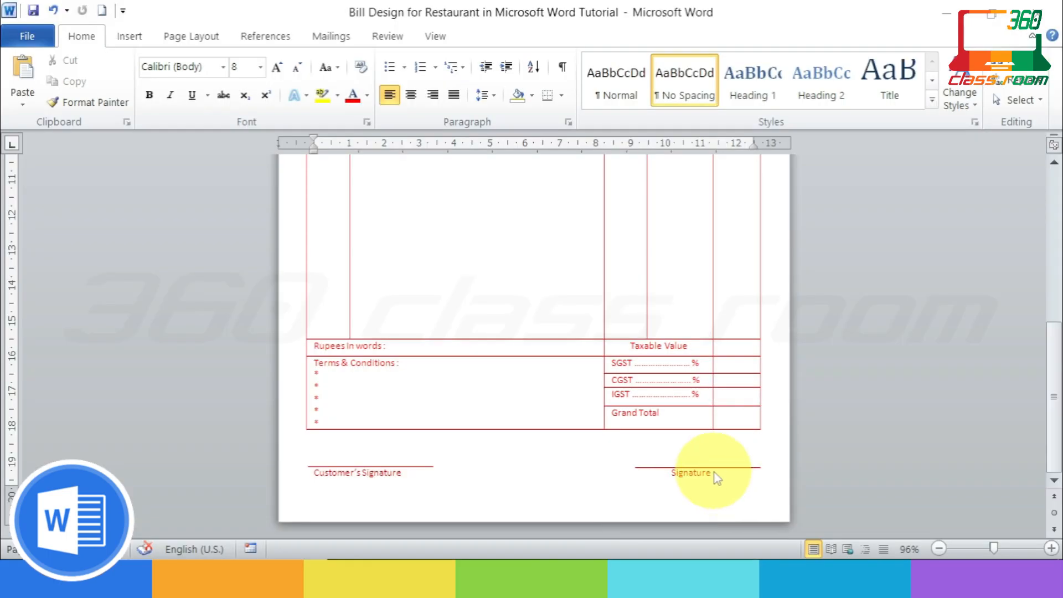
{"action": "scroll", "coordinate": [717, 478], "scroll_direction": "up", "scroll_amount": 3}
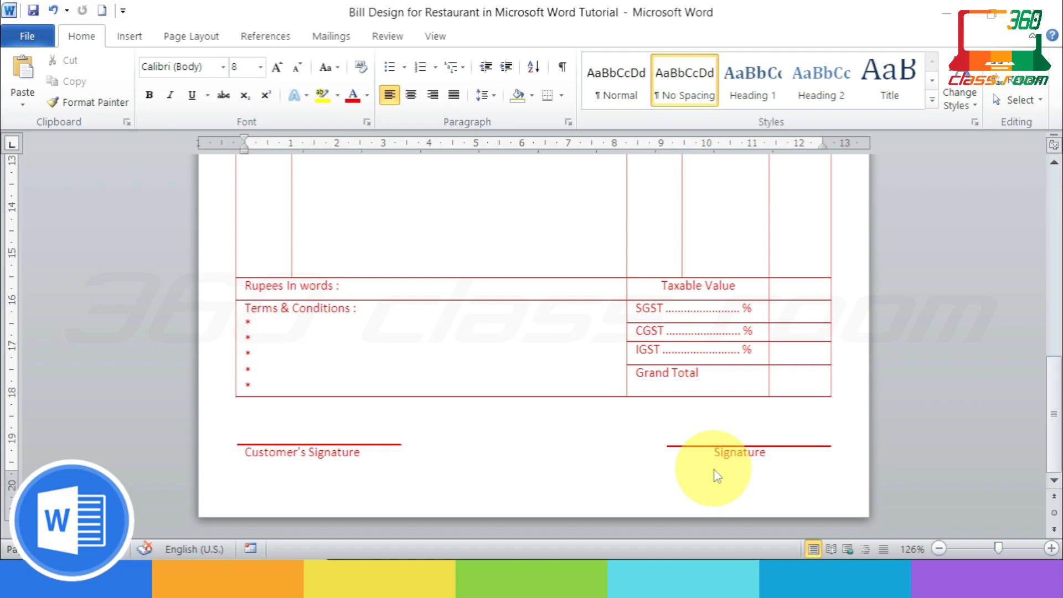
{"action": "scroll", "coordinate": [718, 476], "scroll_direction": "up", "scroll_amount": 10}
{"action": "scroll", "coordinate": [718, 477], "scroll_direction": "down", "scroll_amount": 8}
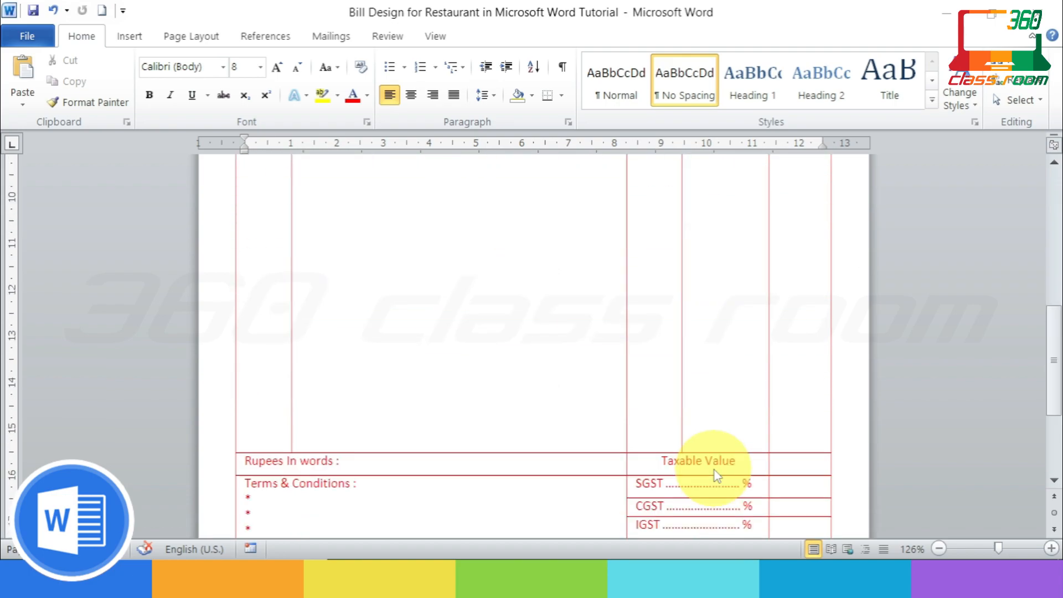
{"action": "scroll", "coordinate": [718, 476], "scroll_direction": "down", "scroll_amount": 3}
{"action": "scroll", "coordinate": [716, 472], "scroll_direction": "down", "scroll_amount": 8}
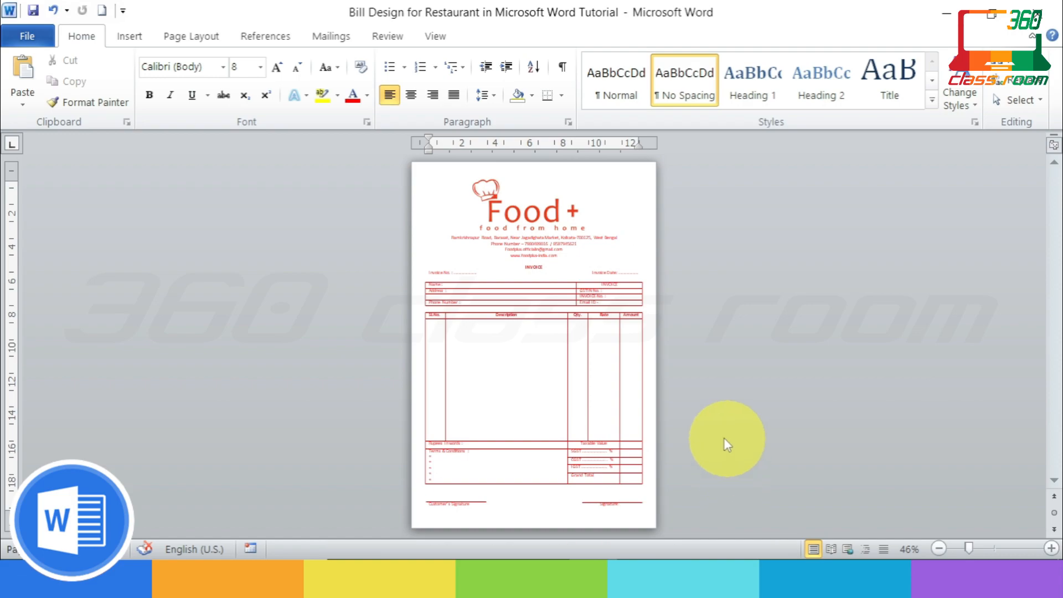
{"action": "scroll", "coordinate": [715, 434], "scroll_direction": "up", "scroll_amount": 4}
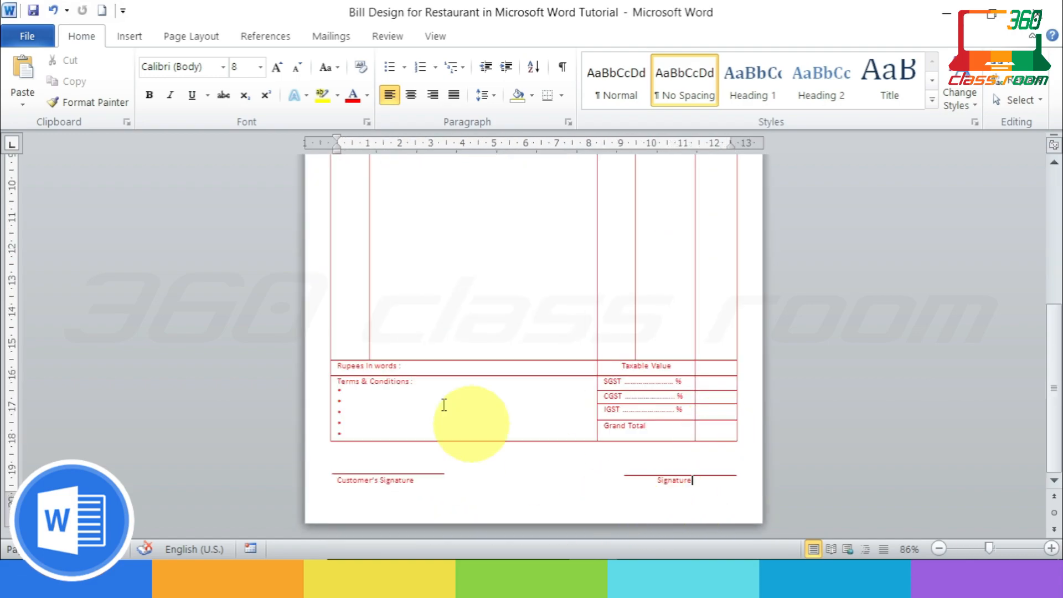
{"action": "key", "text": "alt"}
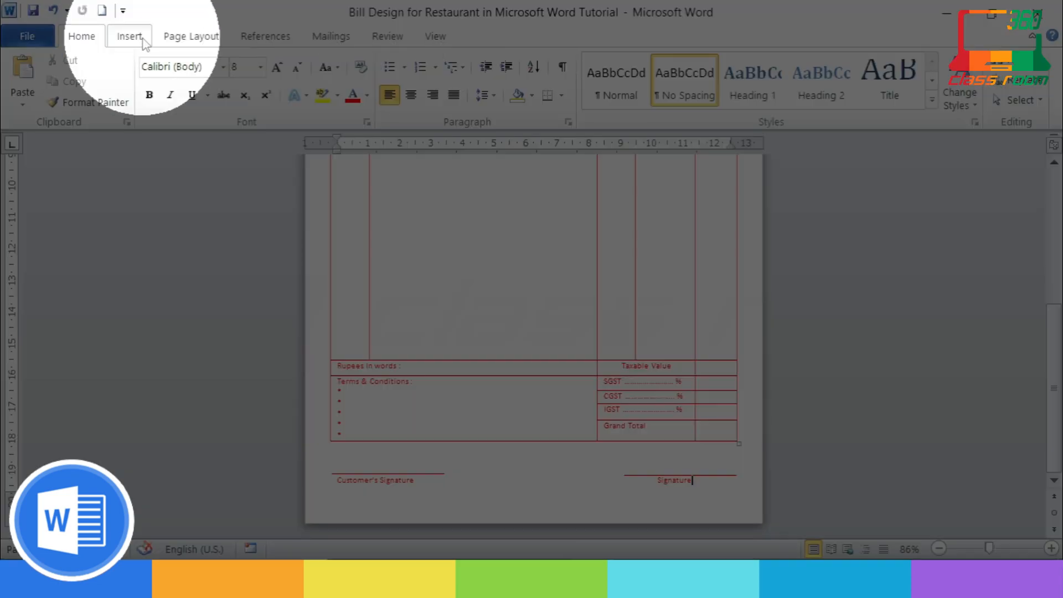
Step: Draw a thin rectangle along the page bottom, nudge it to the edge, and fill it red
{"action": "left_click", "coordinate": [129, 36]}
{"action": "left_click", "coordinate": [270, 77]}
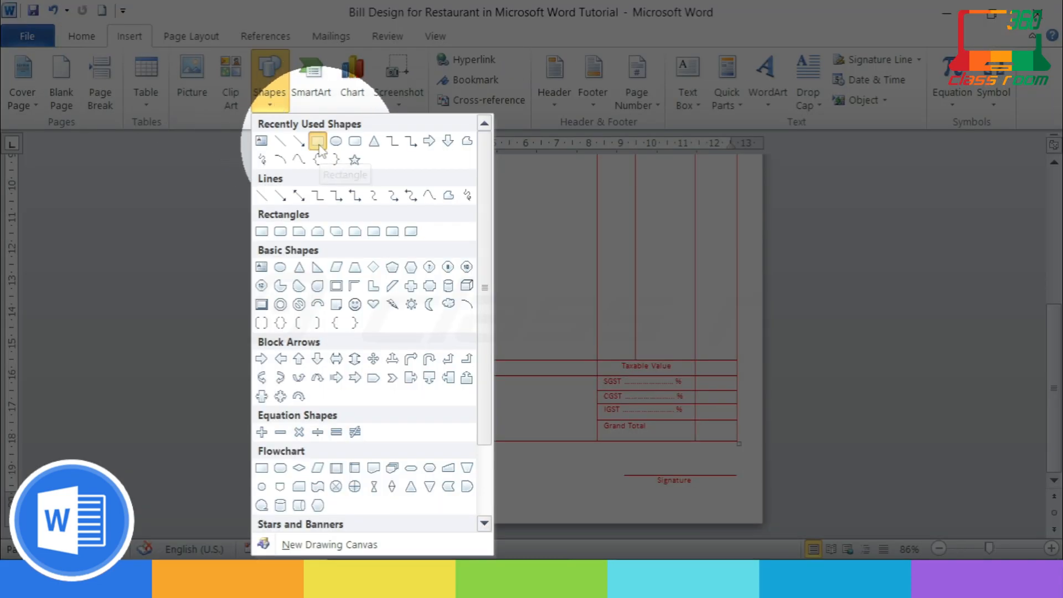
{"action": "left_click", "coordinate": [317, 145]}
{"action": "mouse_move", "coordinate": [307, 505]}
{"action": "left_mouse_down"}
{"action": "mouse_move", "coordinate": [326, 519]}
{"action": "mouse_move", "coordinate": [763, 522]}
{"action": "left_mouse_up"}
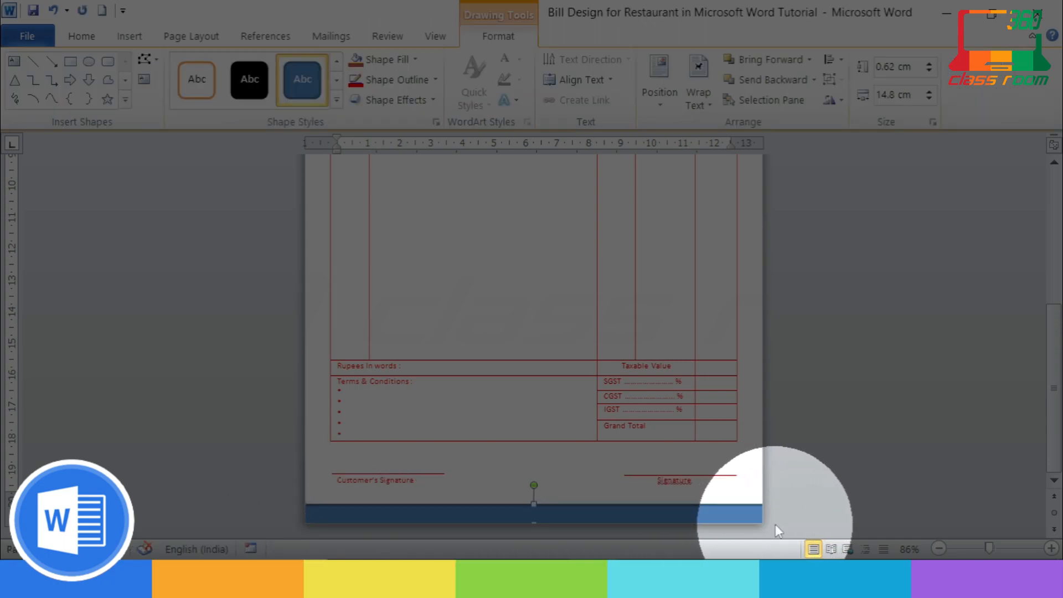
{"action": "key", "text": "Down"}
{"action": "key", "text": "Down"}
{"action": "key", "text": "Down"}
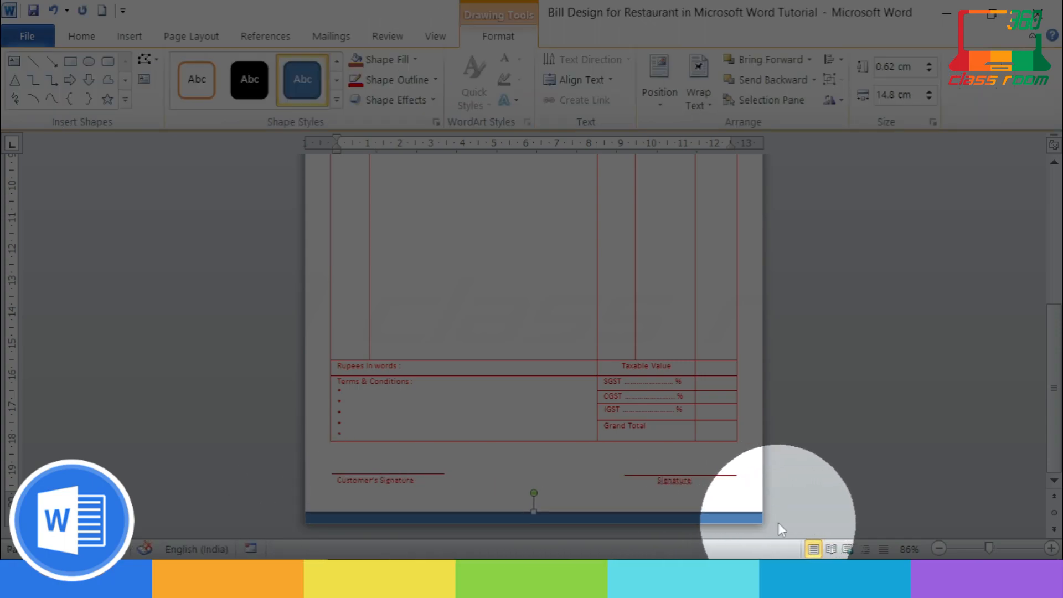
{"action": "left_click", "coordinate": [388, 59]}
{"action": "left_click", "coordinate": [370, 195]}
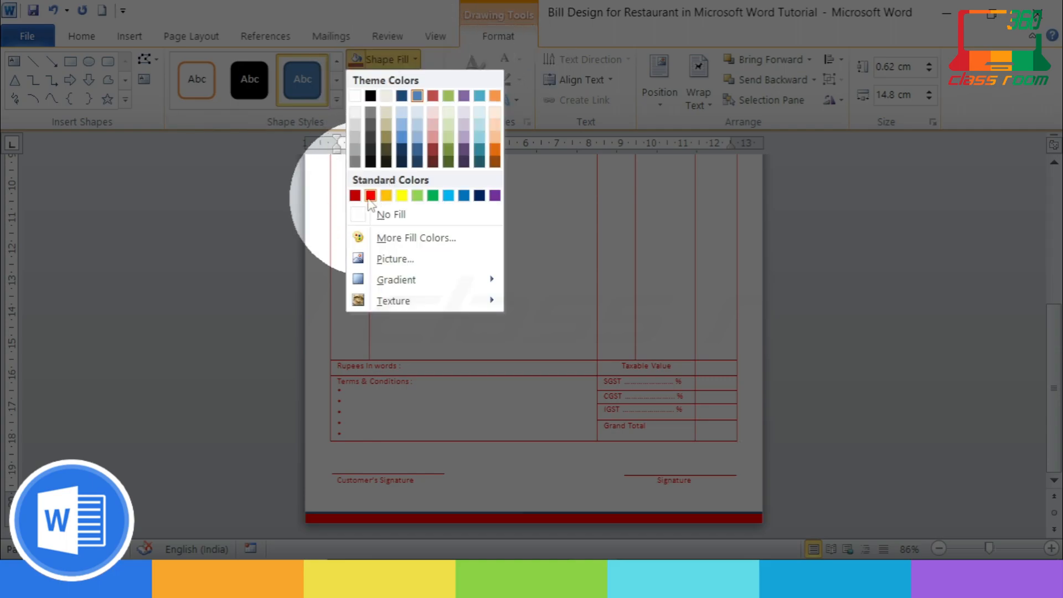
{"action": "left_click", "coordinate": [355, 80]}
{"action": "left_click", "coordinate": [370, 215]}
{"action": "left_click", "coordinate": [570, 491]}
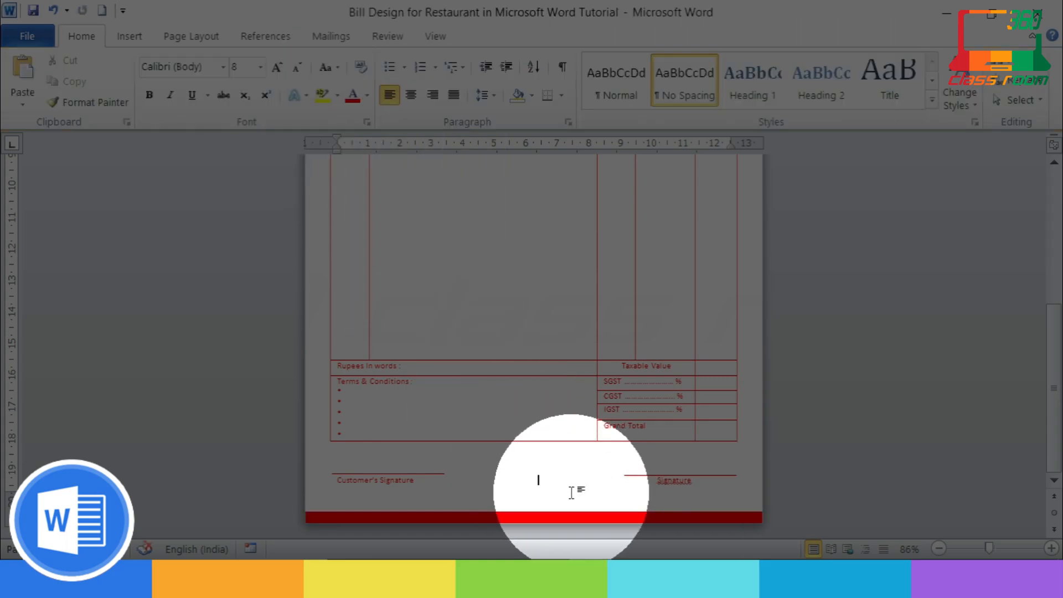
{"action": "scroll", "coordinate": [713, 396], "scroll_direction": "down", "scroll_amount": 5}
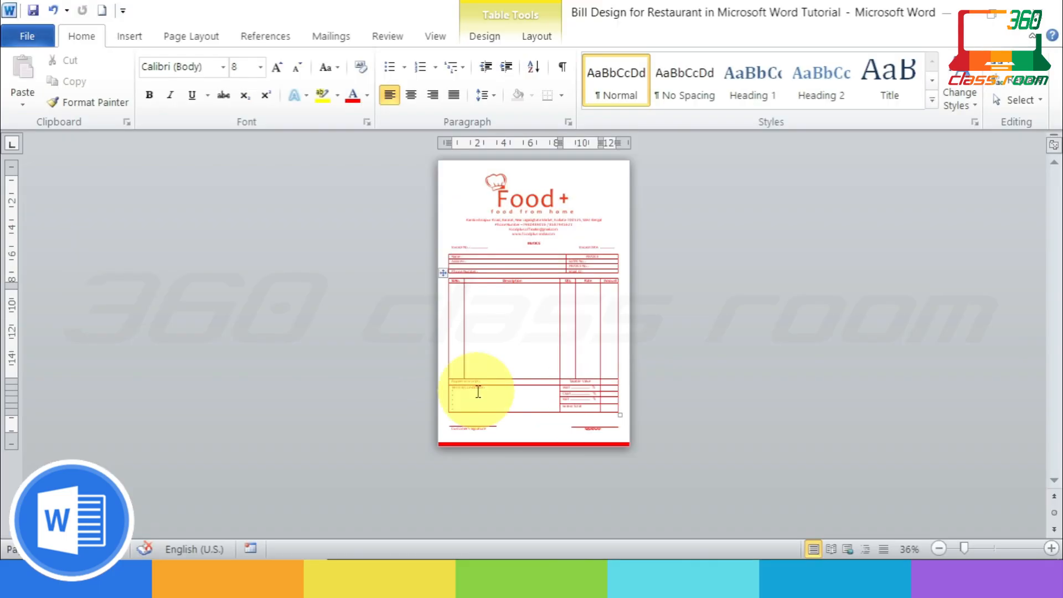
{"action": "scroll", "coordinate": [750, 410], "scroll_direction": "up", "scroll_amount": 2}
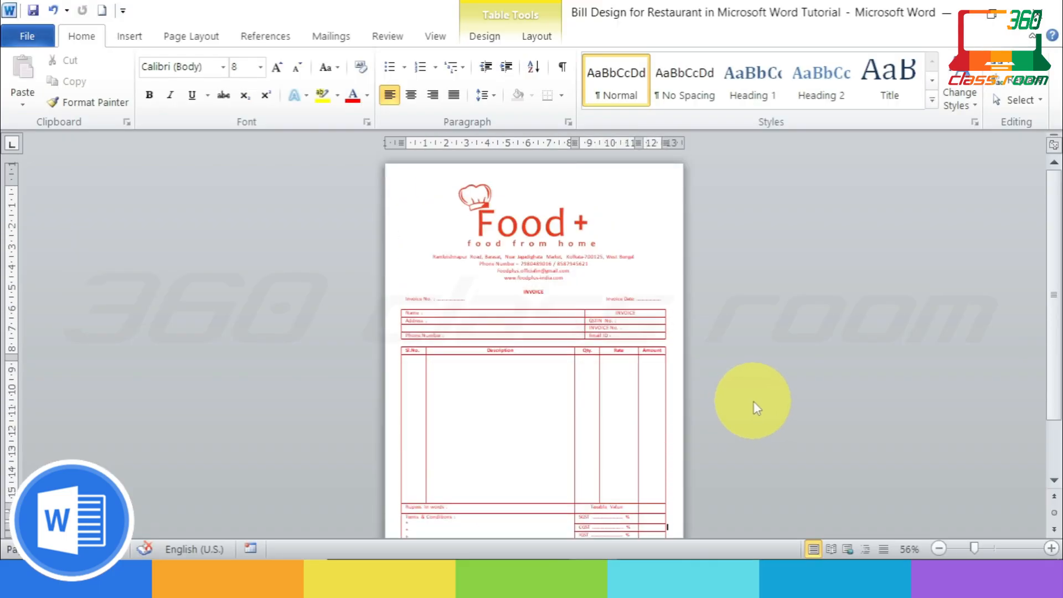
Step: Draw a thin rectangle across the page top and make it about 0.53 cm tall
{"action": "left_click", "coordinate": [141, 37]}
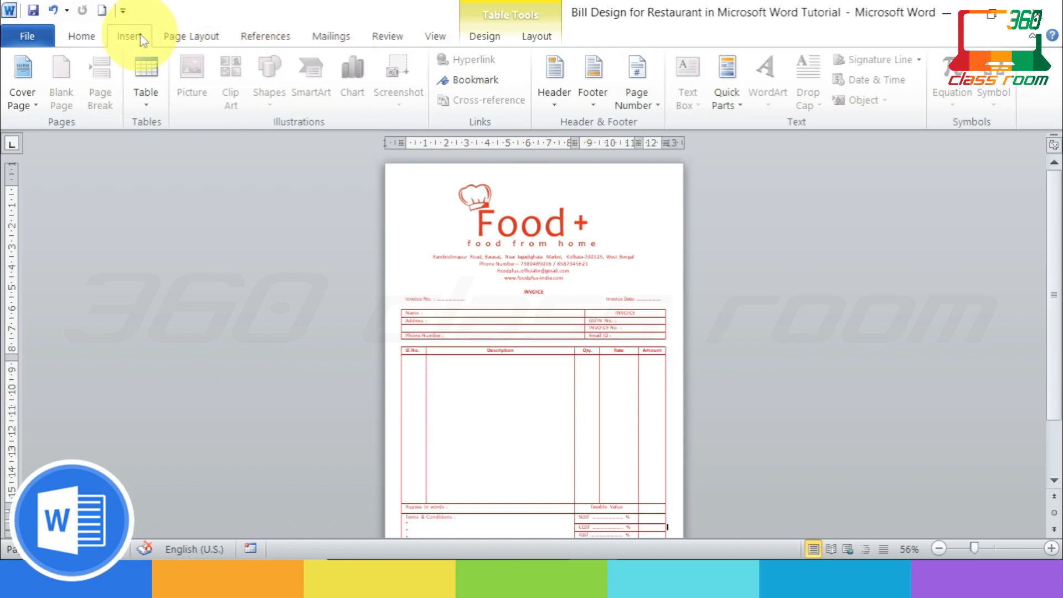
{"action": "left_click", "coordinate": [386, 178]}
{"action": "left_click", "coordinate": [411, 209]}
{"action": "left_click", "coordinate": [270, 78]}
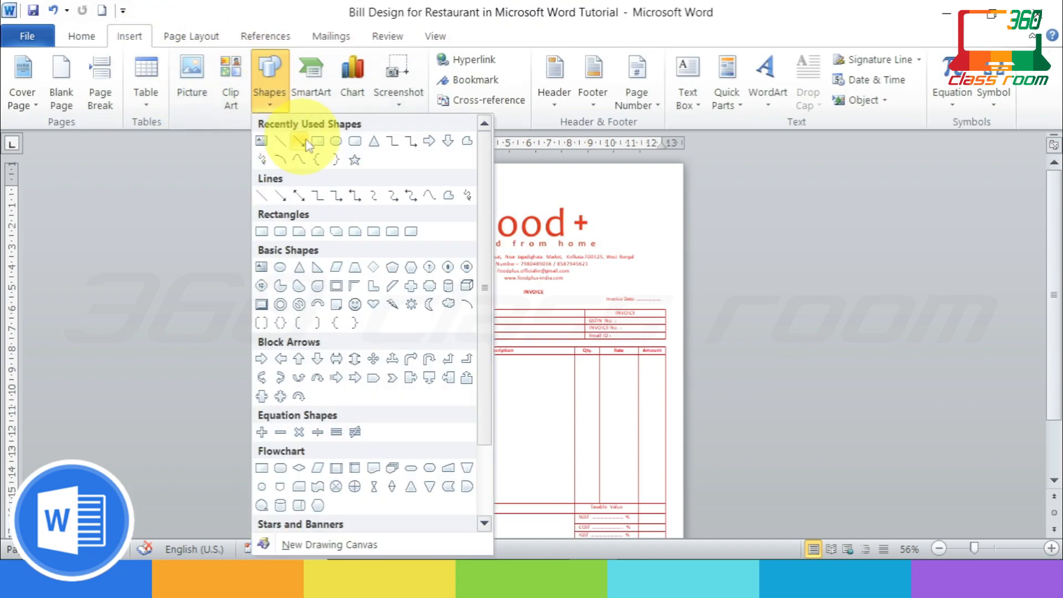
{"action": "left_click", "coordinate": [305, 143]}
{"action": "mouse_move", "coordinate": [386, 164]}
{"action": "left_mouse_down"}
{"action": "mouse_move", "coordinate": [656, 183]}
{"action": "mouse_move", "coordinate": [685, 171]}
{"action": "left_mouse_up"}
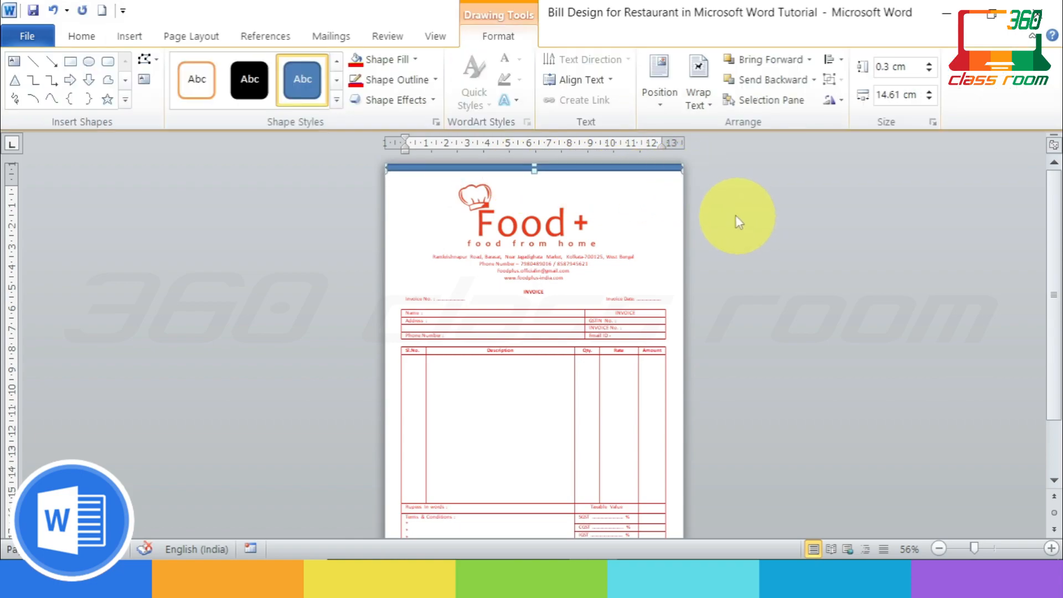
{"action": "left_click_drag", "start_coordinate": [535, 171], "coordinate": [538, 176]}
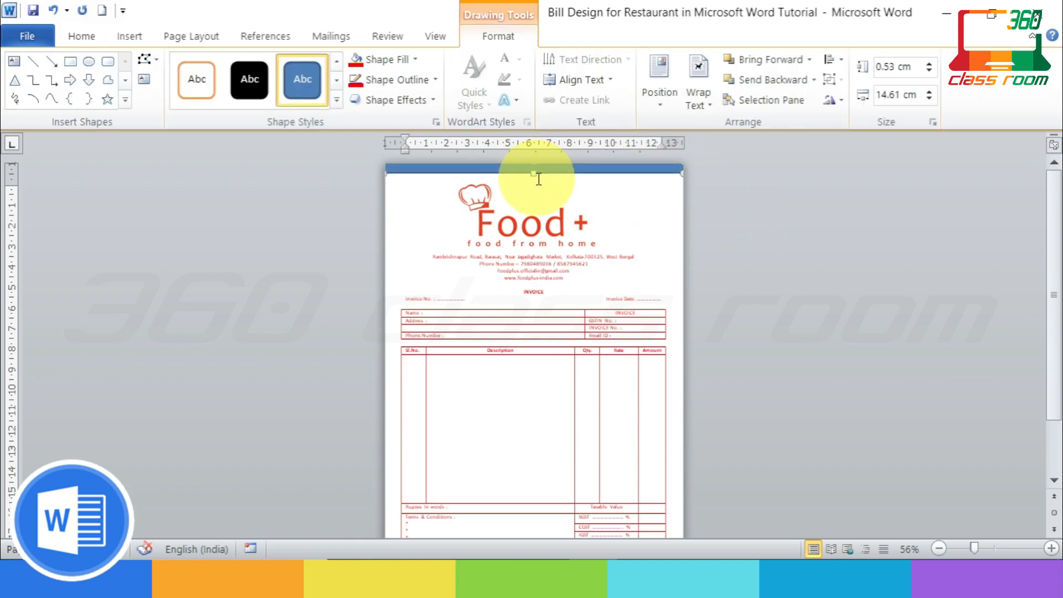
Step: Fill the top bar red to match the bottom one
{"action": "left_click", "coordinate": [733, 189]}
{"action": "left_click", "coordinate": [622, 170]}
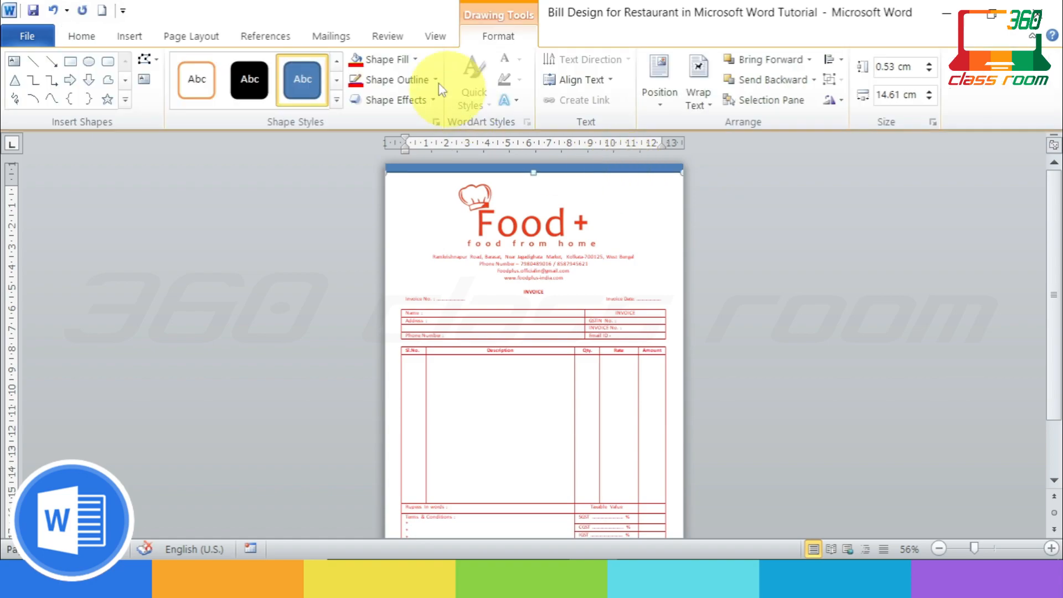
{"action": "left_click", "coordinate": [361, 65]}
{"action": "left_click", "coordinate": [752, 279]}
{"action": "scroll", "coordinate": [767, 285], "scroll_direction": "down", "scroll_amount": 1}
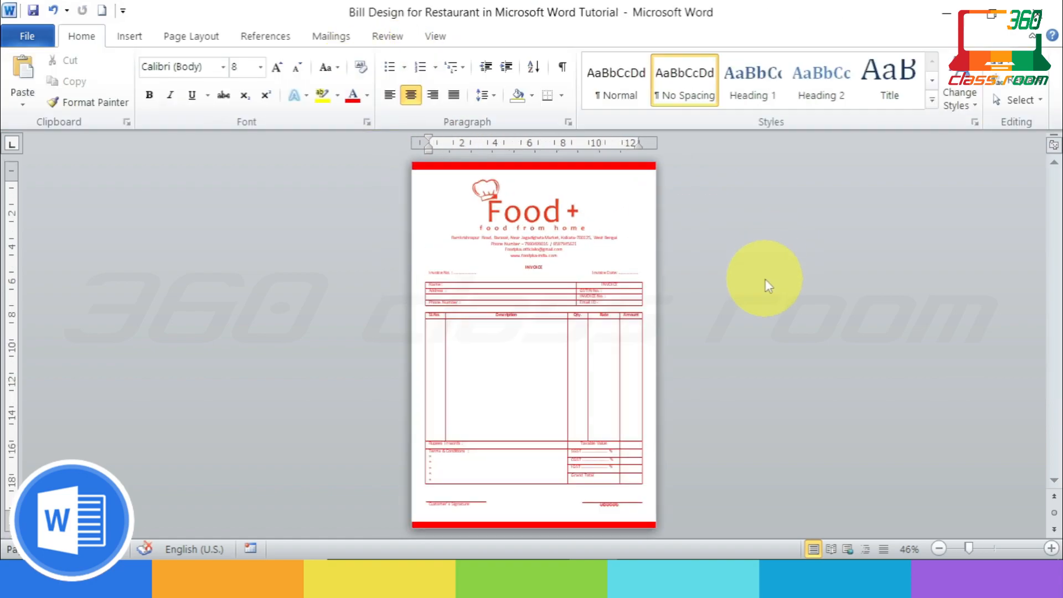
{"action": "scroll", "coordinate": [767, 285], "scroll_direction": "up", "scroll_amount": 1}
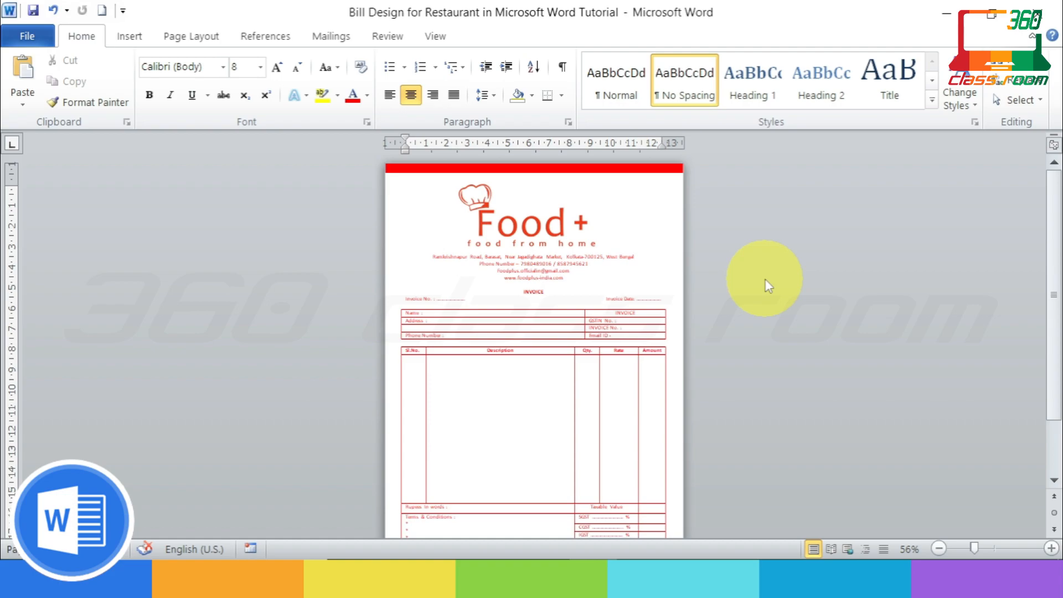
{"action": "scroll", "coordinate": [839, 257], "scroll_direction": "down", "scroll_amount": 3}
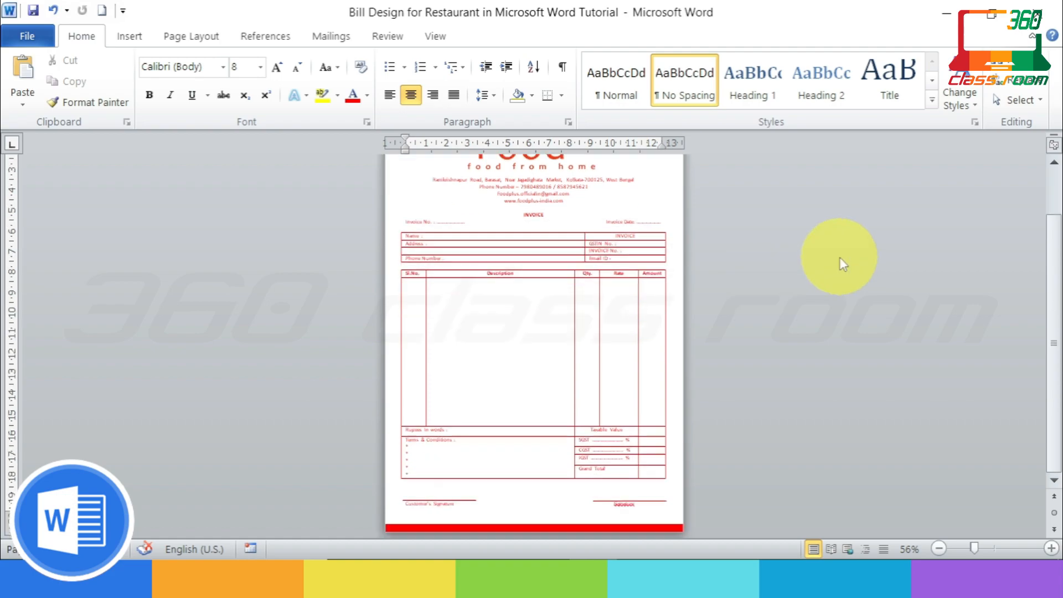
{"action": "scroll", "coordinate": [802, 432], "scroll_direction": "up", "scroll_amount": 3}
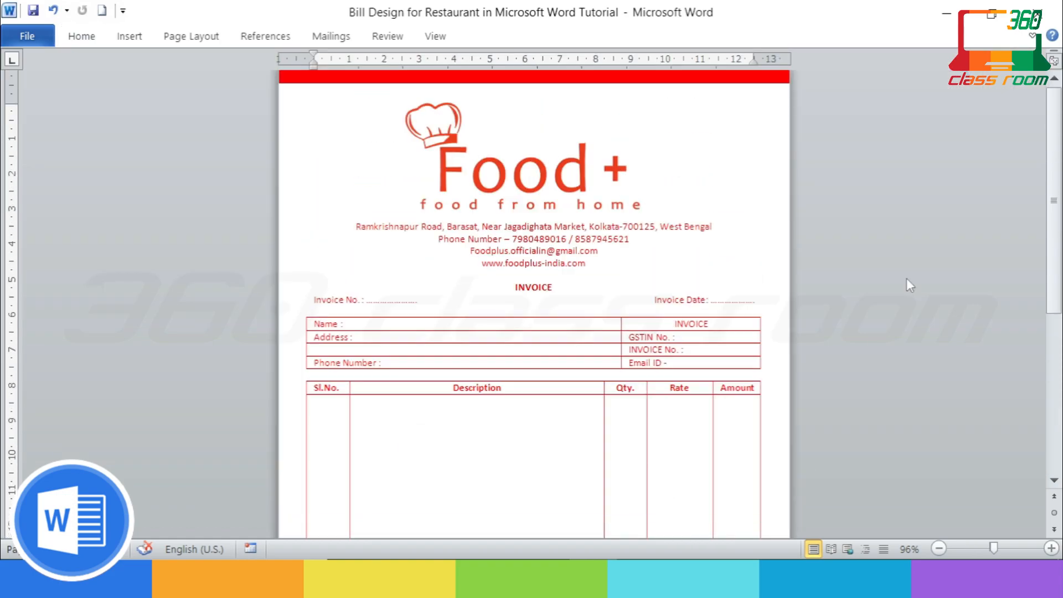
{"action": "mouse_move", "coordinate": [1056, 113]}
{"action": "left_mouse_down"}
{"action": "mouse_move", "coordinate": [1059, 267]}
{"action": "mouse_move", "coordinate": [1060, 106]}
{"action": "left_mouse_up"}
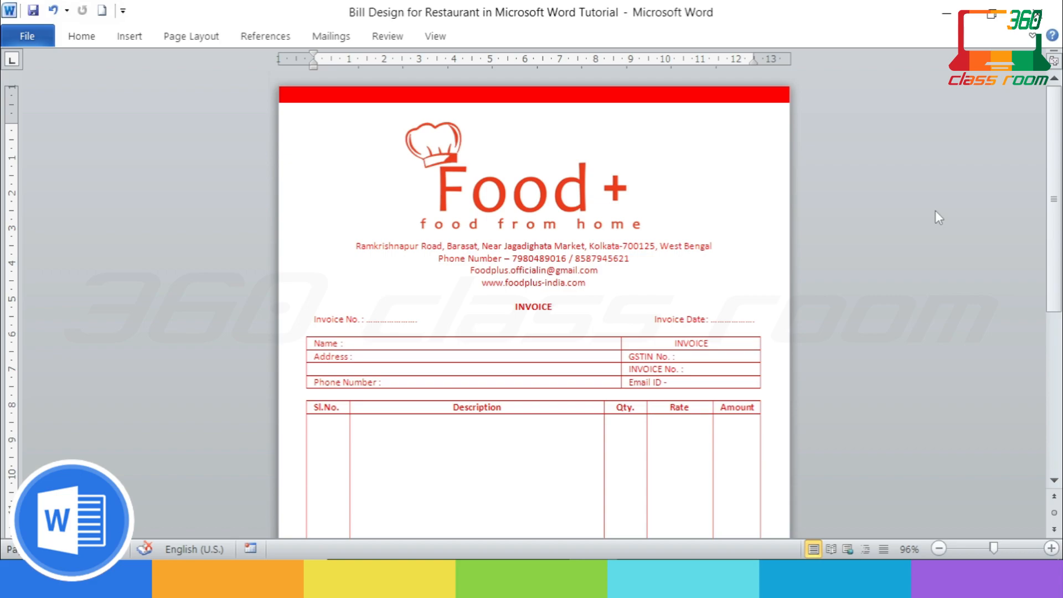
{"action": "scroll", "coordinate": [936, 210], "scroll_direction": "down", "scroll_amount": 4}
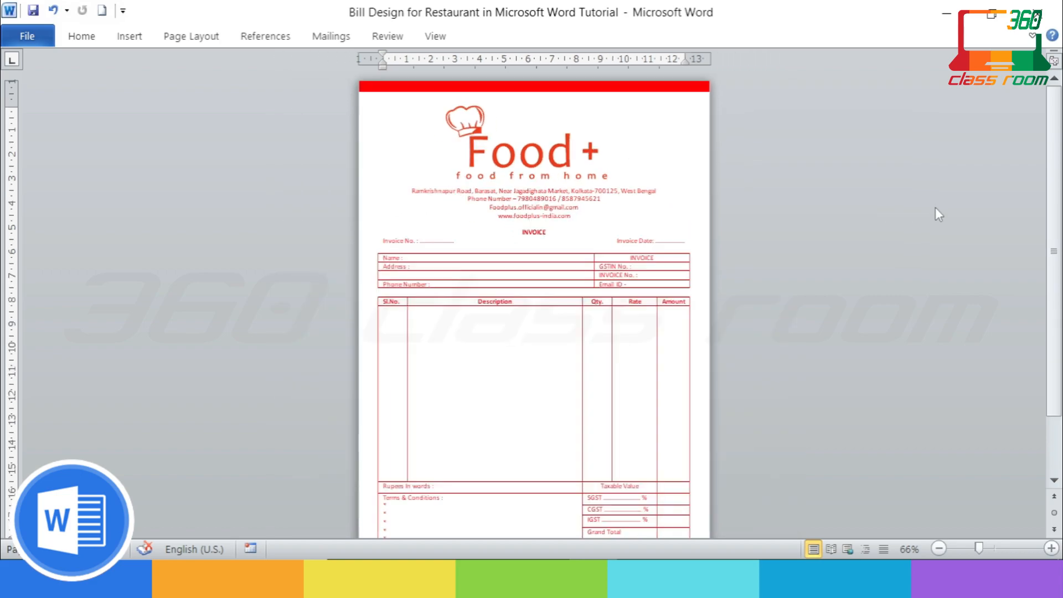